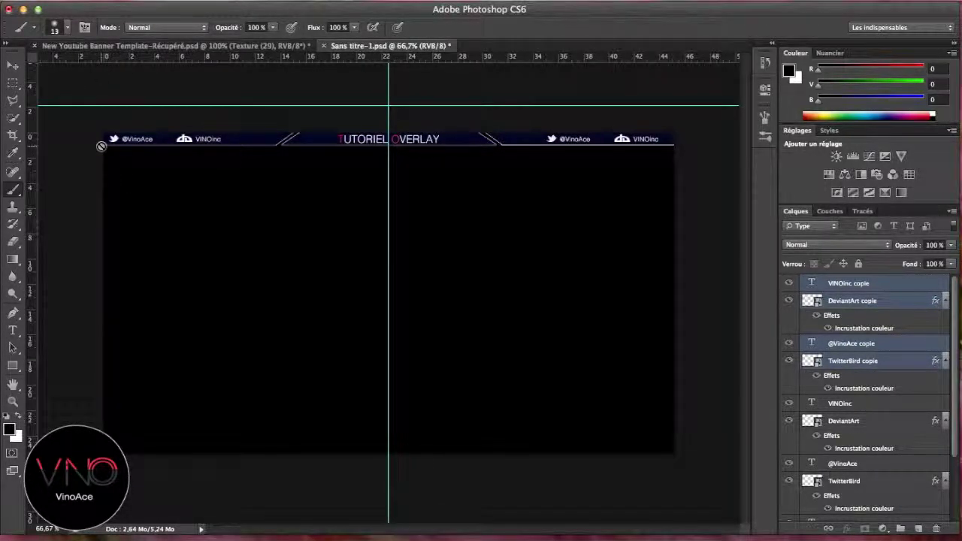
# Create a new 1280 × 720 pixel document at 28,346 pixels/centimetre, in 8-bit RGB mode with a white background
pyautogui.click(119, 1)
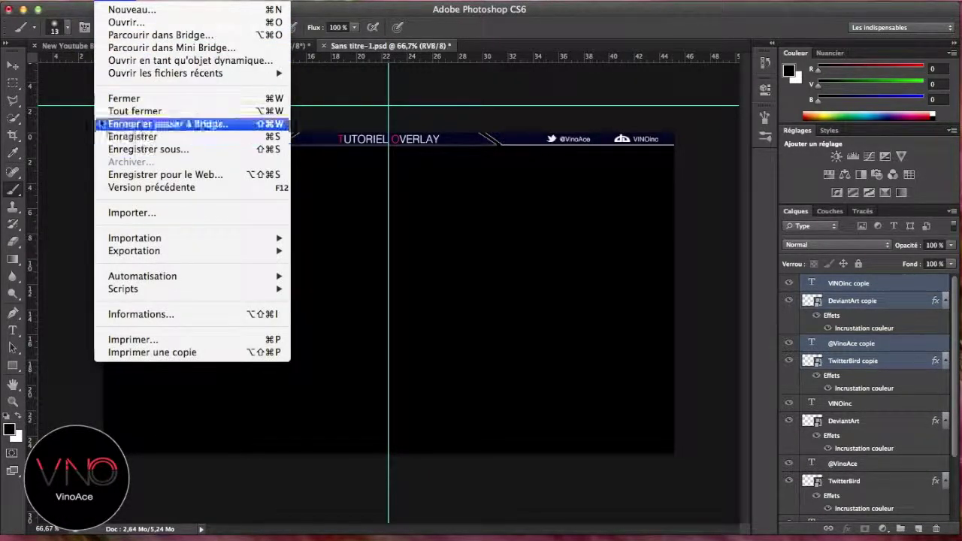
pyautogui.click(128, 9)
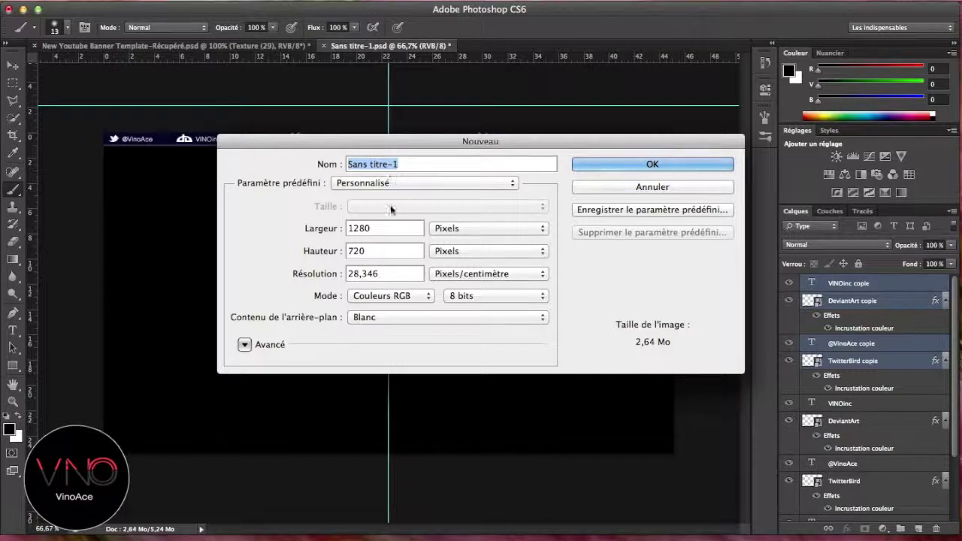
pyautogui.click(360, 181)
pyautogui.click(361, 183)
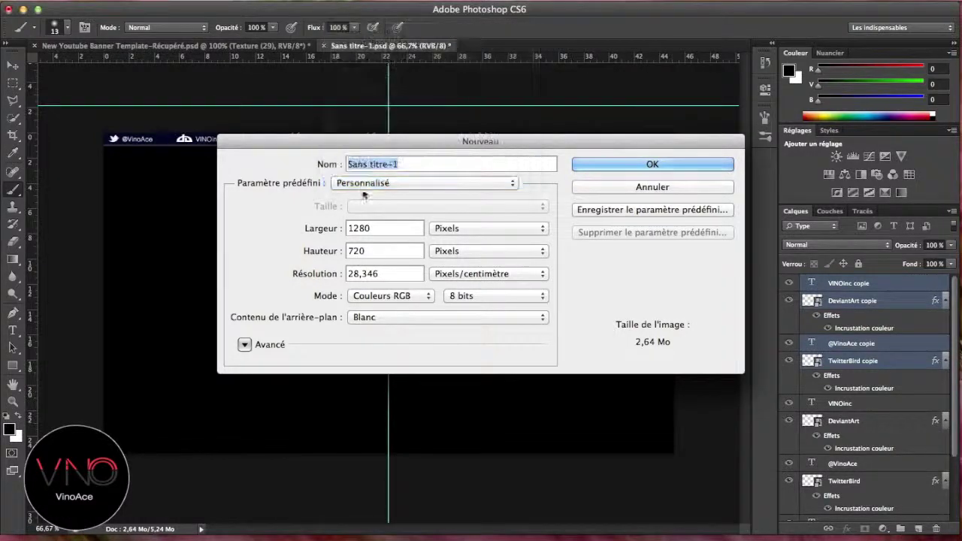
pyautogui.click(450, 229)
pyautogui.click(457, 231)
pyautogui.doubleClick(361, 228)
pyautogui.write('1')
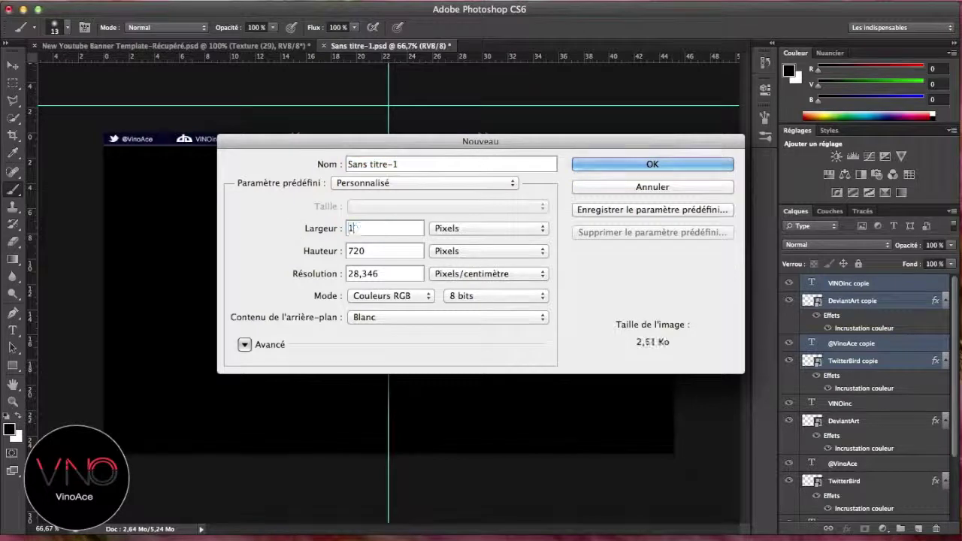
pyautogui.write('280')
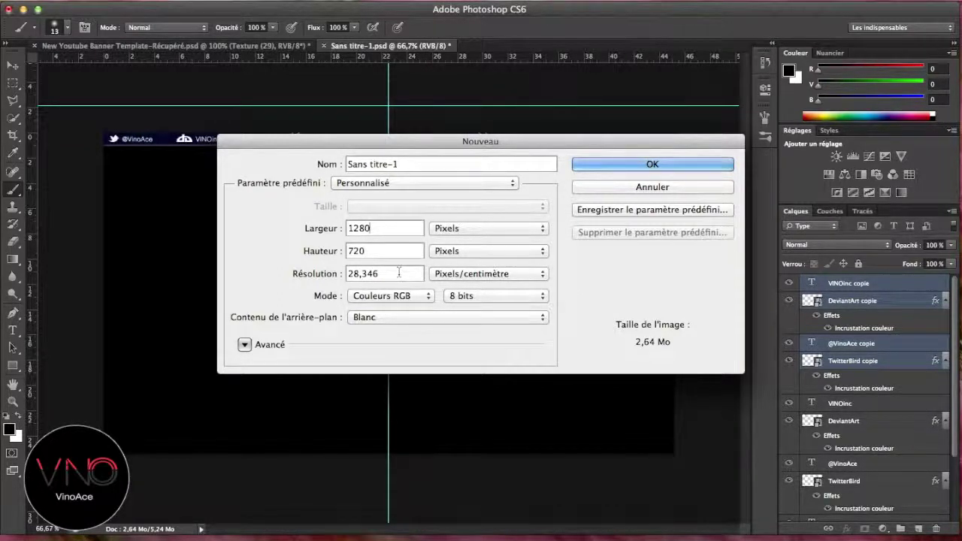
pyautogui.moveTo(390, 273); pyautogui.dragTo(366, 274)
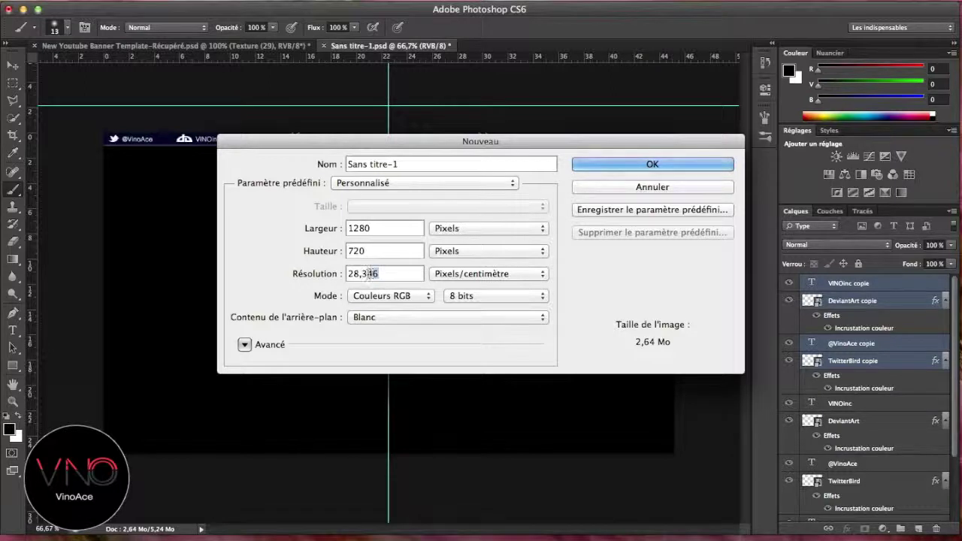
pyautogui.click(365, 299)
pyautogui.click(312, 291)
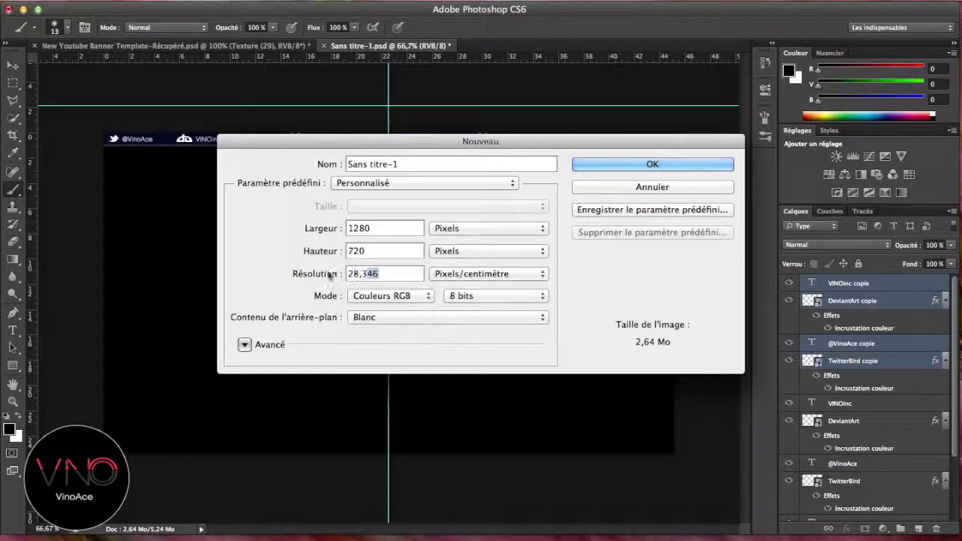
pyautogui.click(589, 163)
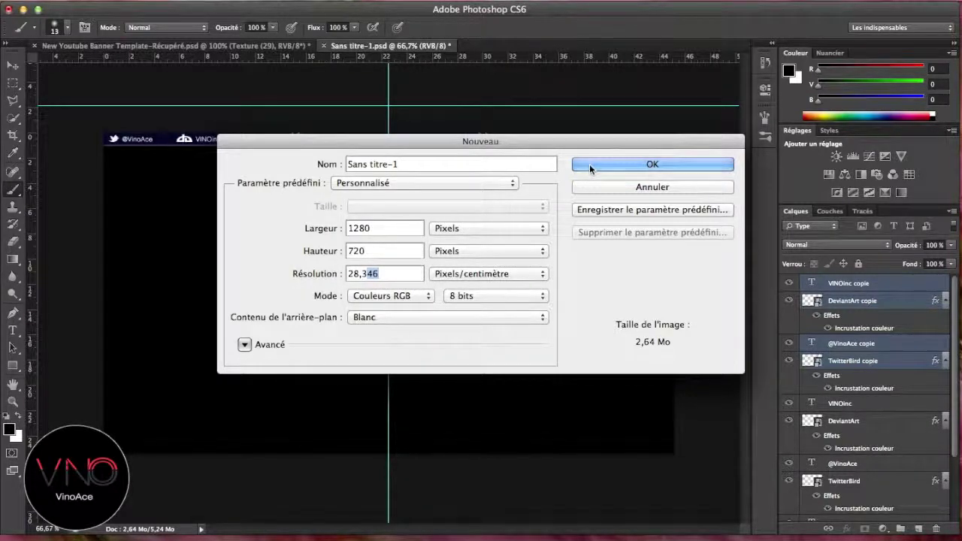
# View the finished overlay in Sans titre-1.psd, return to the blank document and activate the Rectangle tool
pyautogui.click(383, 46)
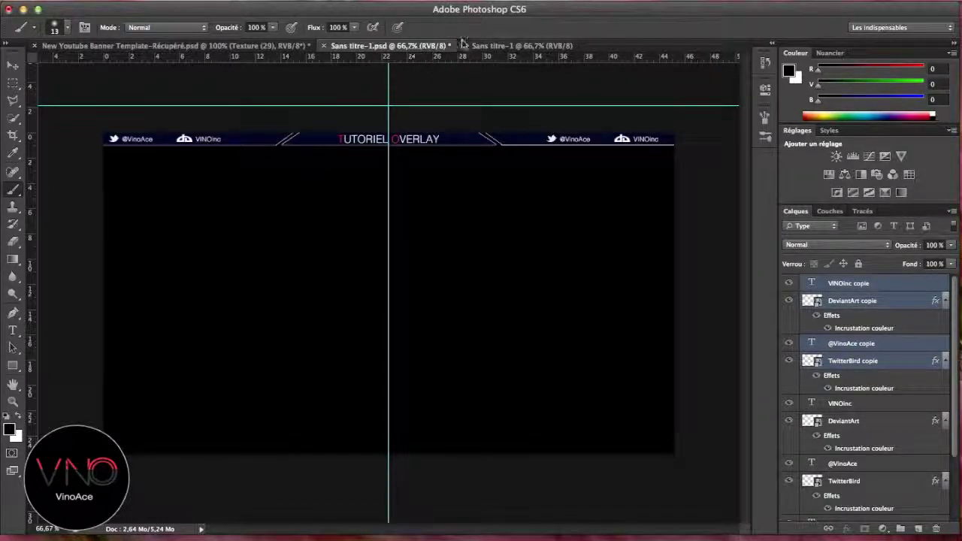
pyautogui.click(512, 45)
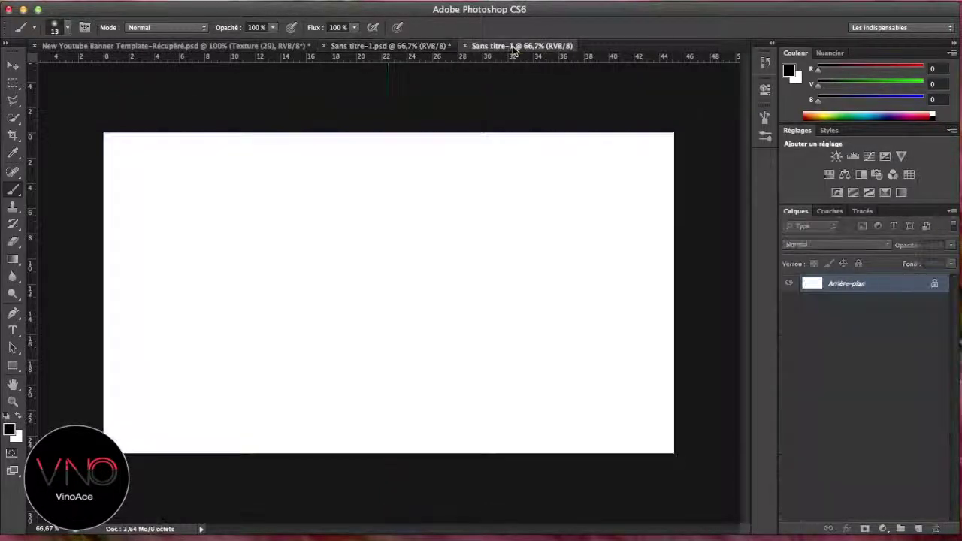
pyautogui.click(12, 365)
pyautogui.click(91, 363)
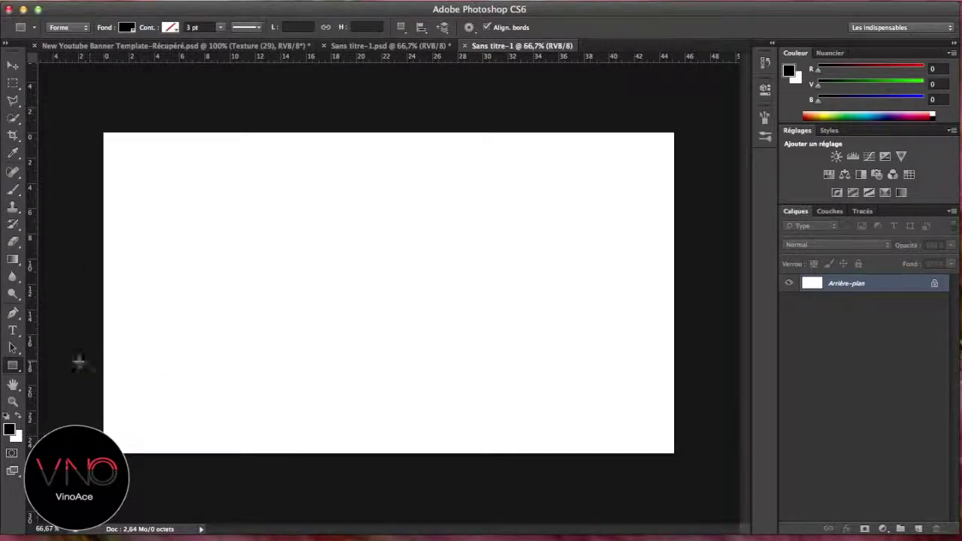
pyautogui.click(13, 366)
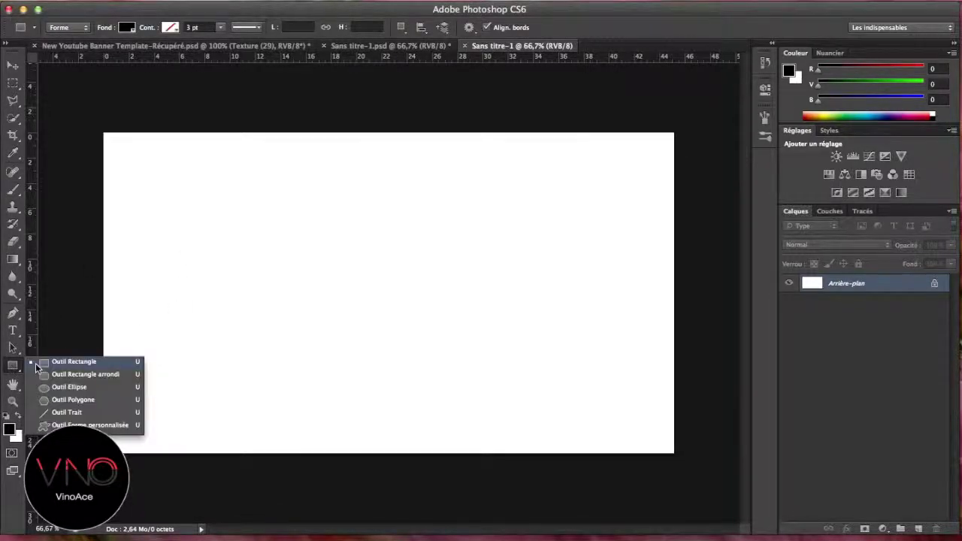
pyautogui.click(35, 363)
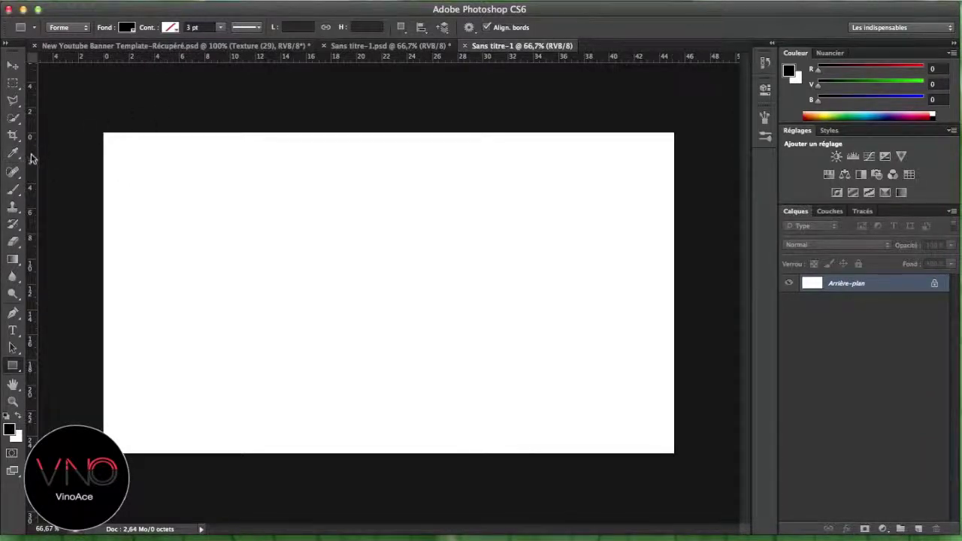
# Place a vertical guide at the horizontal centre of the blank canvas
pyautogui.click(458, 2)
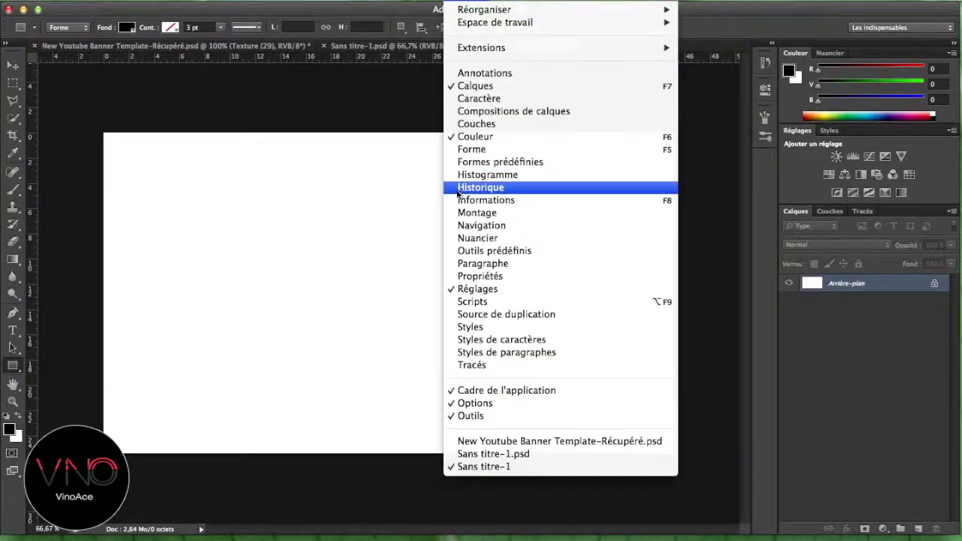
pyautogui.click(415, 2)
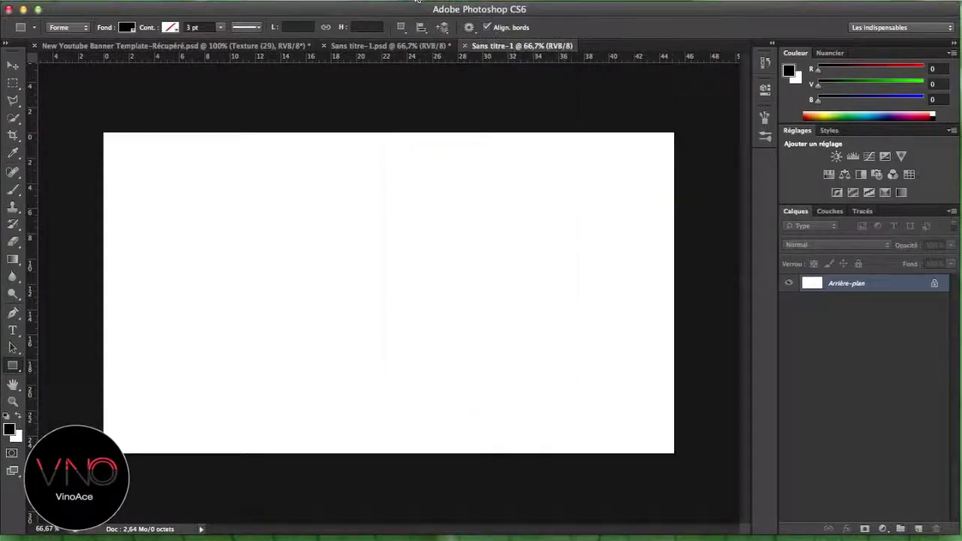
pyautogui.click(415, 2)
pyautogui.click(34, 231)
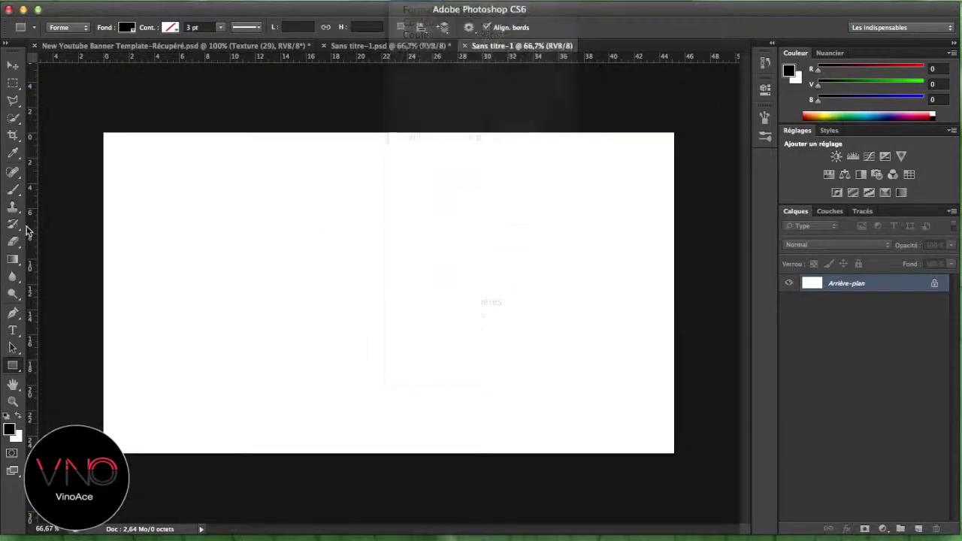
pyautogui.moveTo(30, 227); pyautogui.dragTo(386, 242)
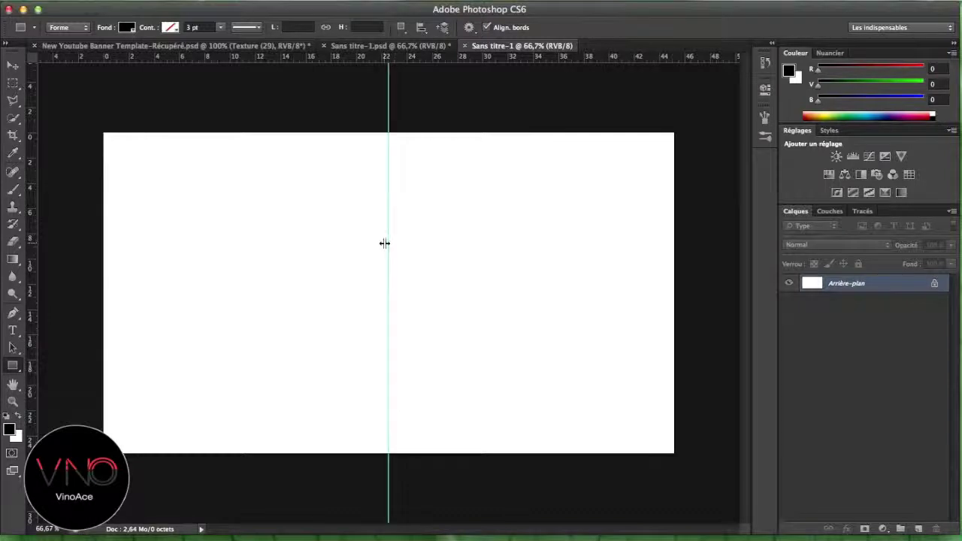
# Draw a black rectangle about 403 × 32 px starting at the canvas's upper-left corner
pyautogui.press('super+plus')
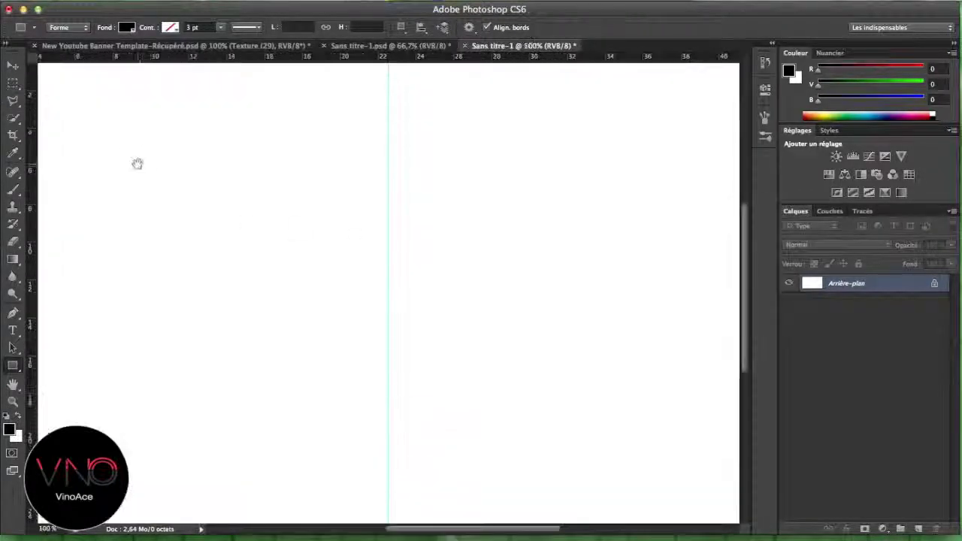
pyautogui.moveTo(138, 164); pyautogui.dragTo(292, 248)
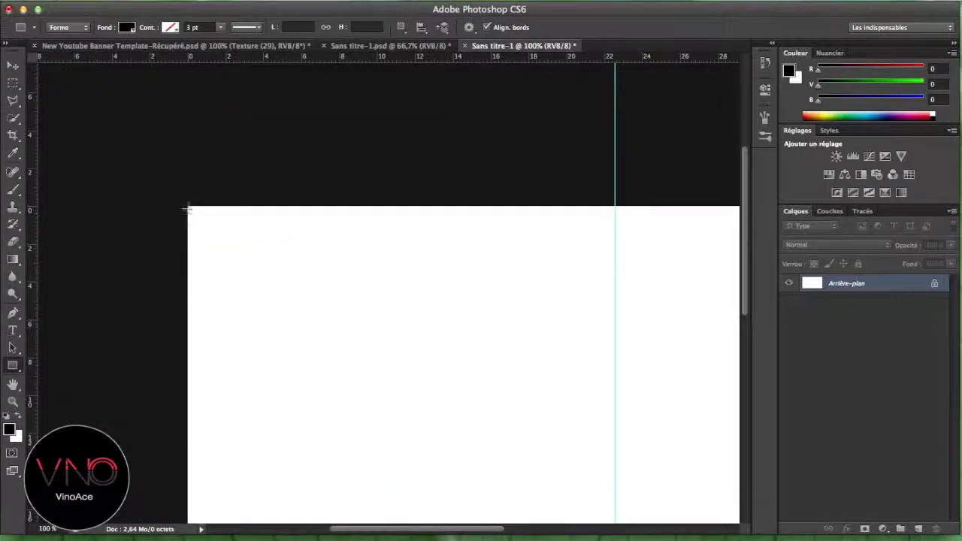
pyautogui.moveTo(187, 206); pyautogui.dragTo(456, 226)
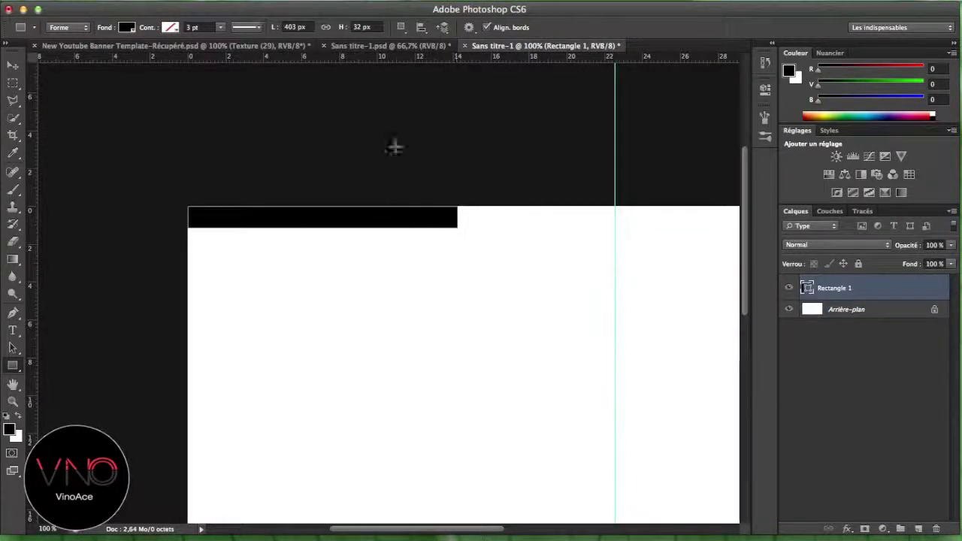
# Rasterize the black rectangle's shape layer using the Brush tool's rasterize prompt
pyautogui.press('b')
pyautogui.click(396, 157)
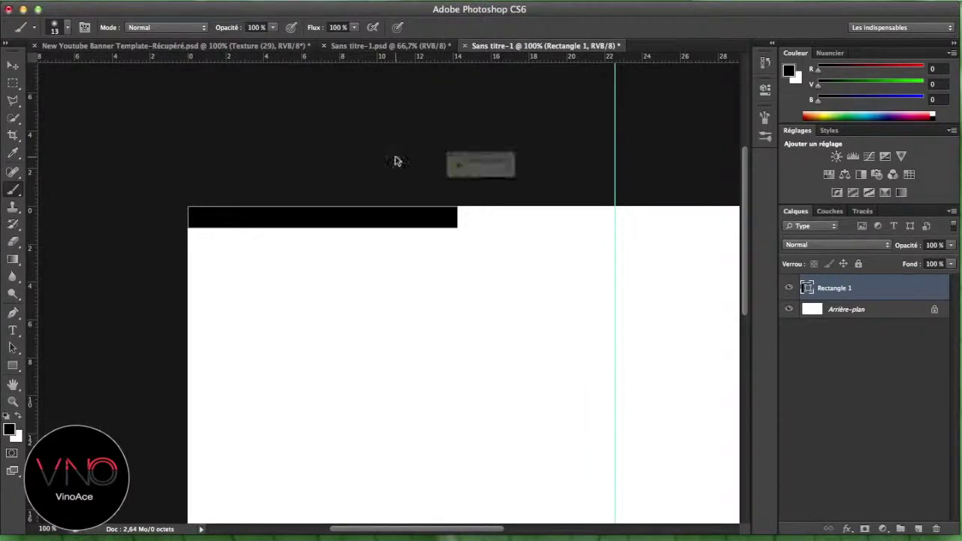
pyautogui.click(575, 195)
pyautogui.moveTo(524, 251)
pyautogui.mouseDown()
pyautogui.moveTo(333, 275)
pyautogui.moveTo(467, 275)
pyautogui.mouseUp()
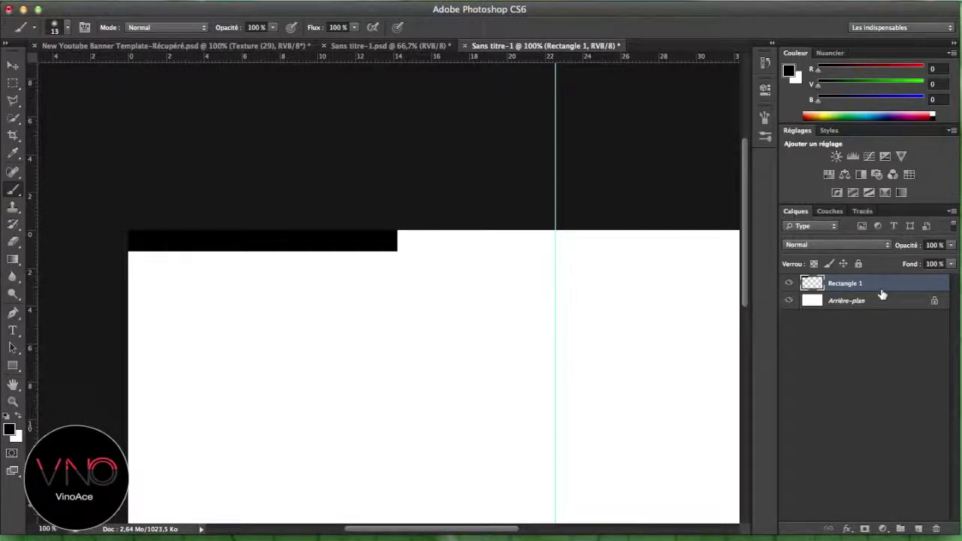
# Duplicate the rasterized rectangle layer and move the copy along the canvas's upper edge into its upper-right corner
pyautogui.hotkey('ctrl', 'j')
pyautogui.press('v')
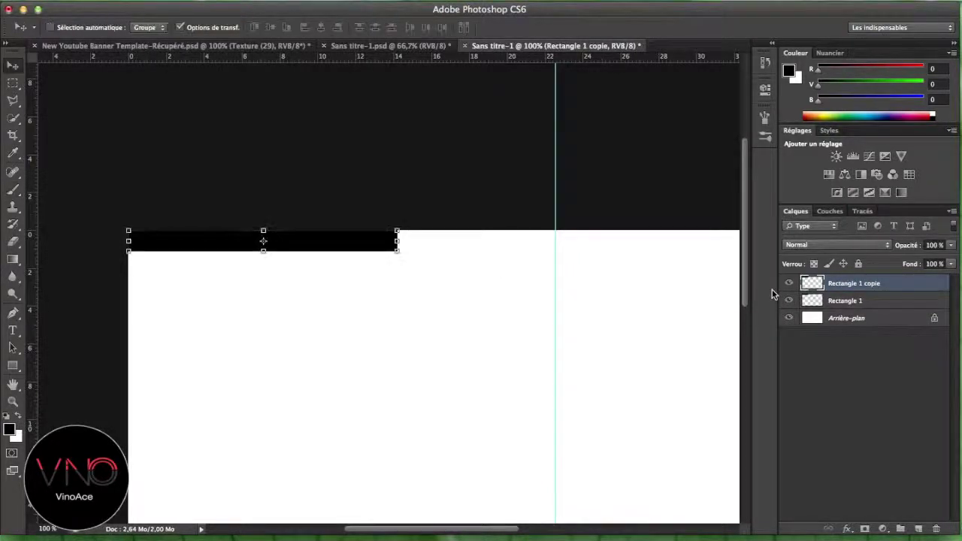
pyautogui.hotkey('ctrl', '-')
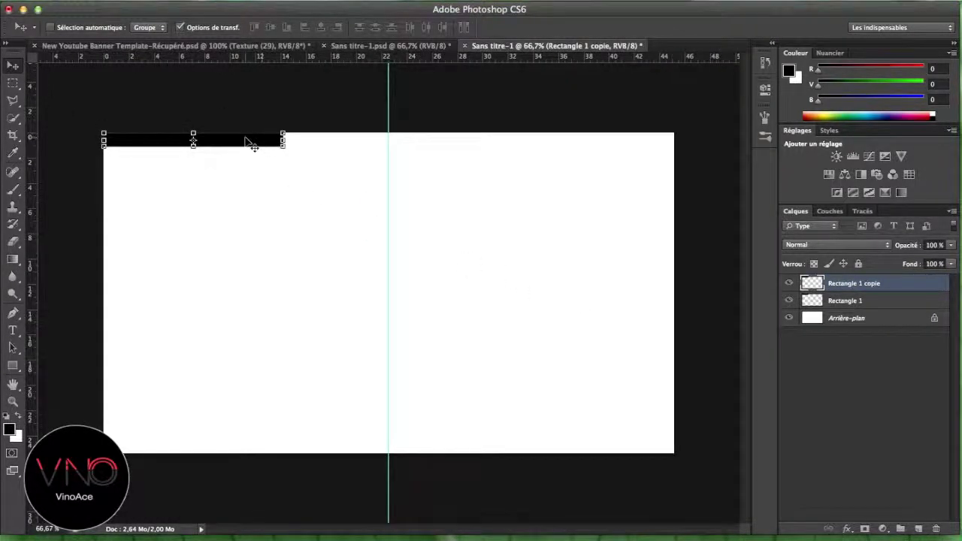
pyautogui.moveTo(253, 149); pyautogui.dragTo(633, 143)
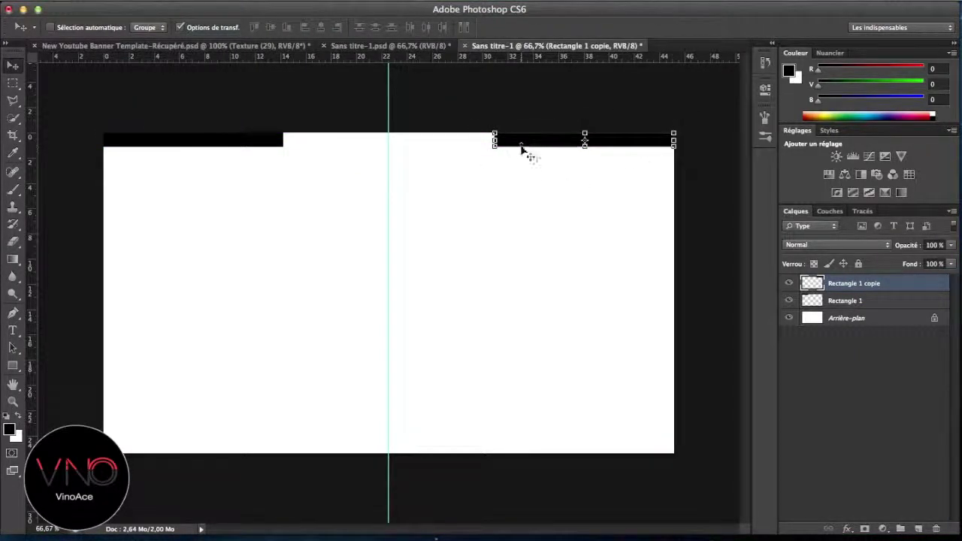
pyautogui.moveTo(508, 150); pyautogui.dragTo(526, 150)
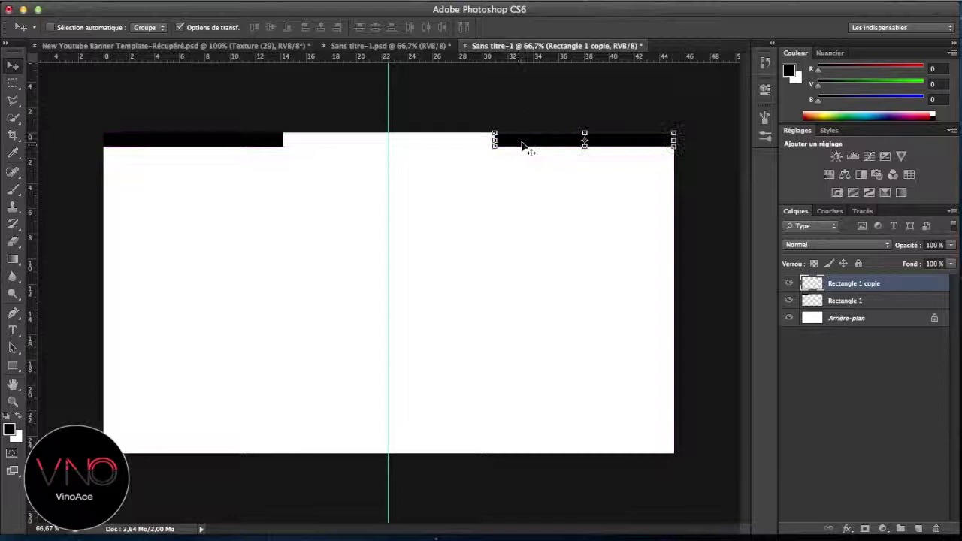
pyautogui.click(408, 2)
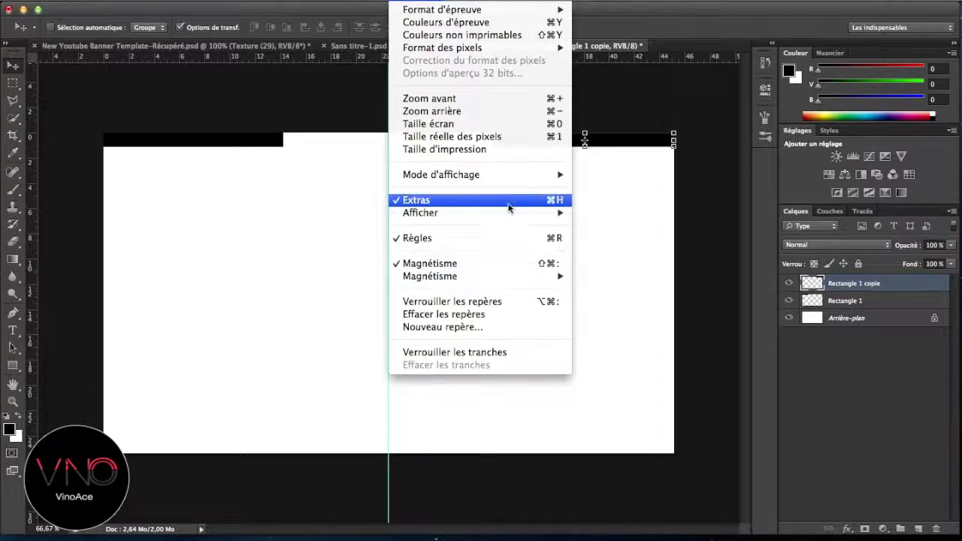
pyautogui.moveTo(513, 217)
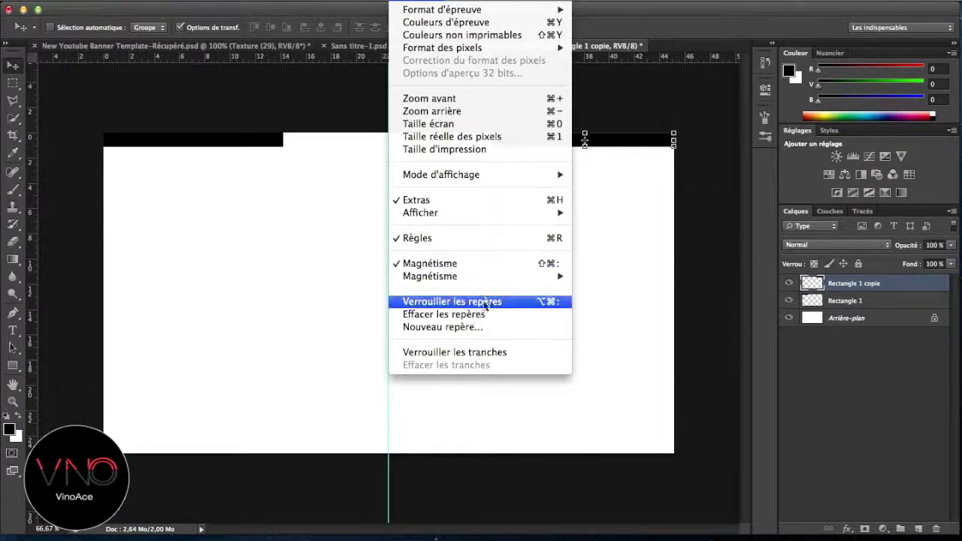
pyautogui.click(420, 1)
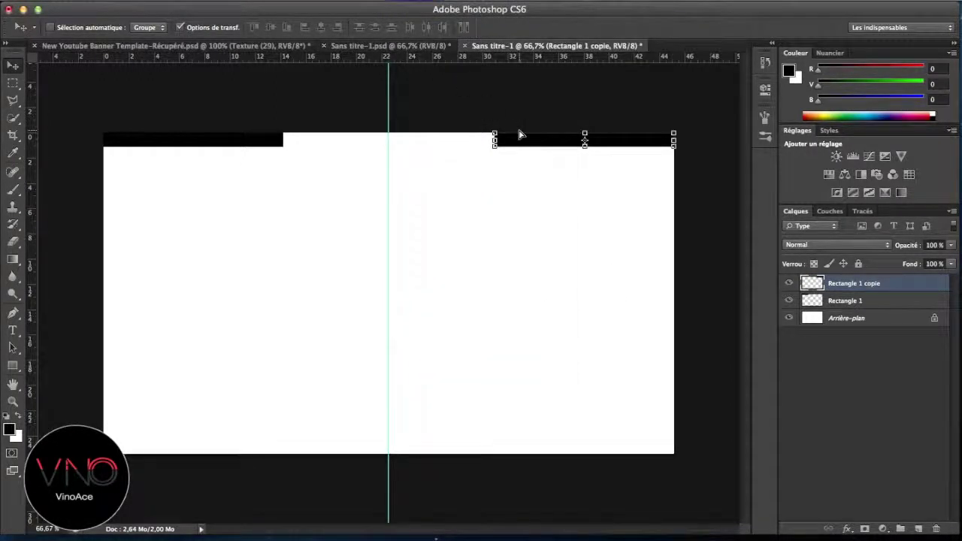
pyautogui.press('super+plus')
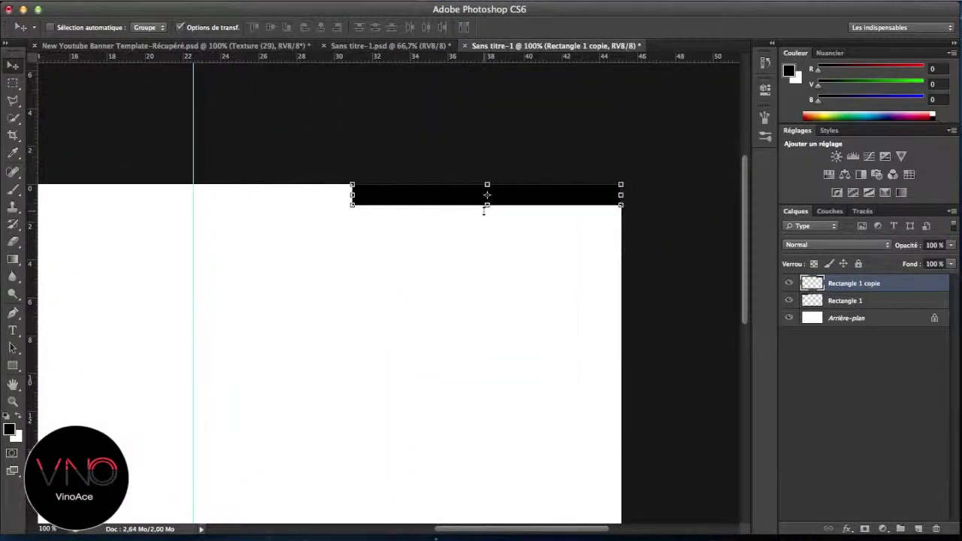
pyautogui.moveTo(516, 201)
pyautogui.mouseDown()
pyautogui.moveTo(532, 196)
pyautogui.moveTo(521, 199)
pyautogui.mouseUp()
# Duplicate the upper-right rectangle and centre the new copy on the vertical guide, flush with the canvas's upper edge
pyautogui.moveTo(277, 217); pyautogui.dragTo(359, 257)
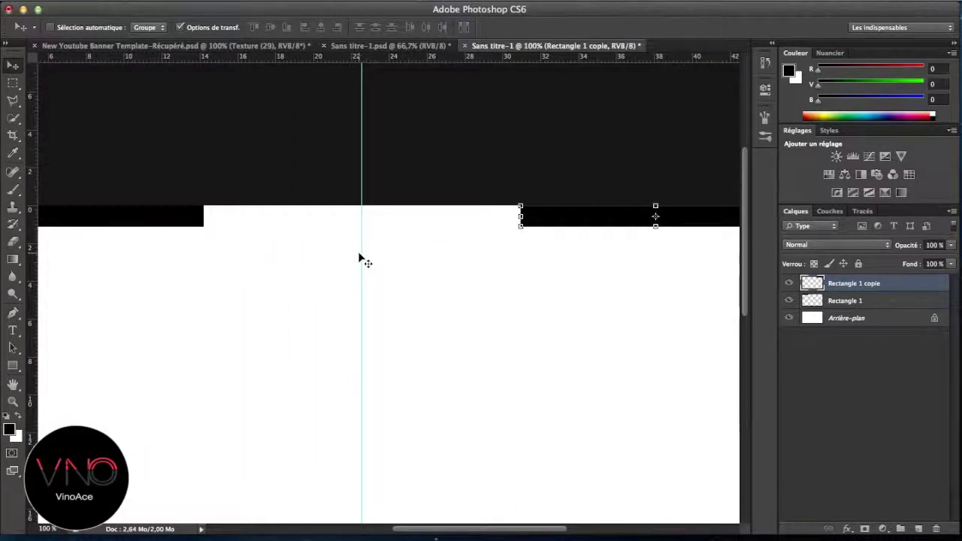
pyautogui.press('super+j')
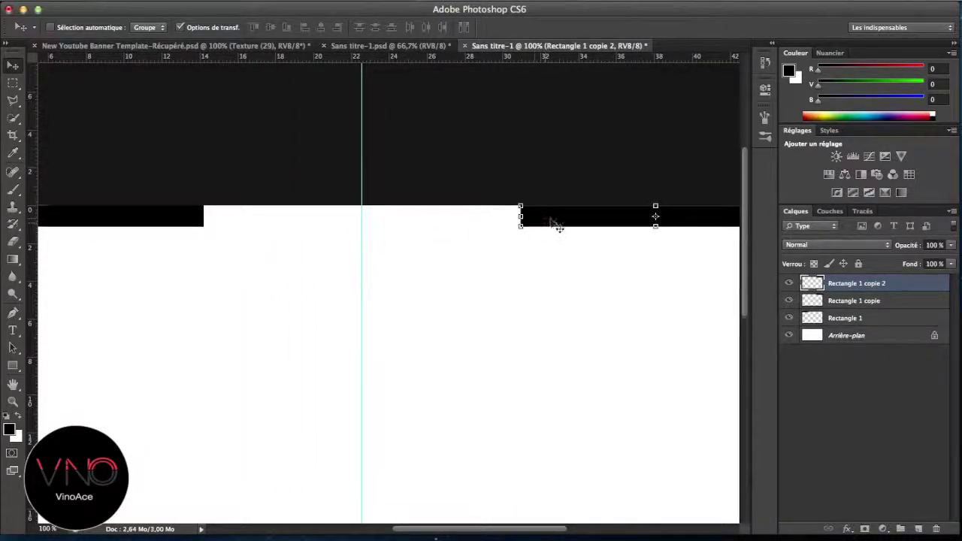
pyautogui.moveTo(552, 221); pyautogui.dragTo(359, 277)
# Examine up close the gap between the left rectangle and the centred rectangle
pyautogui.press('super+plus')
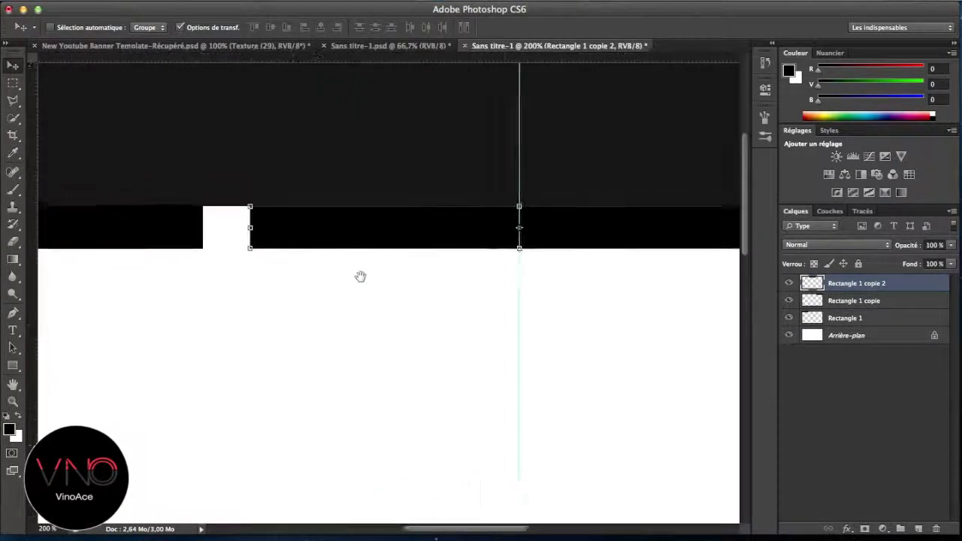
pyautogui.moveTo(271, 244); pyautogui.dragTo(384, 285)
pyautogui.press('super+plus')
pyautogui.press('super+plus')
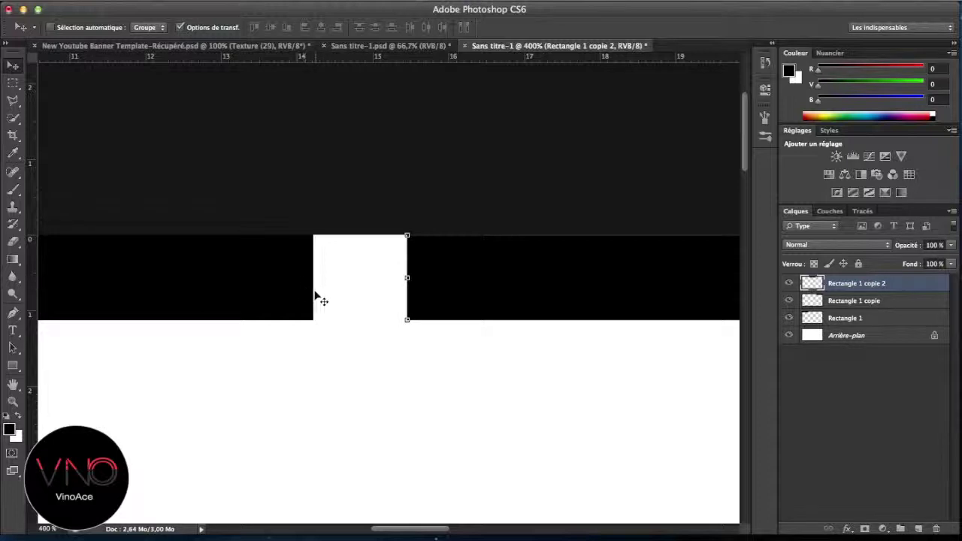
pyautogui.press('super+minus')
pyautogui.press('super+minus')
pyautogui.press('super+minus')
pyautogui.press('super+minus')
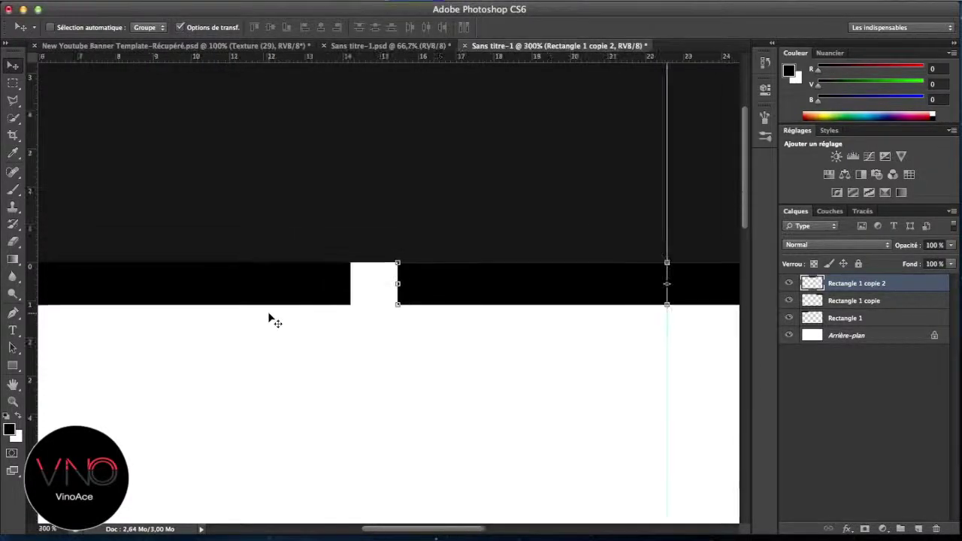
# Narrow the centred black rectangle to 96.03% of its width by moving only its left edge inward
pyautogui.press('super+plus')
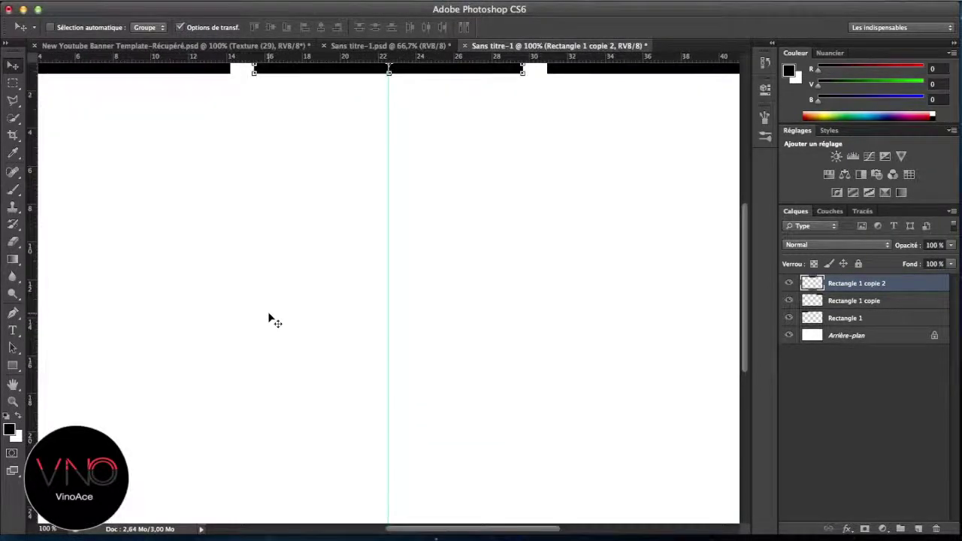
pyautogui.press('super+minus')
pyautogui.press('super+plus')
pyautogui.press('super+plus')
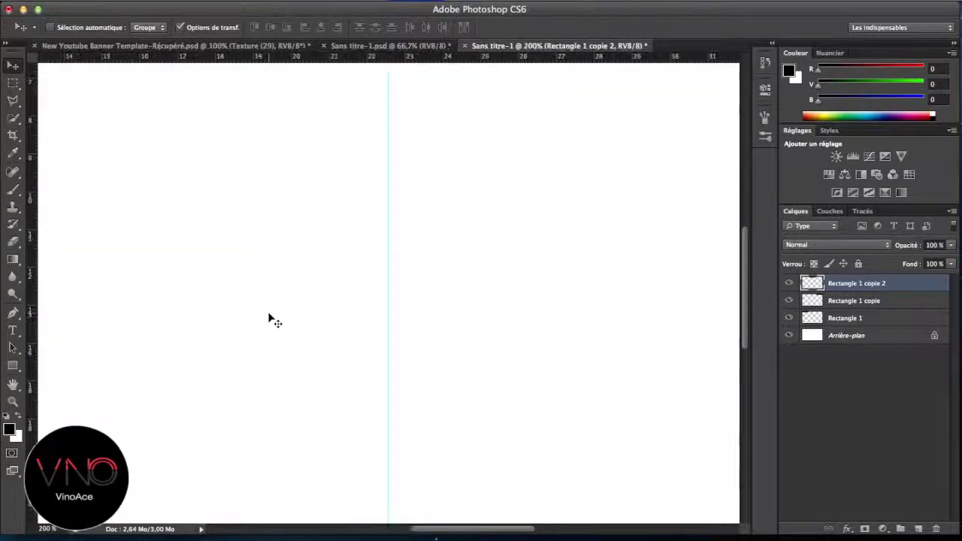
pyautogui.moveTo(273, 316); pyautogui.dragTo(345, 440)
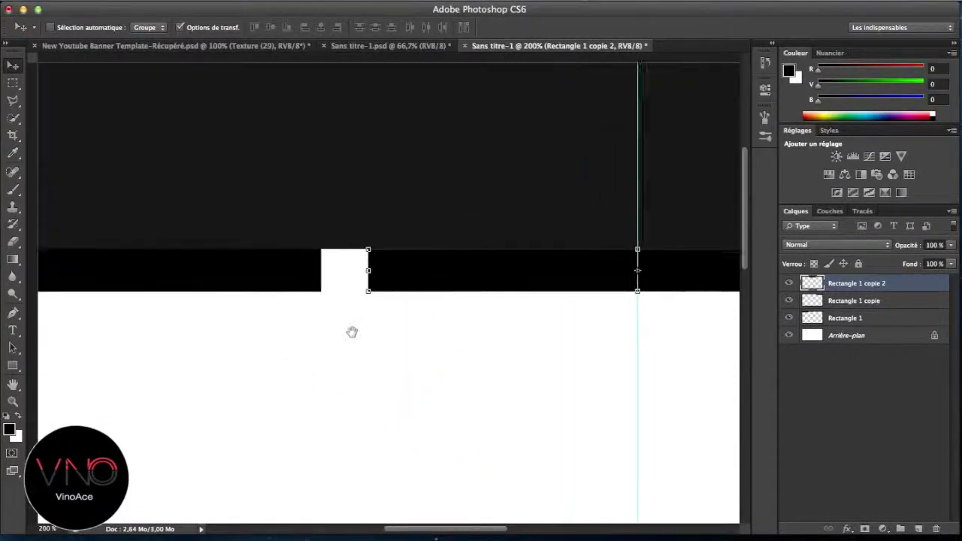
pyautogui.moveTo(381, 293); pyautogui.dragTo(404, 292)
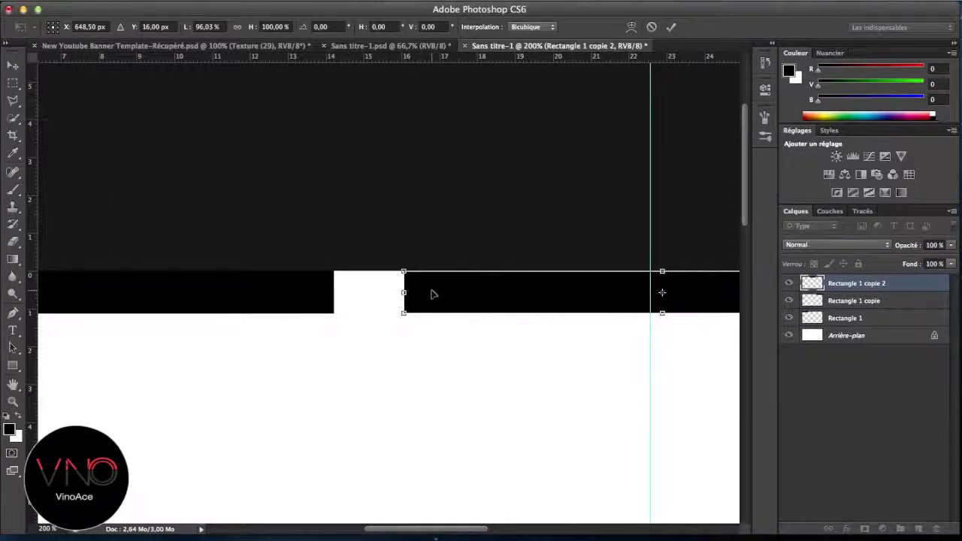
# Recentre the narrowed rectangle on the vertical guide at X 640.50 px, keeping it flush with the canvas's upper edge
pyautogui.press('super+minus')
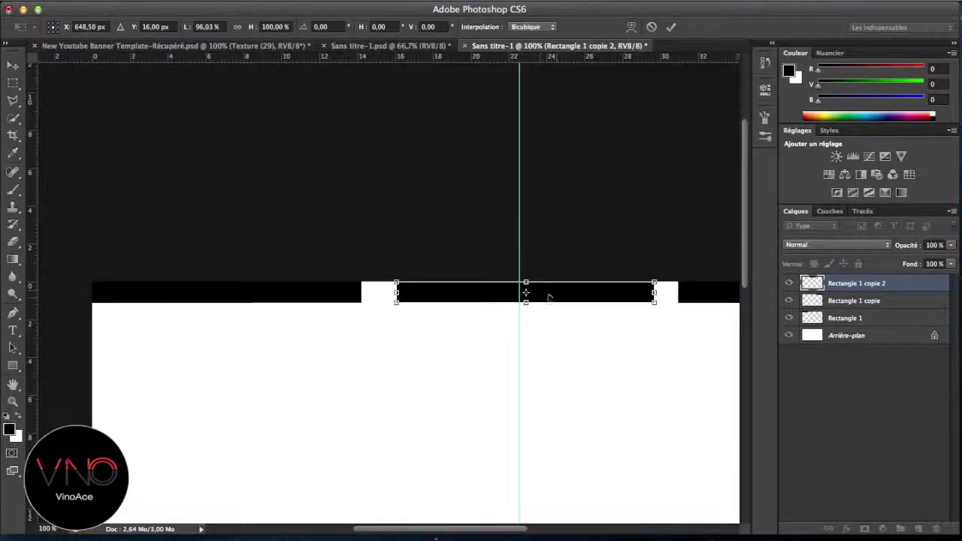
pyautogui.moveTo(557, 293); pyautogui.dragTo(553, 294)
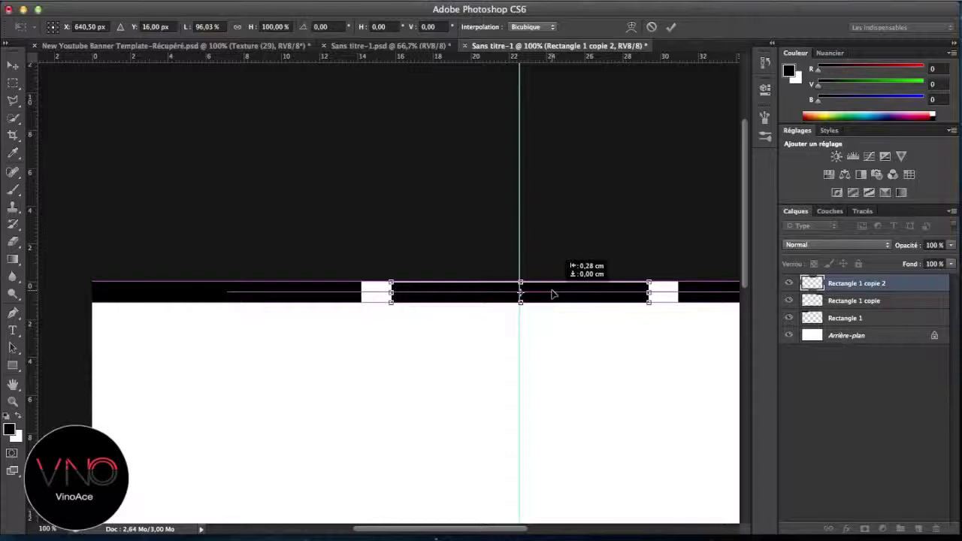
pyautogui.press('super+plus')
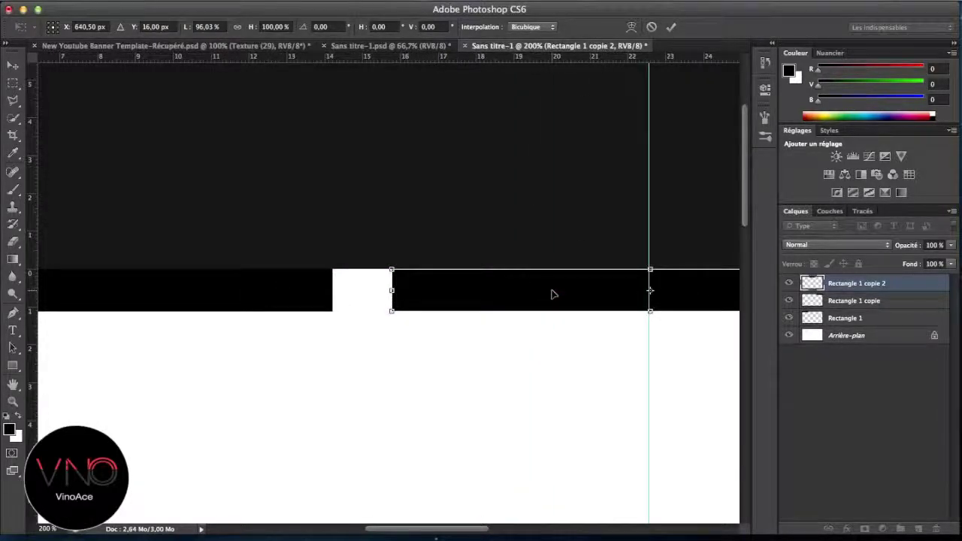
pyautogui.press('super+minus')
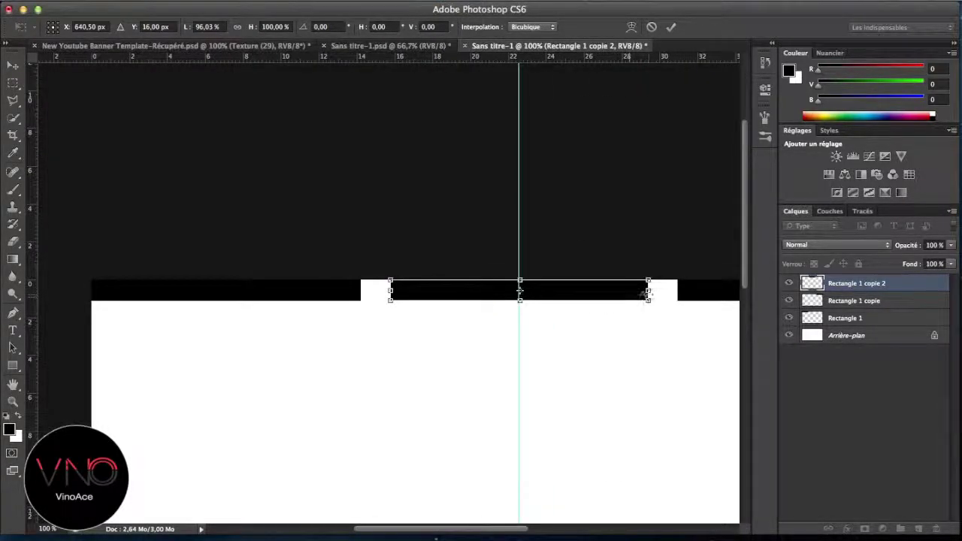
# Scale the centred rectangle's width symmetrically about its centre to 90.57% and apply the transformation
pyautogui.moveTo(648, 291); pyautogui.dragTo(615, 297)
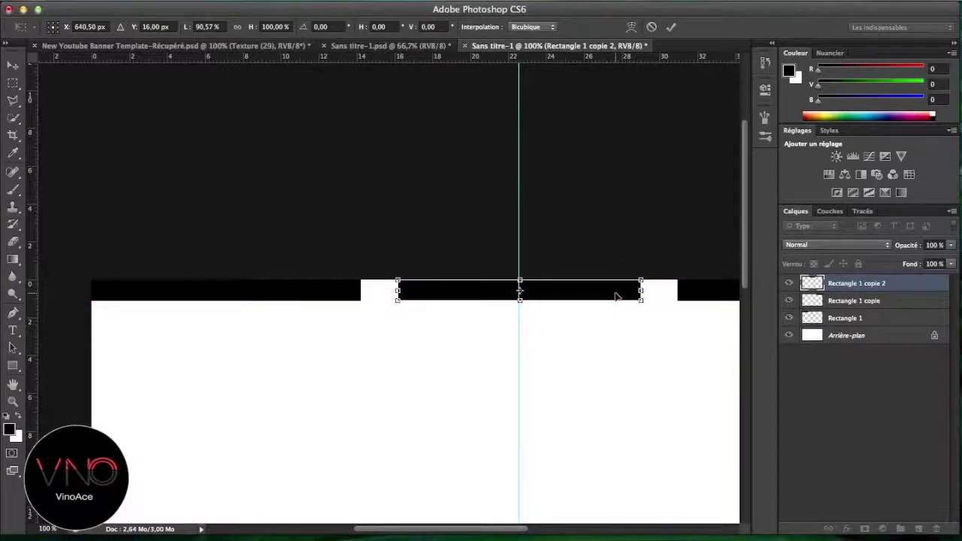
pyautogui.press('super+plus')
pyautogui.press('super+plus')
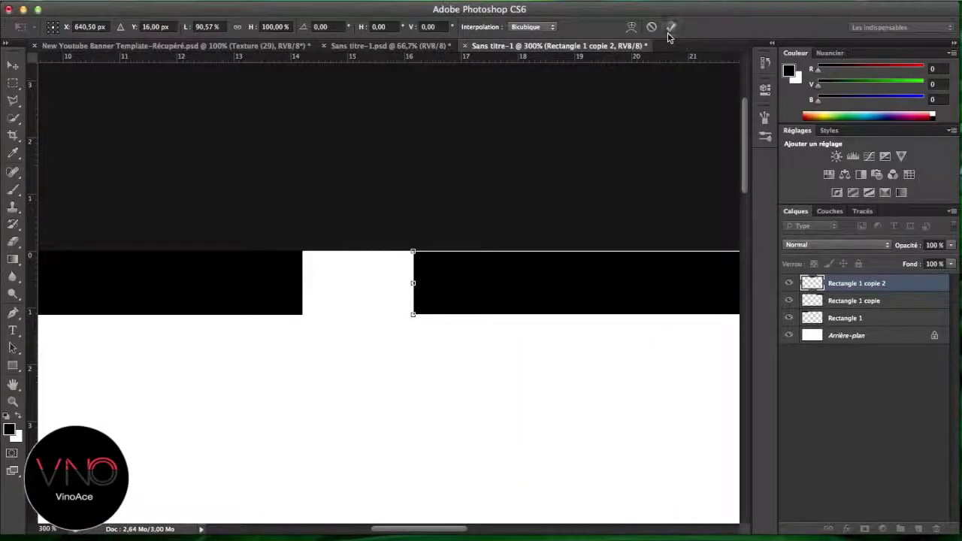
pyautogui.click(668, 30)
# Switch to the Polygonal Lasso tool and place a horizontal guide along the lower edge of the black bars
pyautogui.click(13, 100)
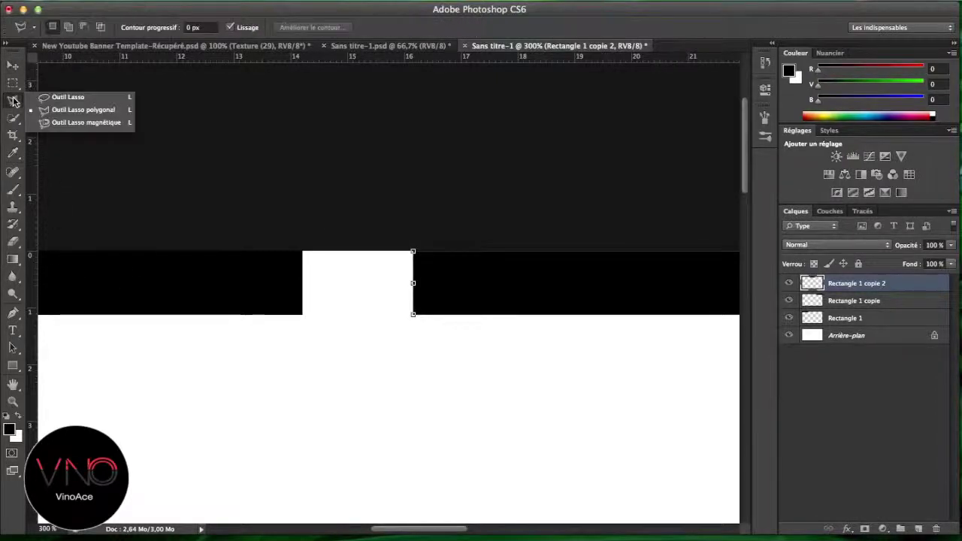
pyautogui.click(43, 113)
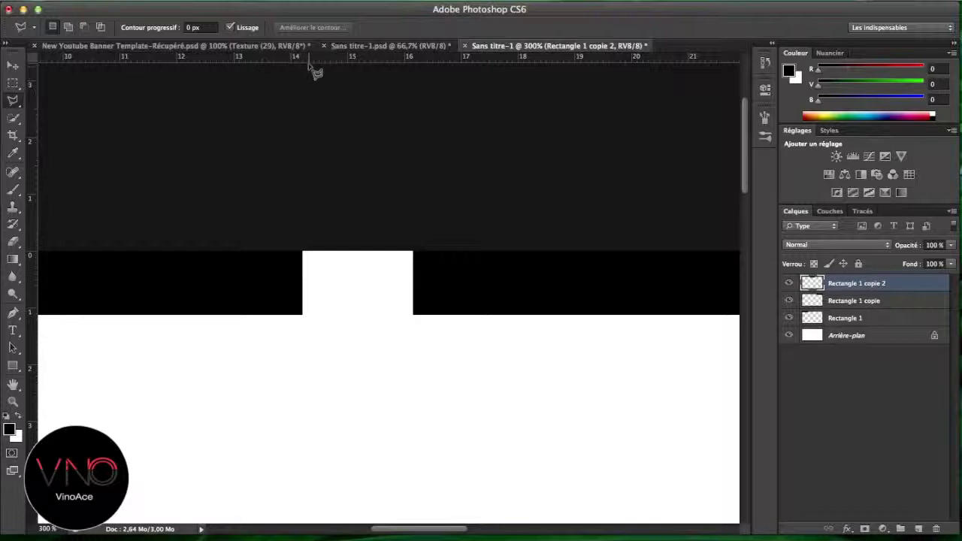
pyautogui.moveTo(308, 60); pyautogui.dragTo(280, 316)
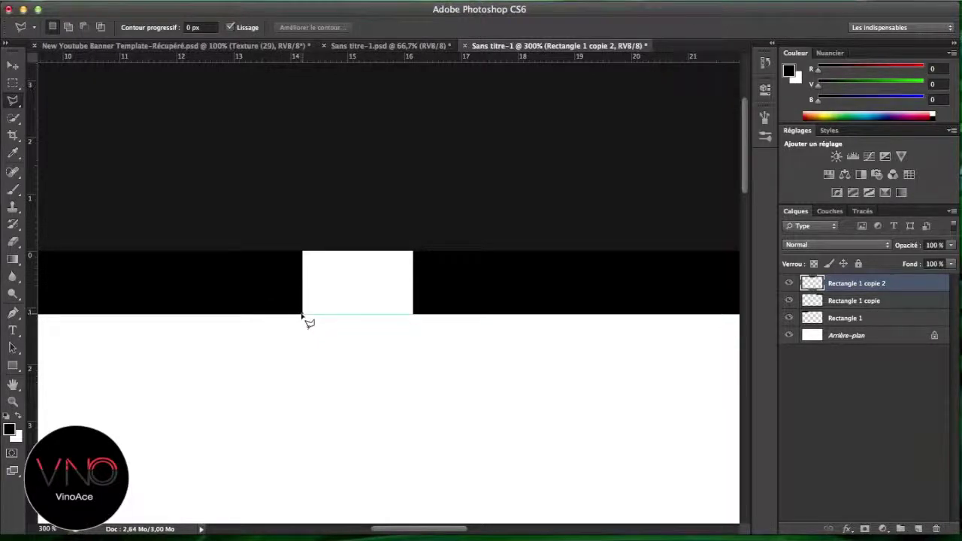
# Lasso the upper-left part of the left gap, running its diagonal from the left bar's lower-right corner towards the centred bar's upper-left corner
pyautogui.click(303, 315)
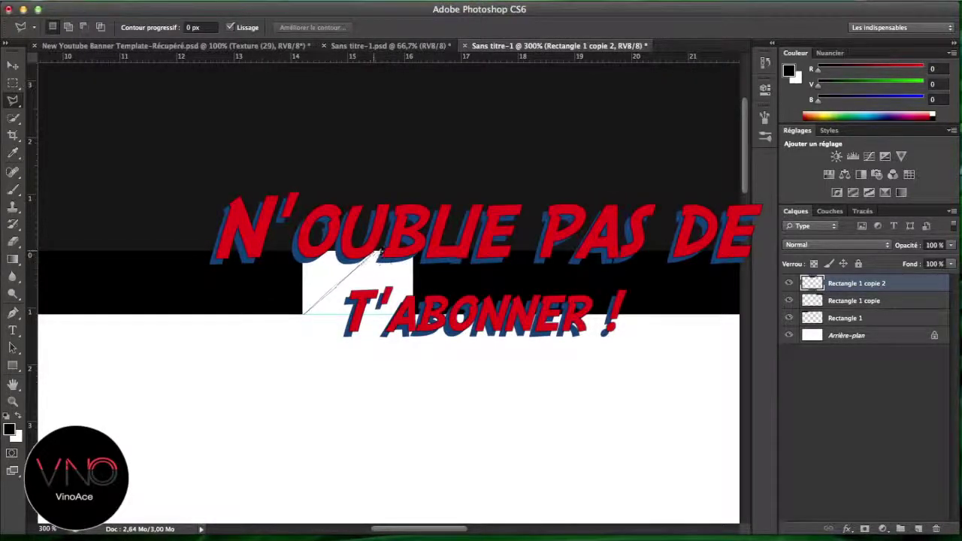
pyautogui.click(303, 315)
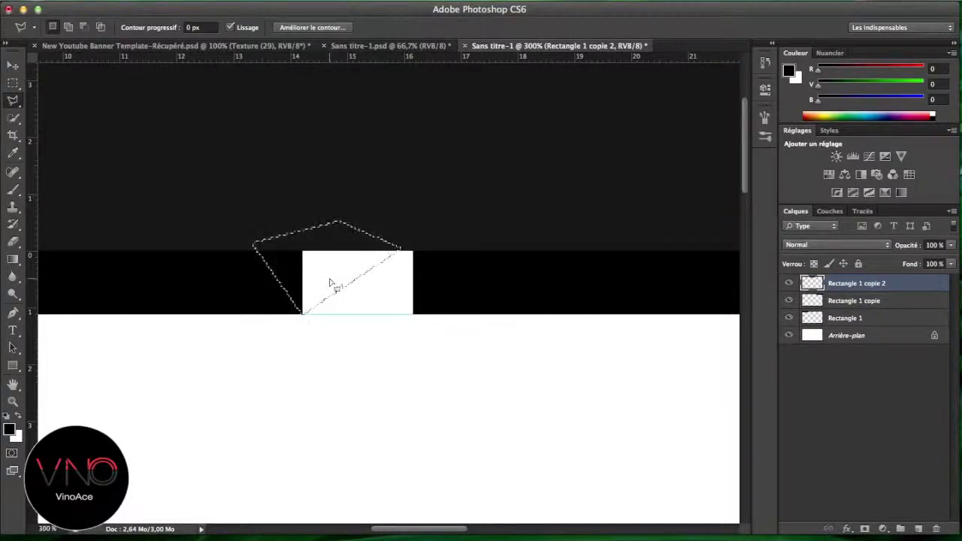
pyautogui.press('shift')
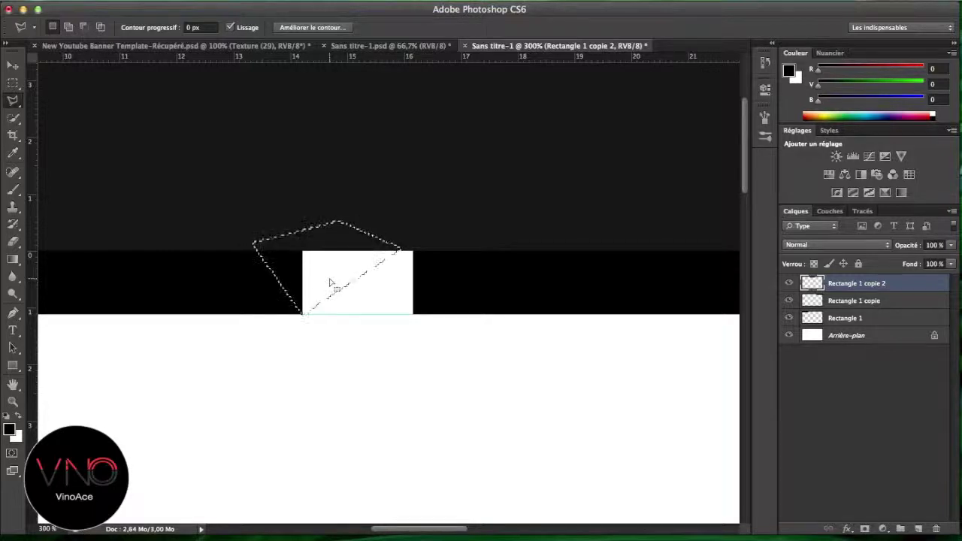
# Fill the lassoed area with black (Noir) in Normal mode at 100% opacity, and deselect it
pyautogui.rightClick(329, 283)
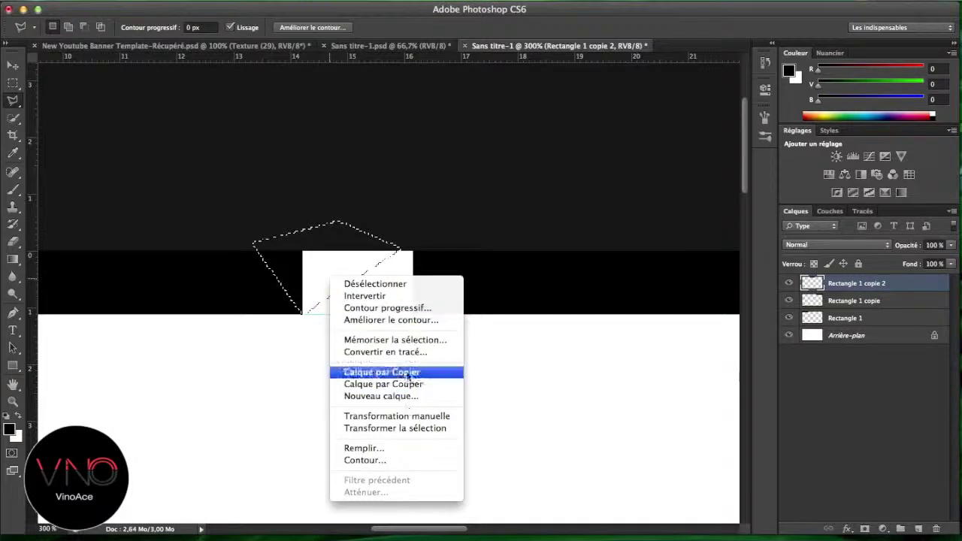
pyautogui.click(387, 450)
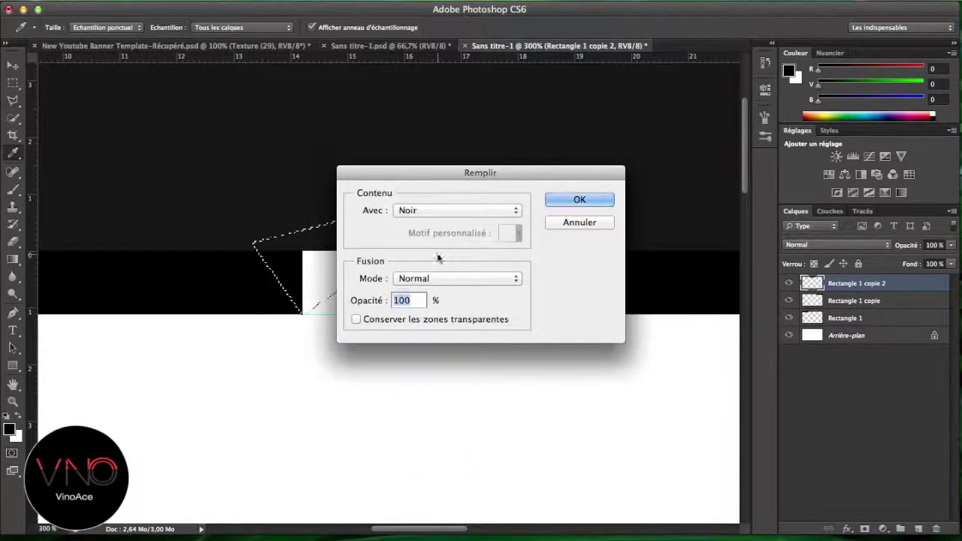
pyautogui.click(450, 210)
pyautogui.click(457, 212)
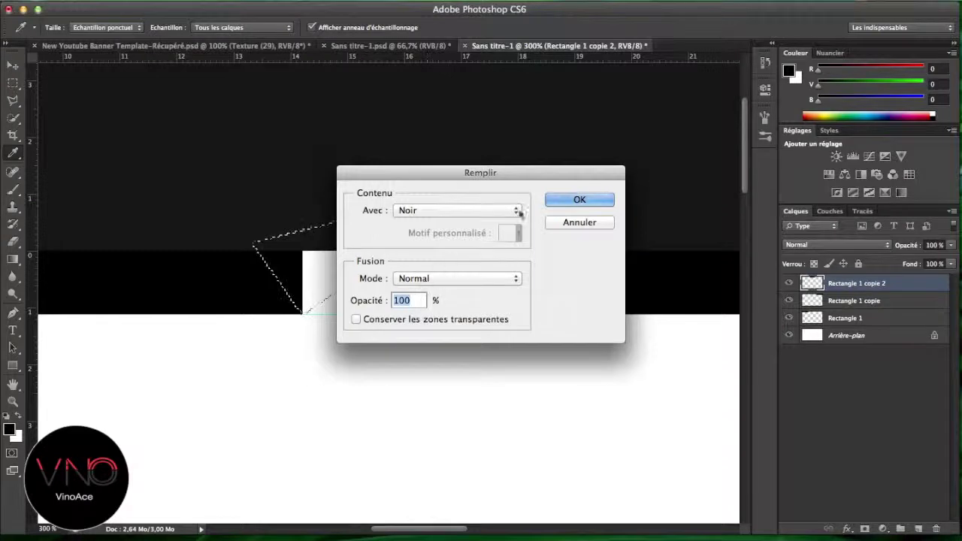
pyautogui.click(555, 201)
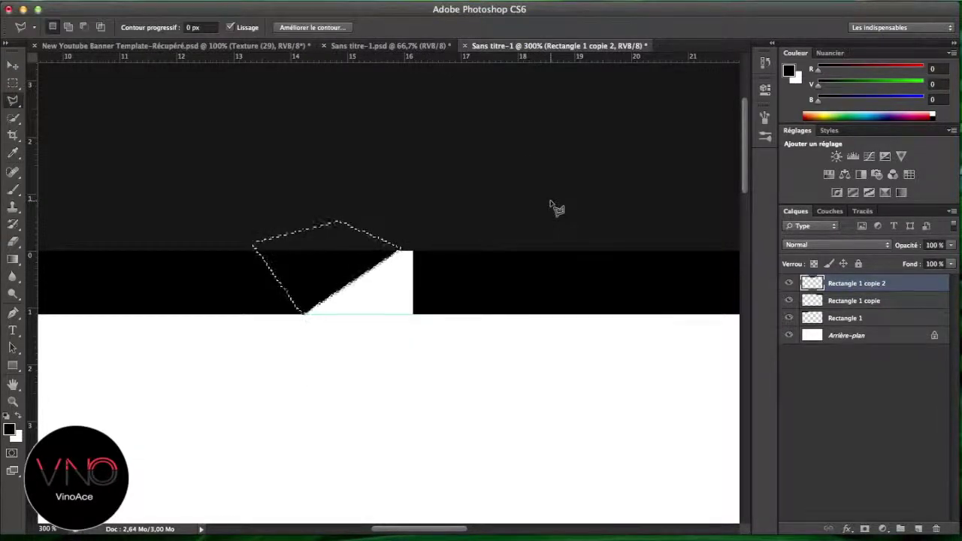
pyautogui.press('super+d')
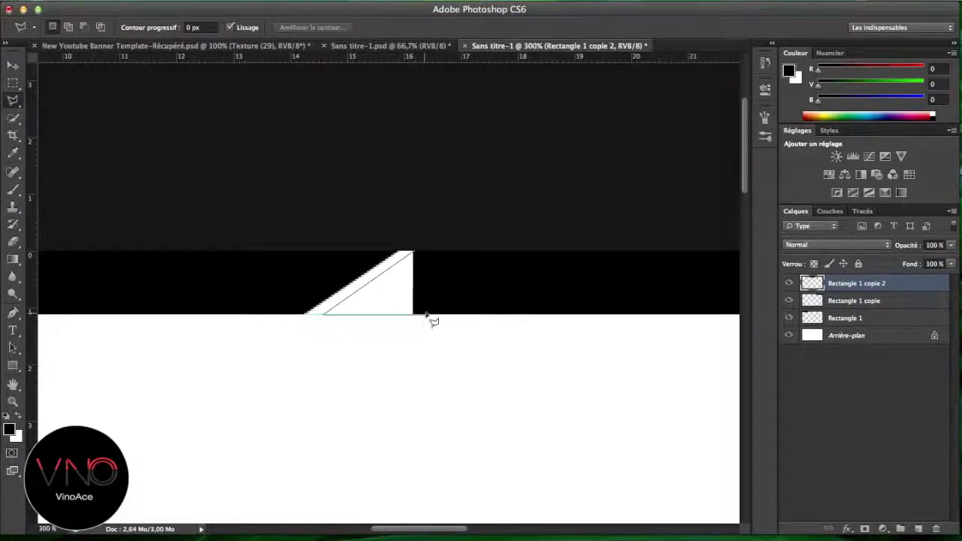
# Lasso the lower-right triangle of the left gap and fill it with black, leaving a thin white diagonal strip between the bars
pyautogui.click(419, 255)
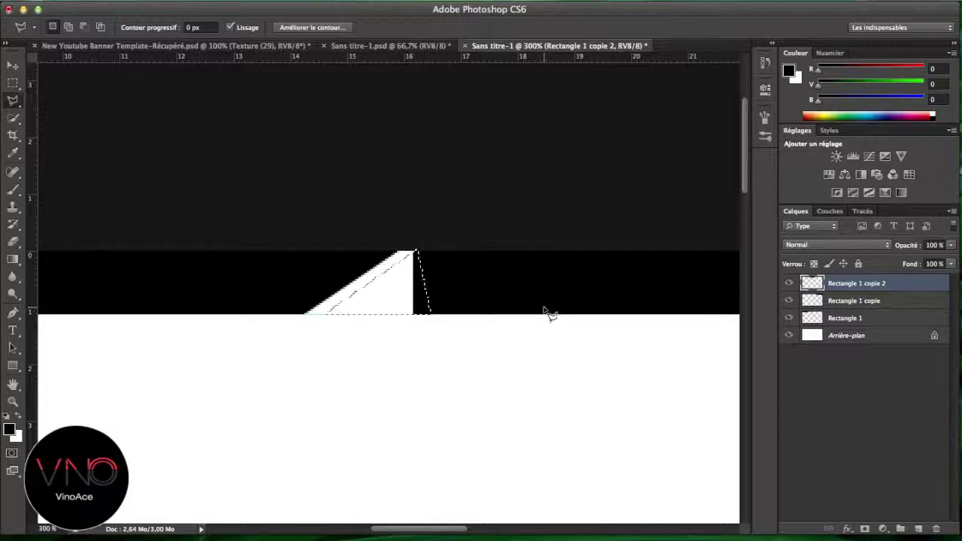
pyautogui.hotkey('shift', 'F5')
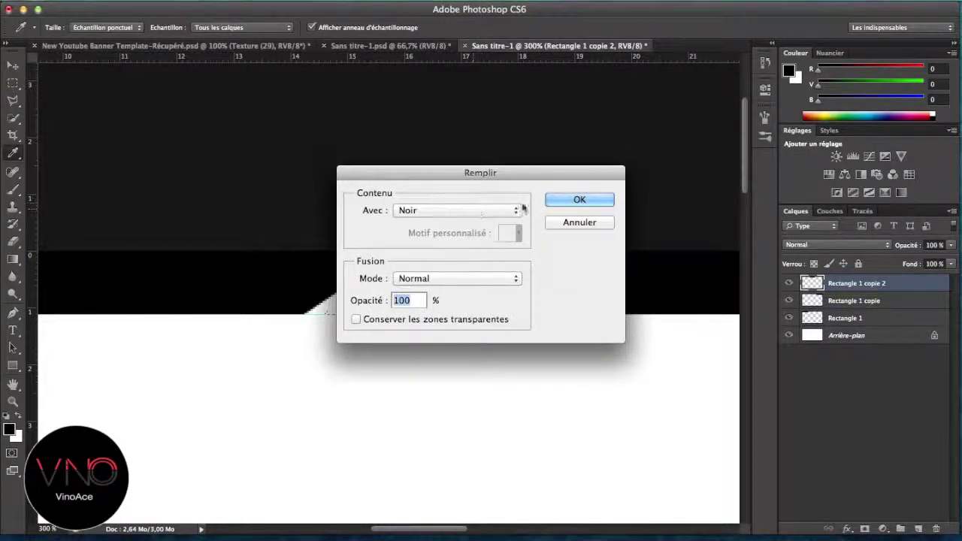
pyautogui.click(579, 199)
pyautogui.press('l')
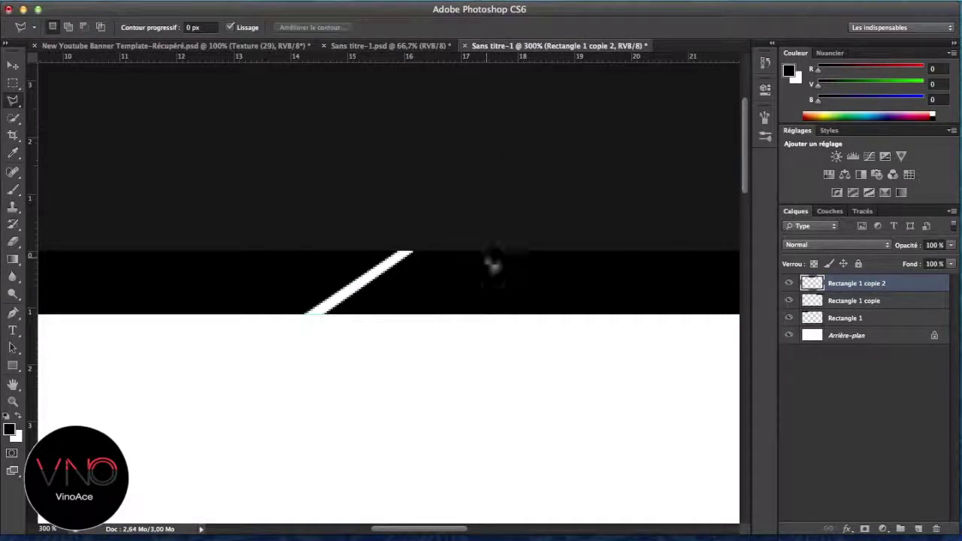
# Lasso the lower-left triangle of the right gap, with its diagonal starting at the centred bar's upper-right corner
pyautogui.press('super+0')
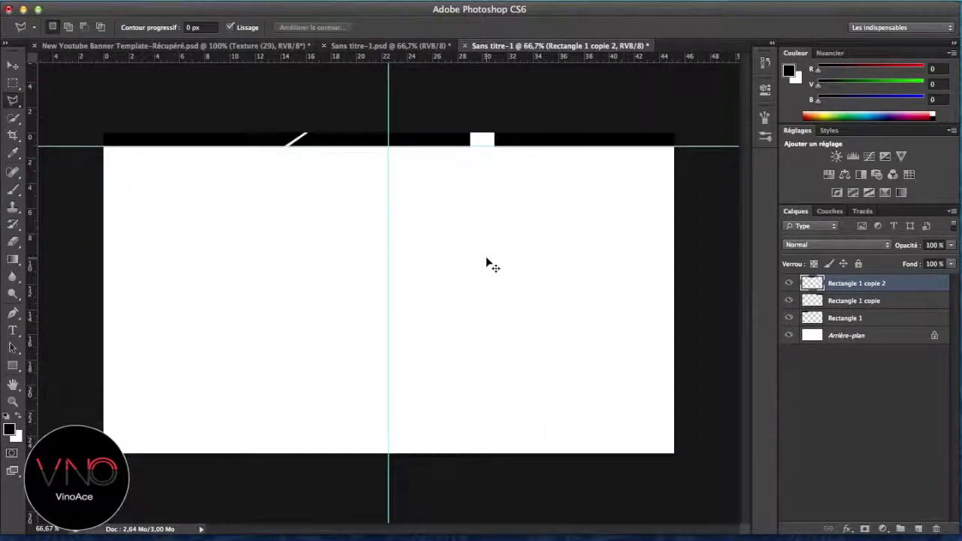
pyautogui.press('super+equal')
pyautogui.press('super+equal')
pyautogui.moveTo(486, 259); pyautogui.dragTo(368, 413)
pyautogui.moveTo(472, 208); pyautogui.dragTo(456, 320)
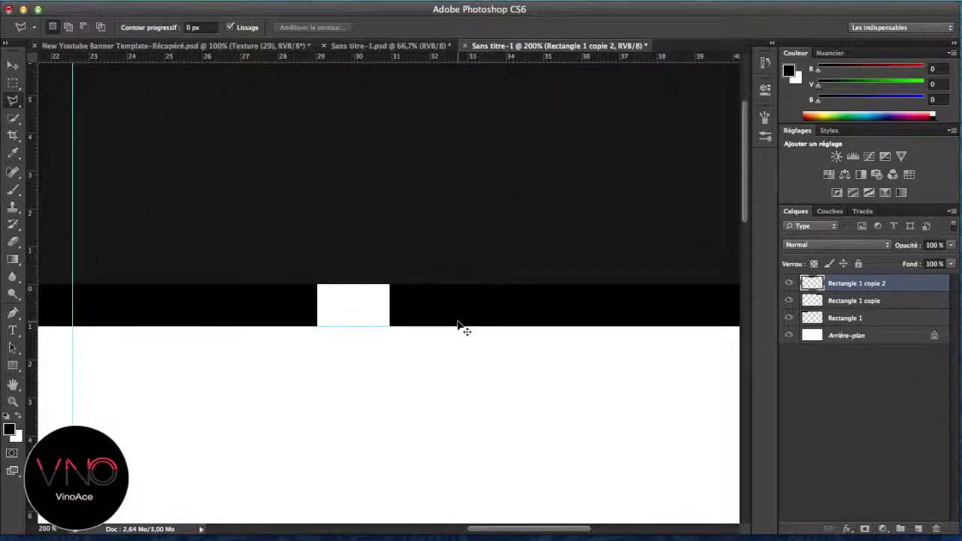
pyautogui.press('super+minus')
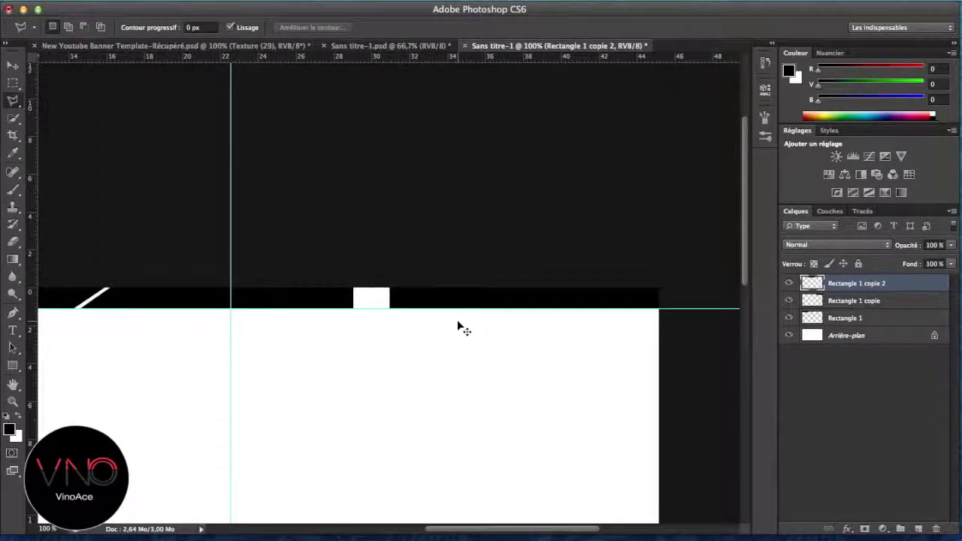
pyautogui.press('super+equal')
pyautogui.press('super+equal')
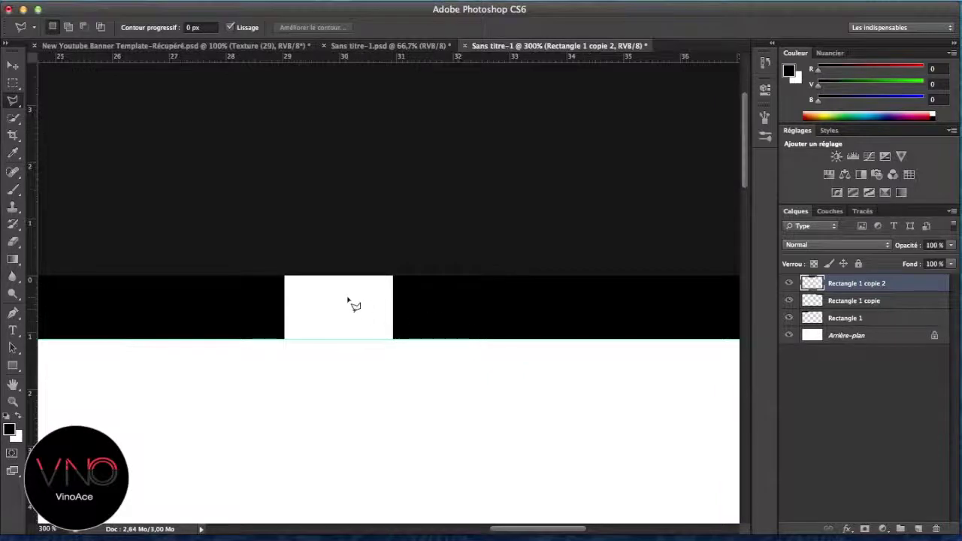
pyautogui.moveTo(460, 307); pyautogui.dragTo(736, 342)
pyautogui.moveTo(218, 304)
pyautogui.mouseDown()
pyautogui.moveTo(393, 285)
pyautogui.moveTo(85, 238)
pyautogui.mouseUp()
pyautogui.moveTo(513, 226)
pyautogui.mouseDown()
pyautogui.moveTo(374, 198)
pyautogui.moveTo(261, 226)
pyautogui.moveTo(278, 252)
pyautogui.mouseUp()
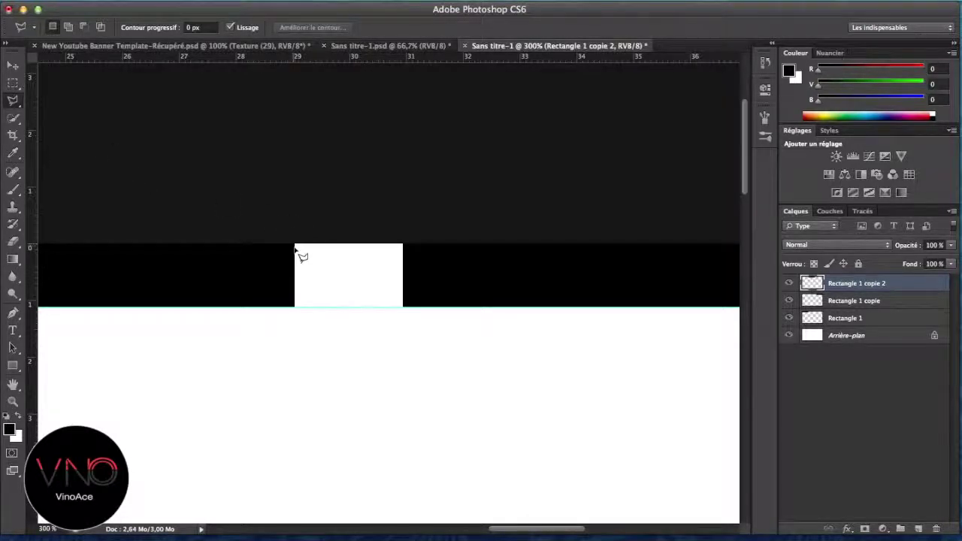
pyautogui.click(295, 244)
pyautogui.click(295, 245)
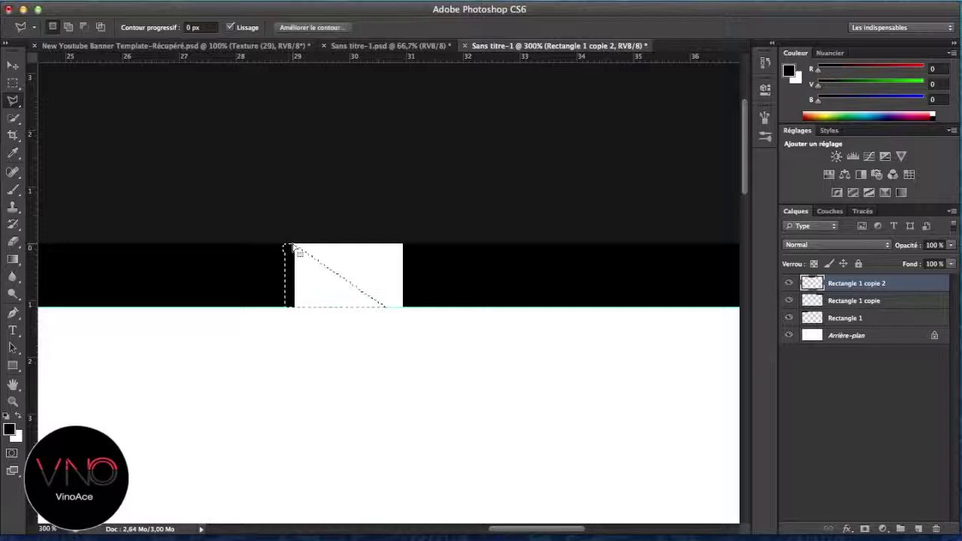
# Fill the selected triangle in the right gap with black at 100% opacity, and deselect it
pyautogui.press('i')
pyautogui.hotkey('shift', 'F5')
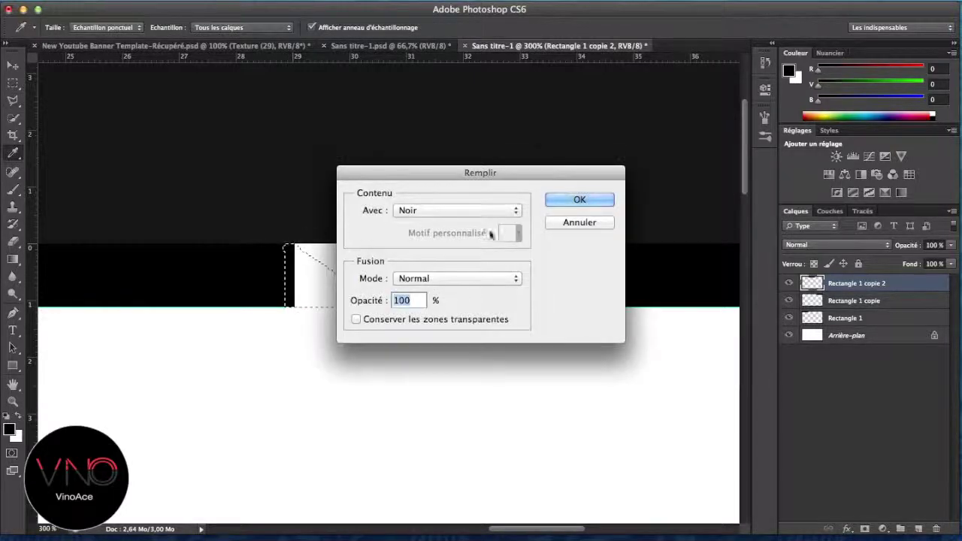
pyautogui.click(574, 201)
pyautogui.press('l')
pyautogui.press('super+d')
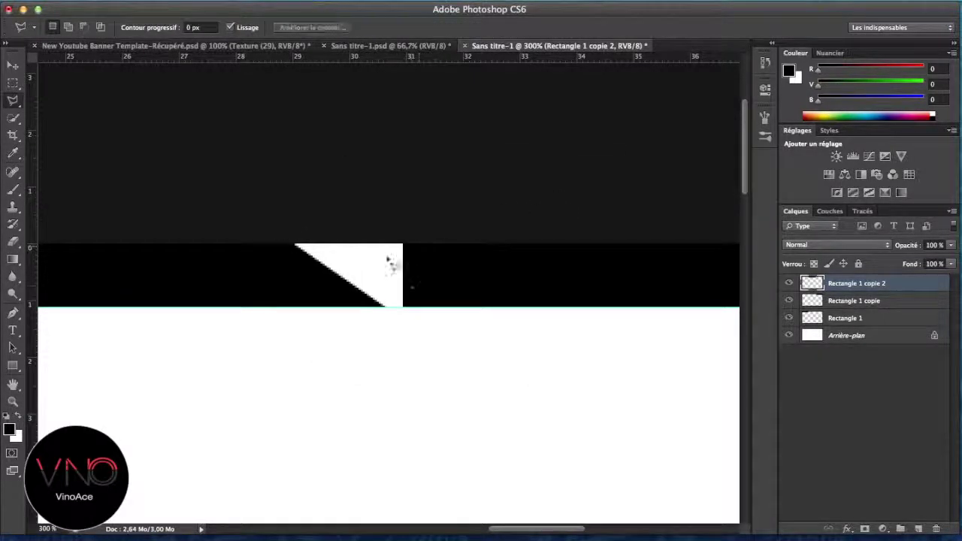
# Lasso the upper-right part of the right gap, keeping a thin diagonal strip outside the selection that mirrors the left one
pyautogui.click(400, 306)
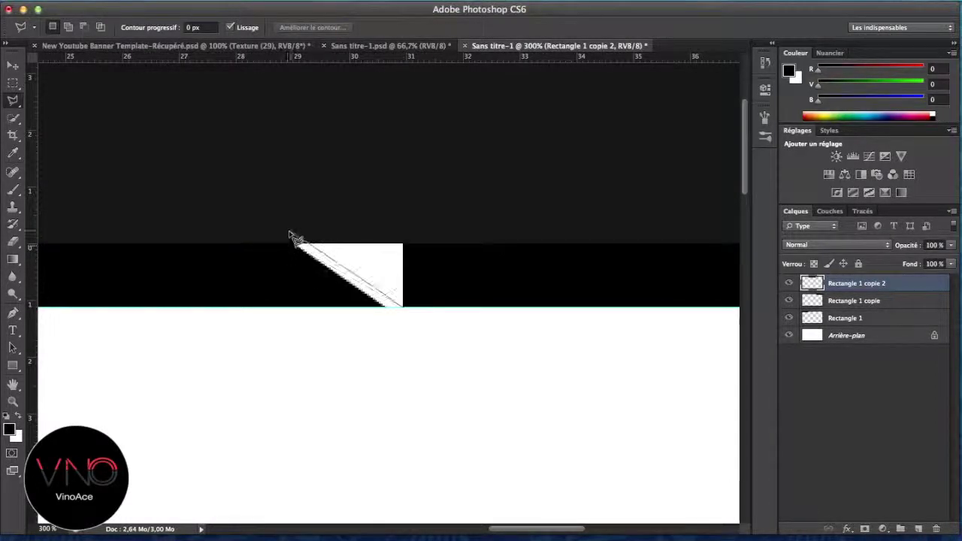
pyautogui.click(418, 223)
pyautogui.click(435, 263)
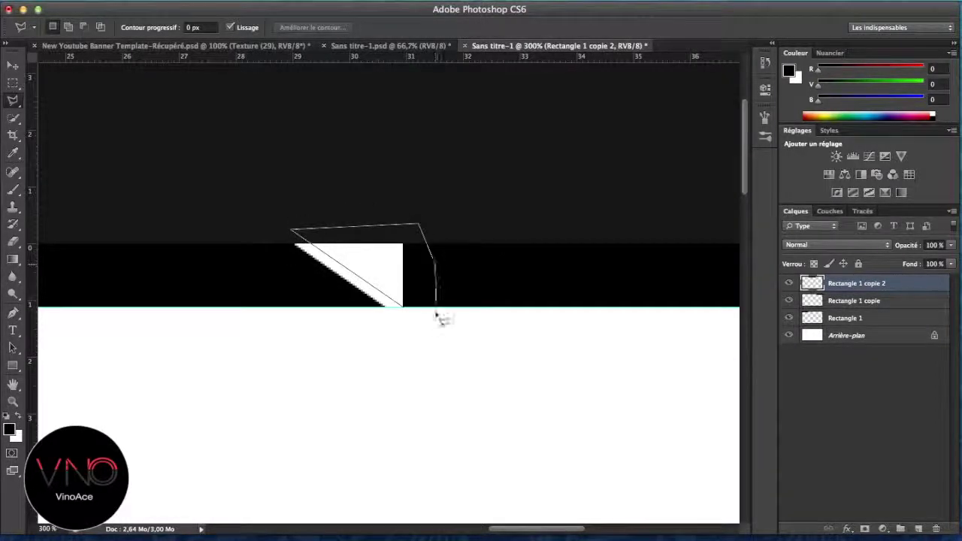
pyautogui.click(407, 308)
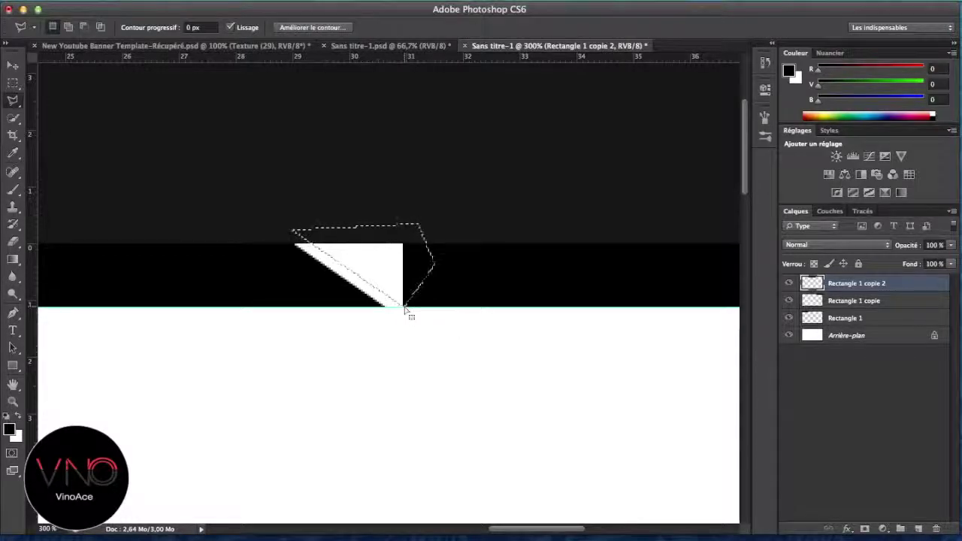
# Fill the selected upper-right part of the right gap with black at 100% opacity, and clear the selection
pyautogui.hotkey('shift', 'BackSpace')
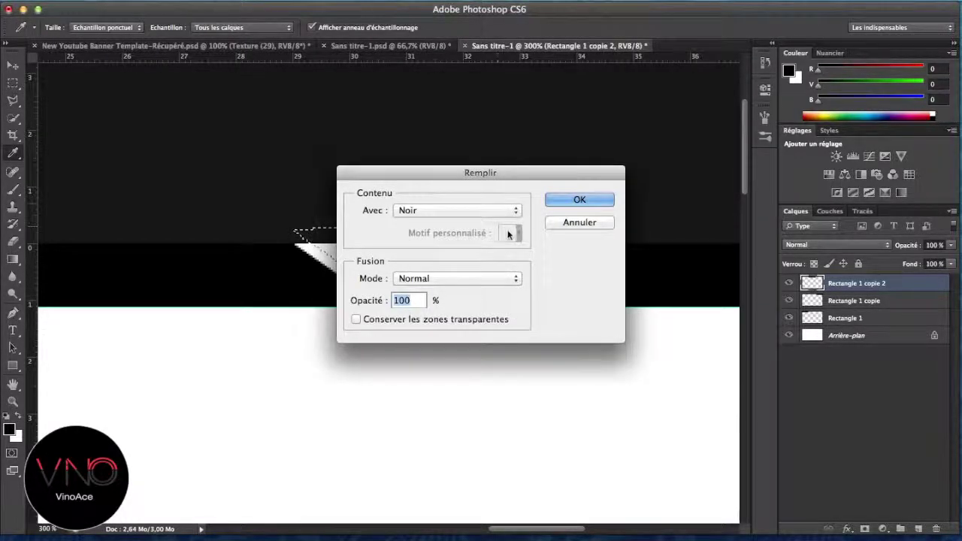
pyautogui.click(560, 200)
pyautogui.press('super+d')
pyautogui.press('super+minus')
pyautogui.press('super+minus')
pyautogui.press('super+minus')
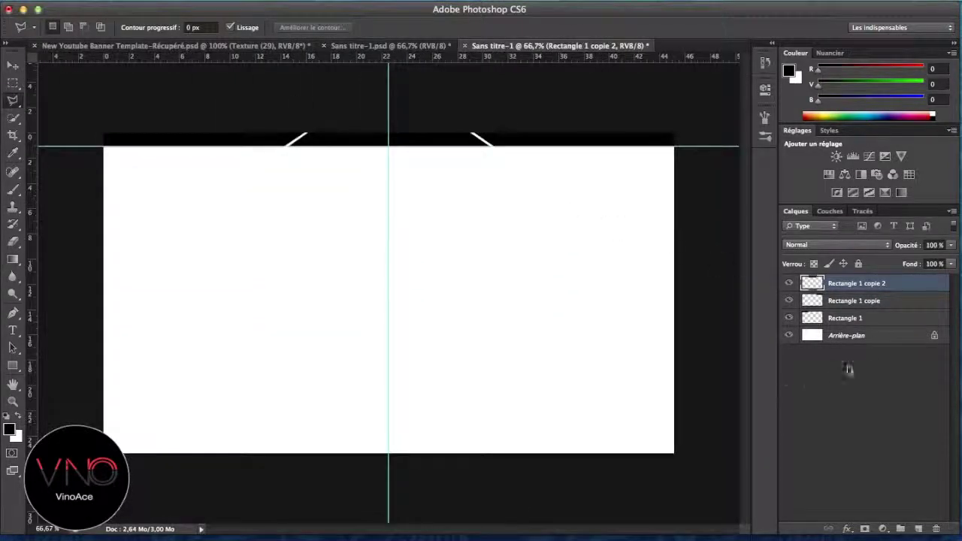
# Merge the layers Rectangle 1, Rectangle 1 copie and Rectangle 1 copie 2 into a single layer
pyautogui.click(876, 324)
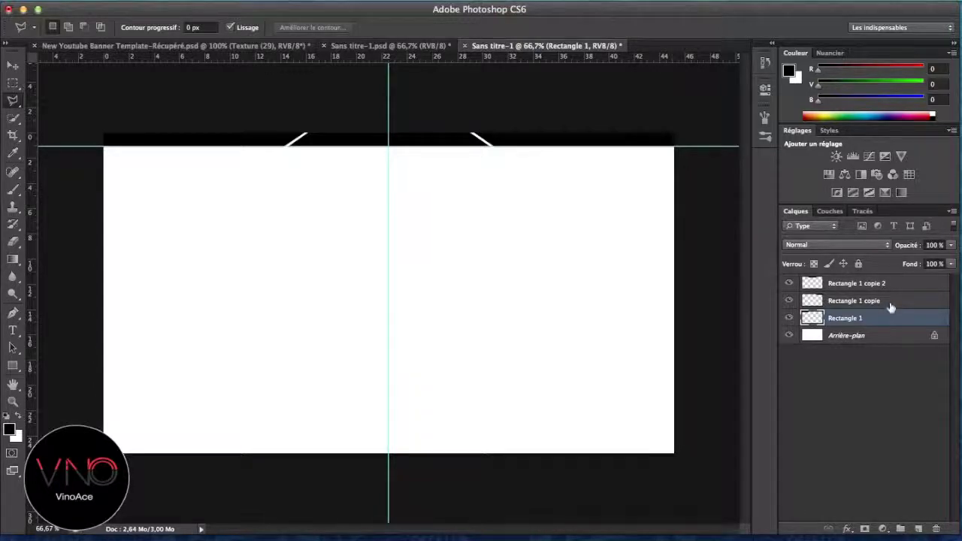
pyautogui.keyDown('shift'); pyautogui.click(890, 303); pyautogui.keyUp('shift')
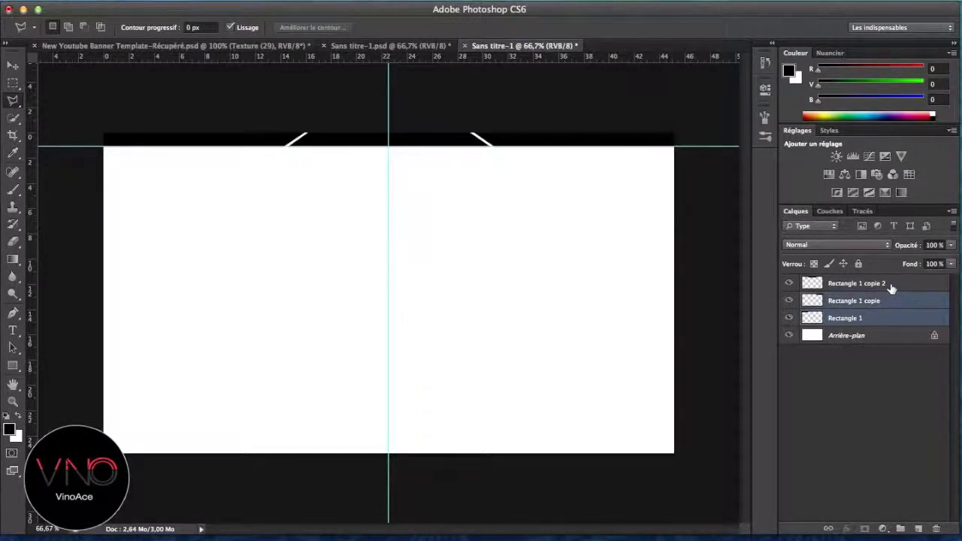
pyautogui.keyDown('shift'); pyautogui.click(891, 285); pyautogui.keyUp('shift')
pyautogui.rightClick(889, 302)
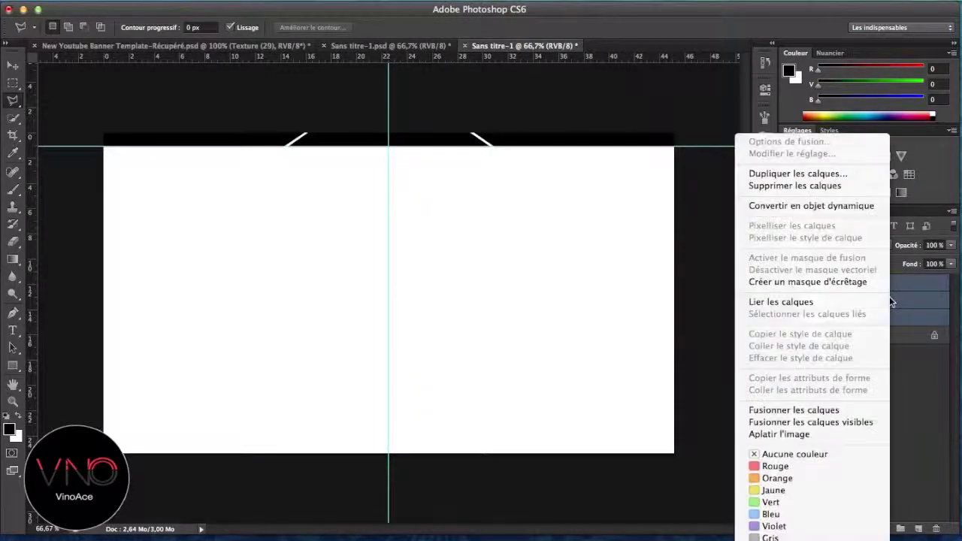
pyautogui.click(783, 410)
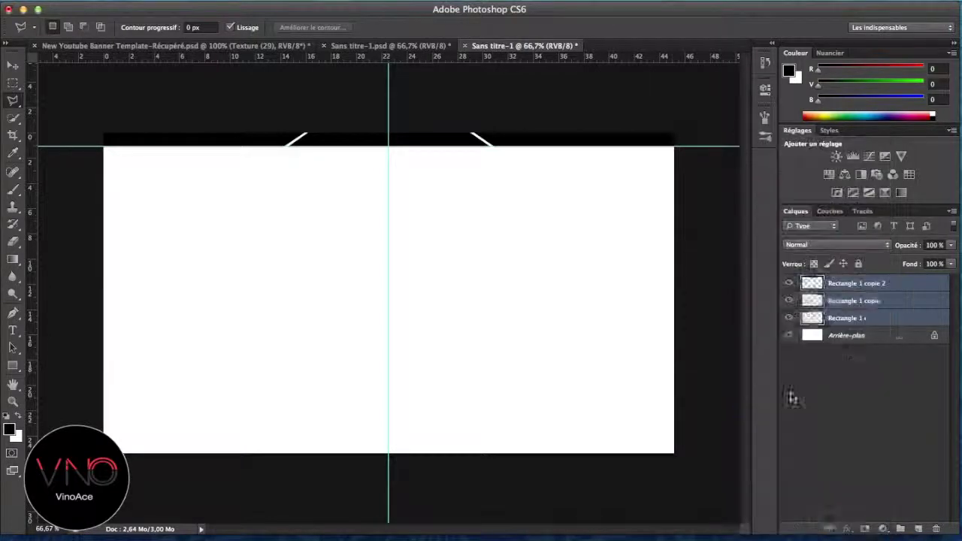
# Add a dark blue colour overlay (#1e1e68) in Normal mode at 100% opacity to the merged bar layer
pyautogui.doubleClick(897, 285)
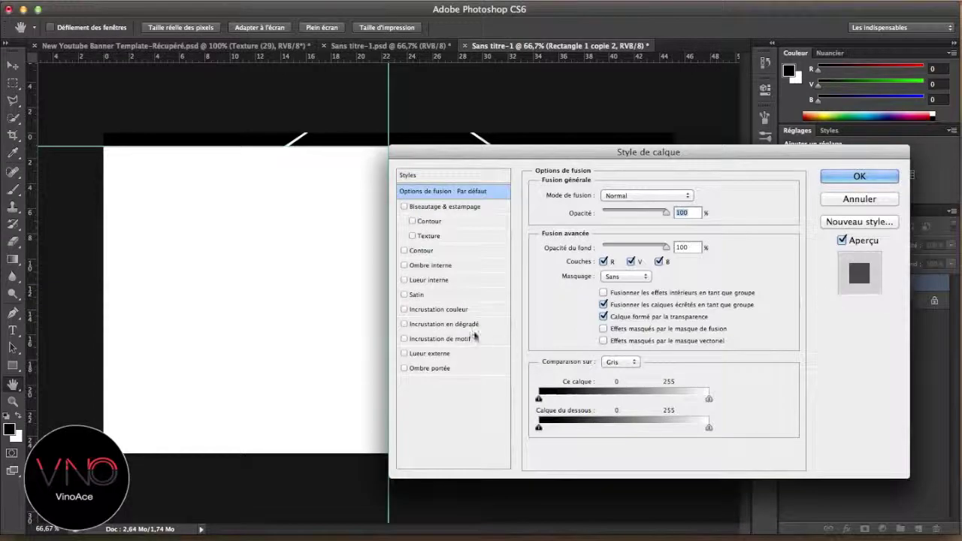
pyautogui.click(438, 310)
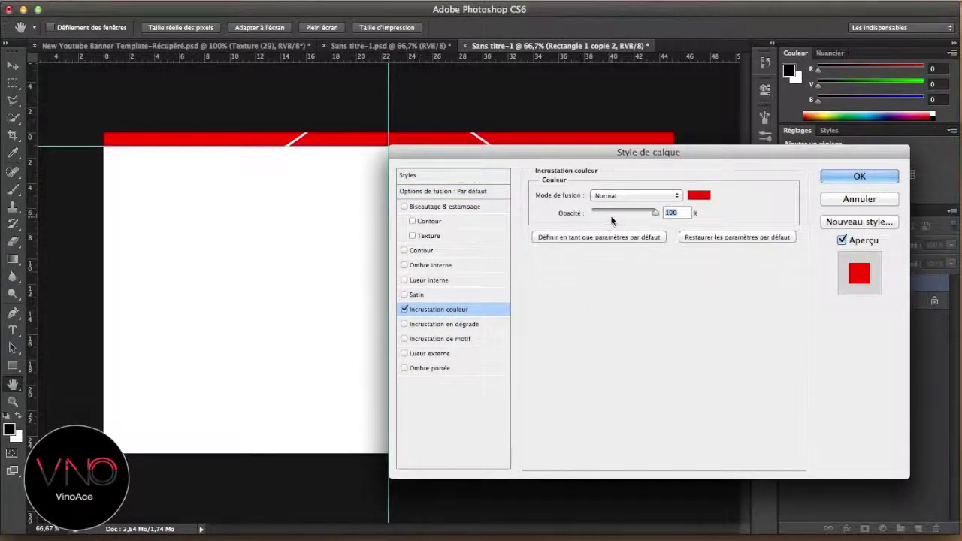
pyautogui.click(698, 196)
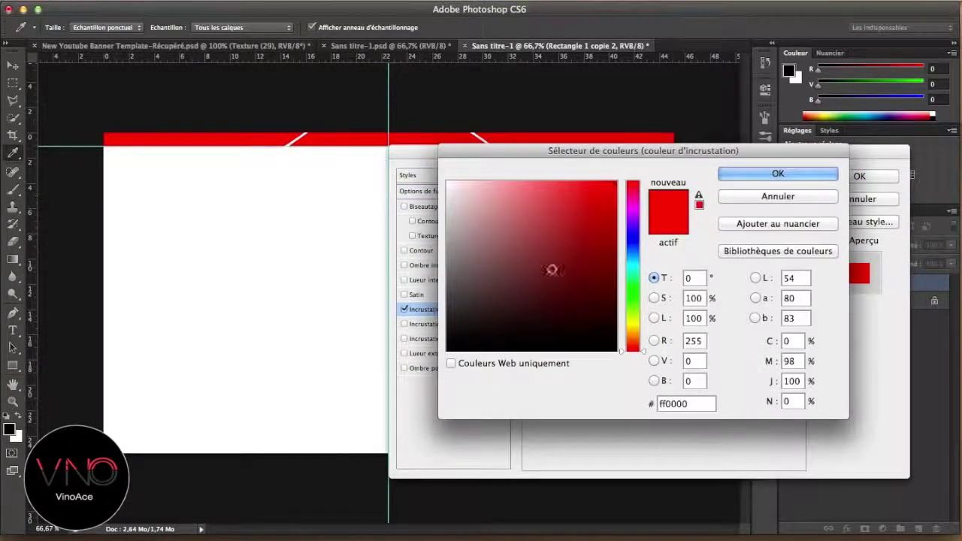
pyautogui.moveTo(640, 249)
pyautogui.mouseDown()
pyautogui.moveTo(635, 237)
pyautogui.moveTo(575, 221)
pyautogui.moveTo(573, 255)
pyautogui.moveTo(556, 262)
pyautogui.moveTo(571, 256)
pyautogui.moveTo(567, 291)
pyautogui.moveTo(567, 281)
pyautogui.mouseUp()
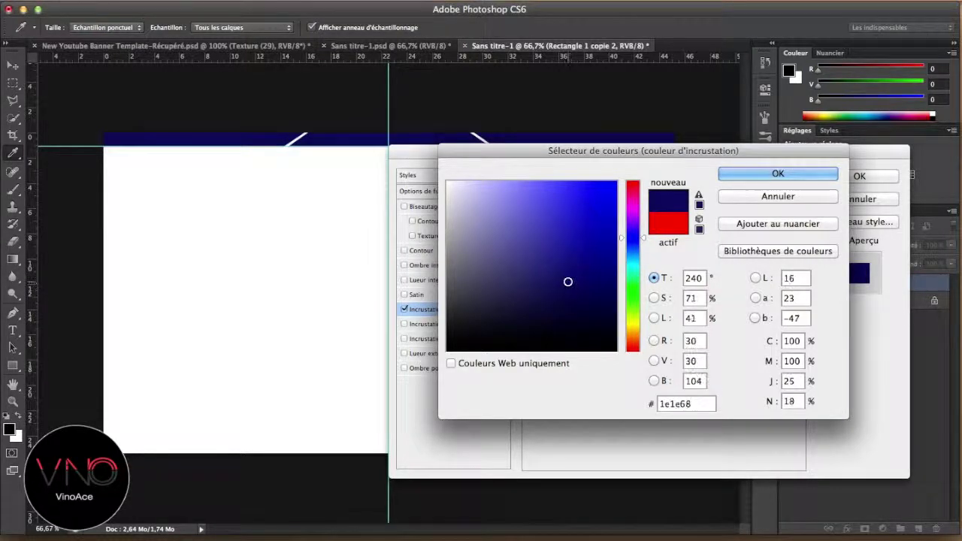
pyautogui.click(730, 176)
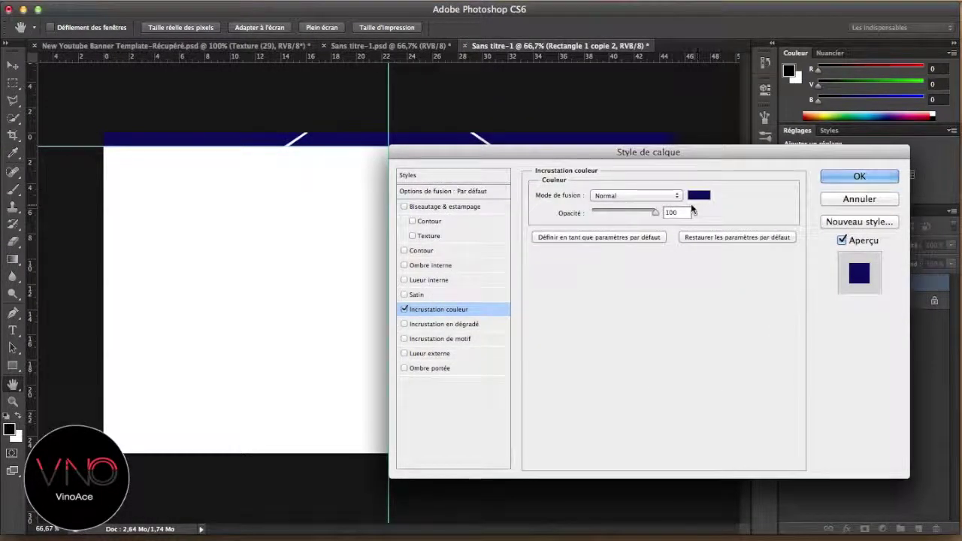
pyautogui.click(834, 178)
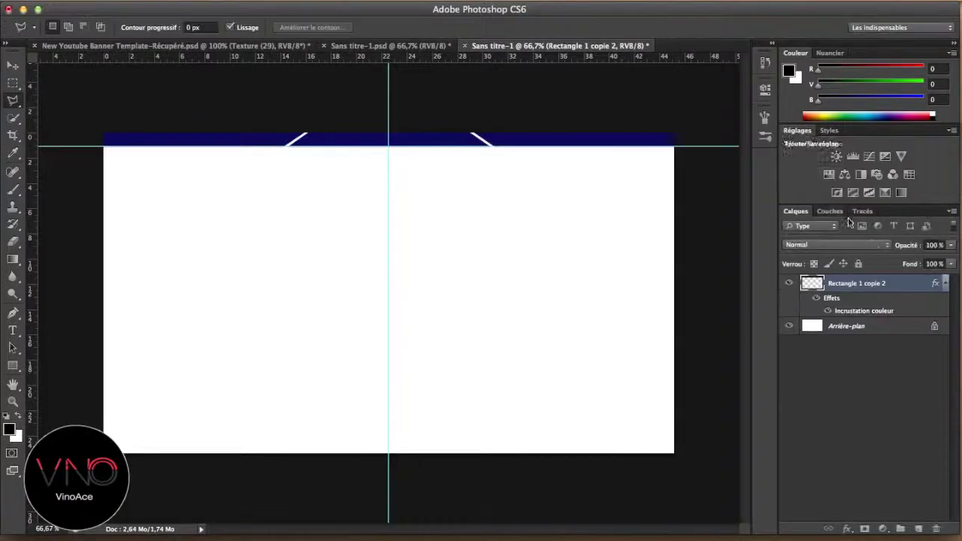
# Set the opacity of the bar layer's colour overlay to 64%
pyautogui.doubleClick(907, 288)
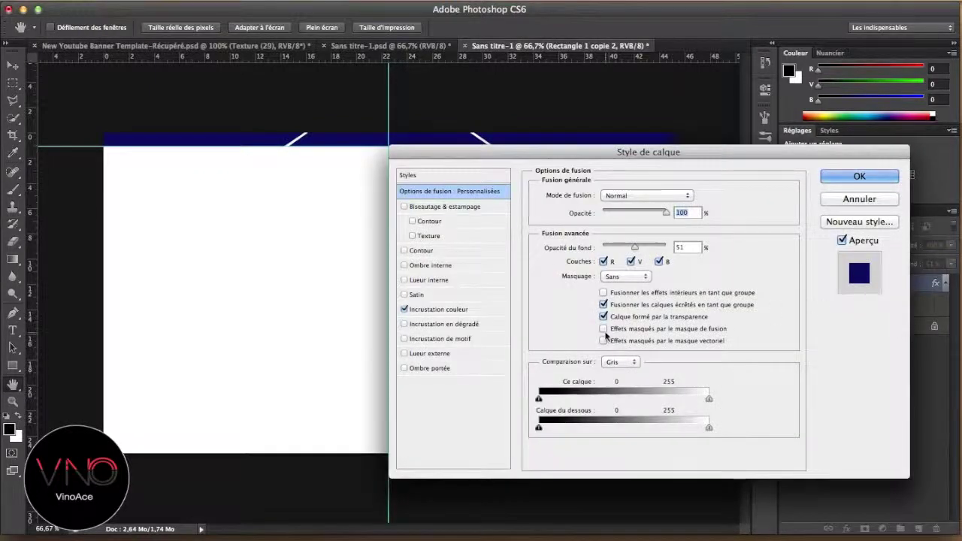
pyautogui.click(437, 310)
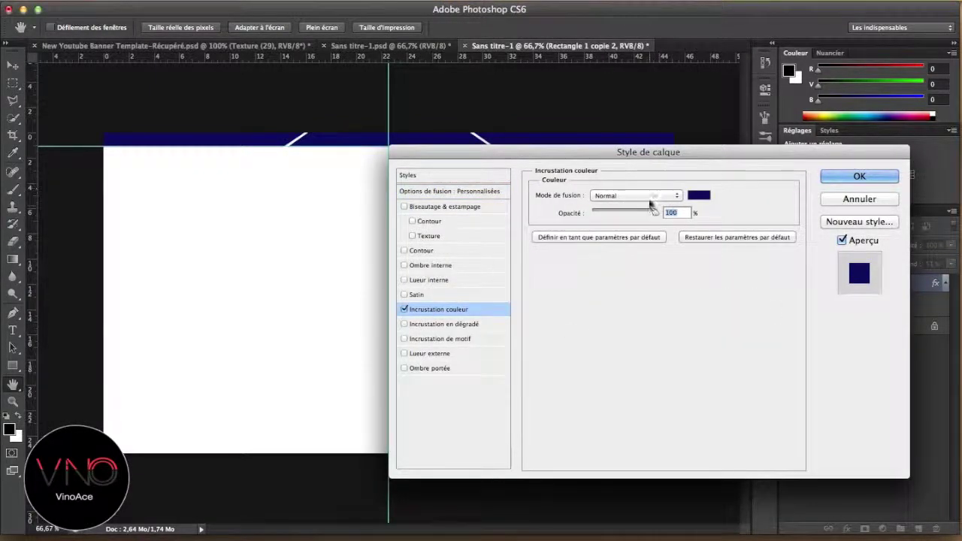
pyautogui.moveTo(648, 216)
pyautogui.mouseDown()
pyautogui.moveTo(620, 211)
pyautogui.moveTo(631, 213)
pyautogui.mouseUp()
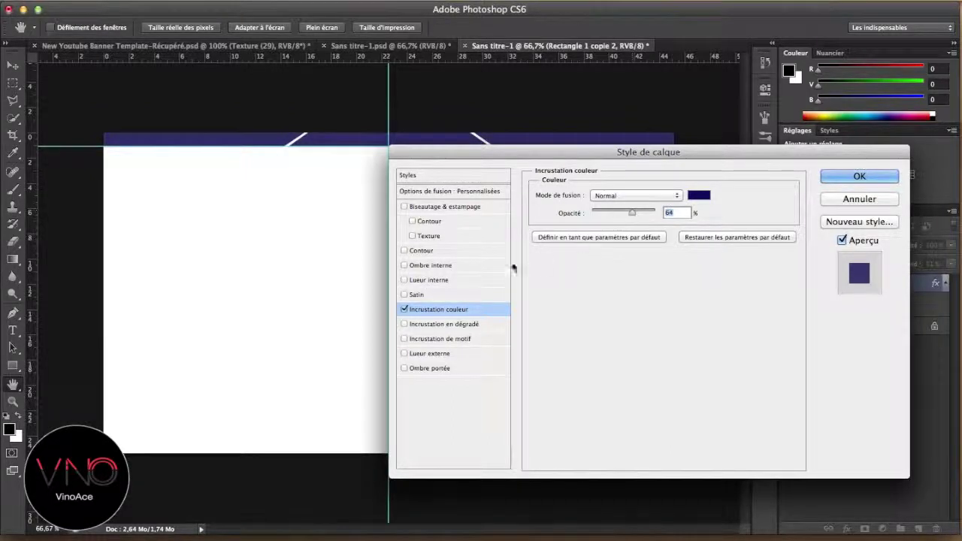
# Add a white outside stroke of 1 px at 100% opacity to the bar layer, and apply the layer style
pyautogui.click(422, 251)
pyautogui.click(575, 292)
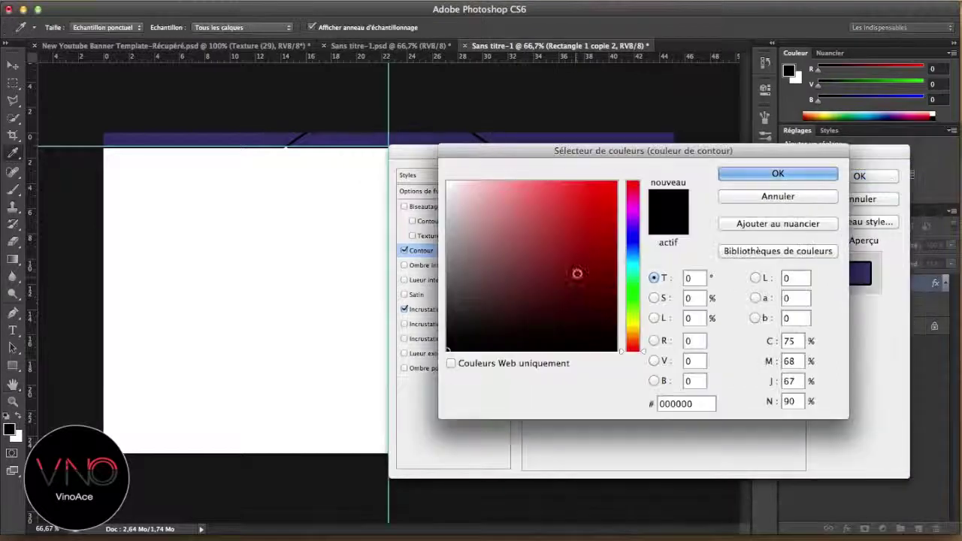
pyautogui.click(448, 183)
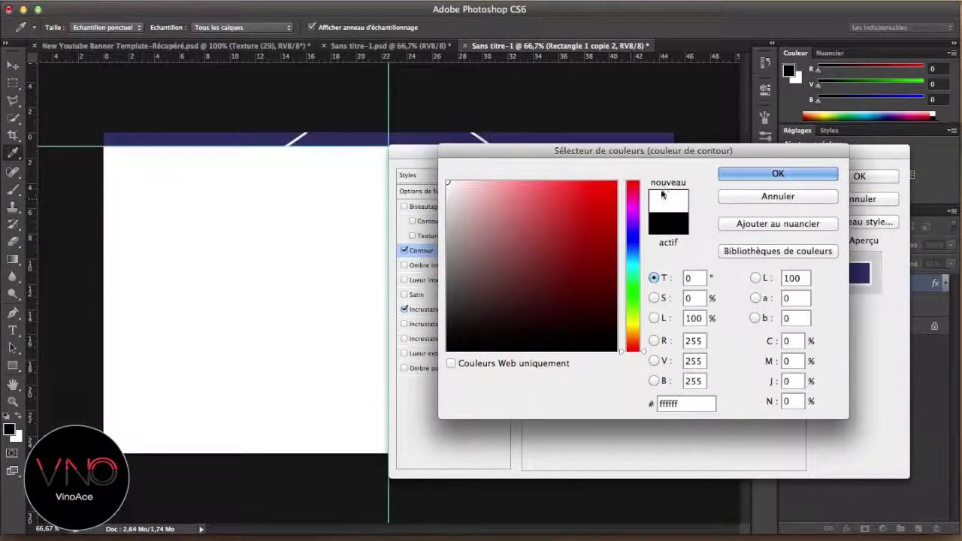
pyautogui.click(747, 172)
pyautogui.doubleClick(686, 195)
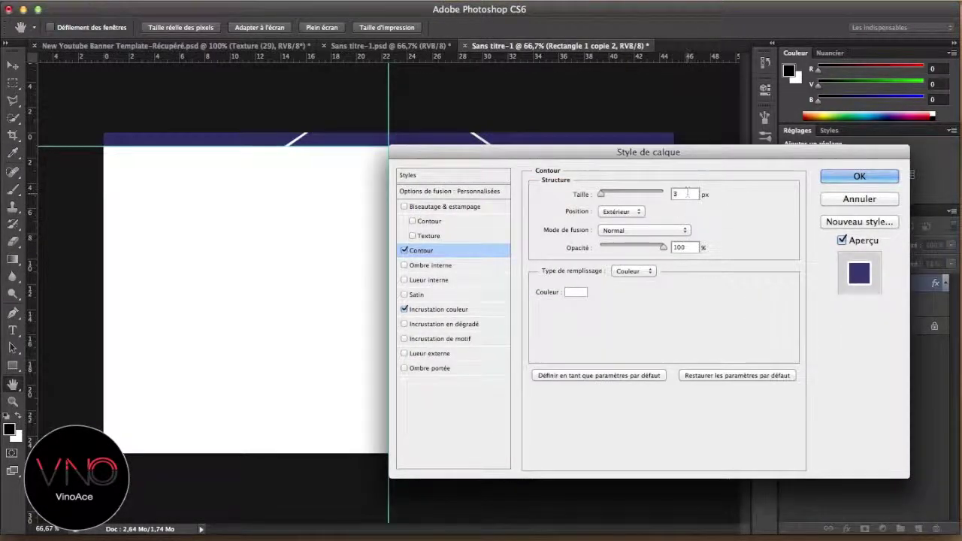
pyautogui.write('1')
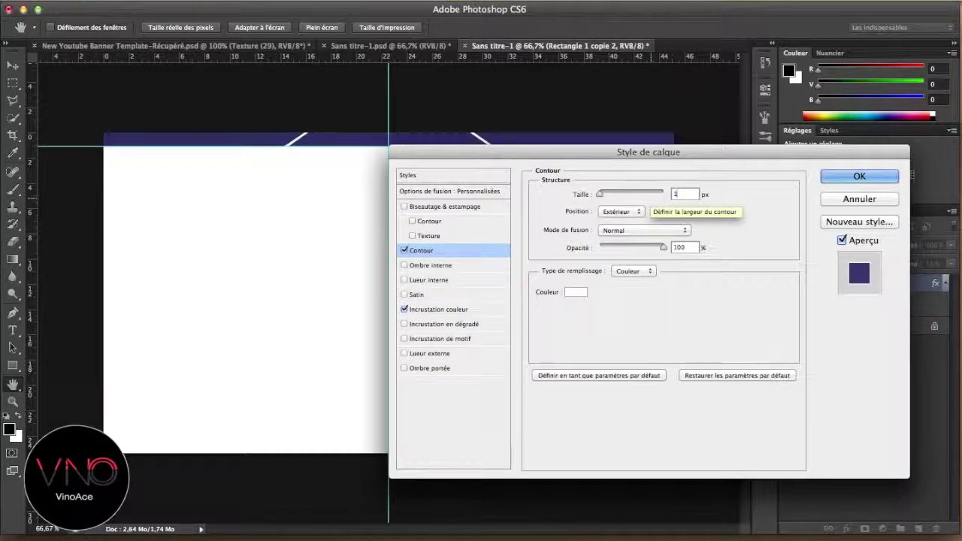
pyautogui.click(846, 176)
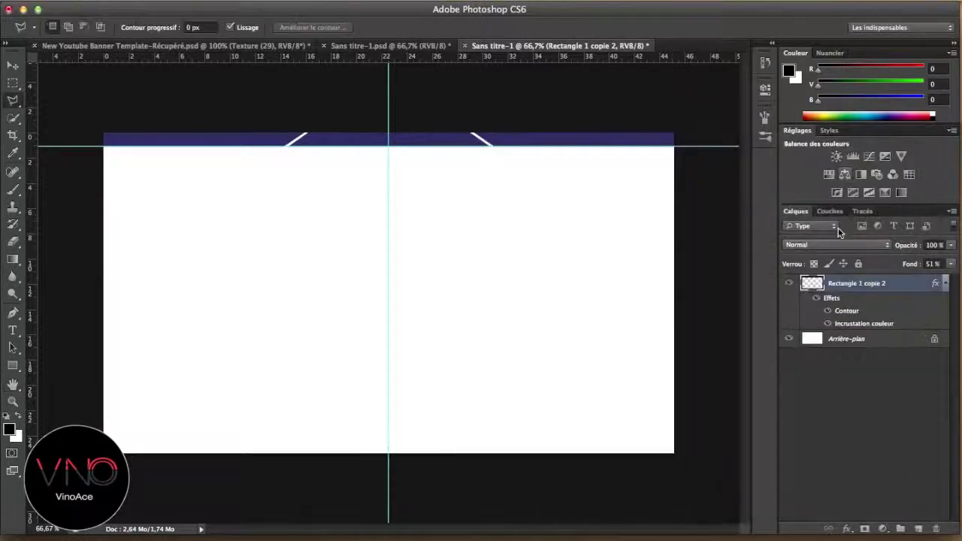
# Convert the locked background into a regular layer and enable a linear black-to-white gradient overlay at 90° on it
pyautogui.doubleClick(890, 338)
pyautogui.click(640, 237)
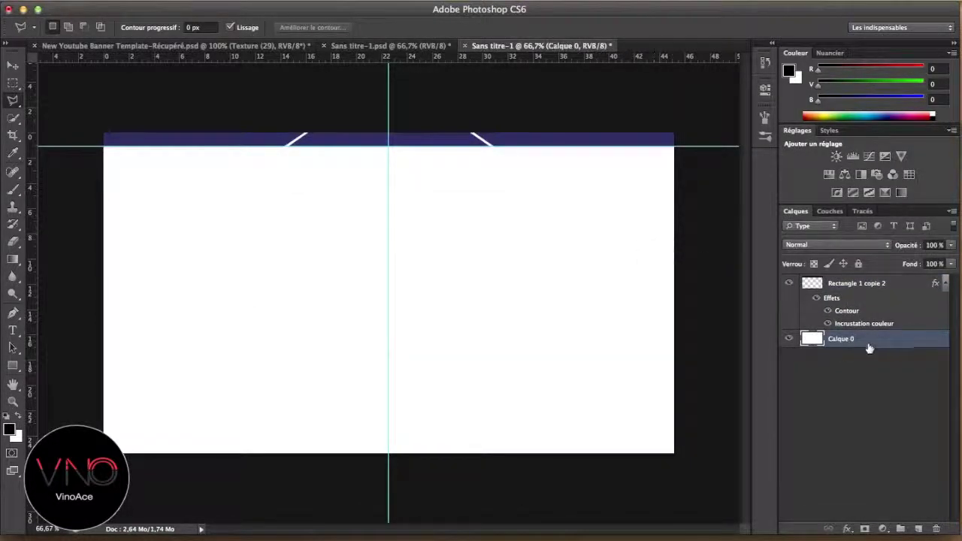
pyautogui.doubleClick(878, 346)
pyautogui.click(450, 325)
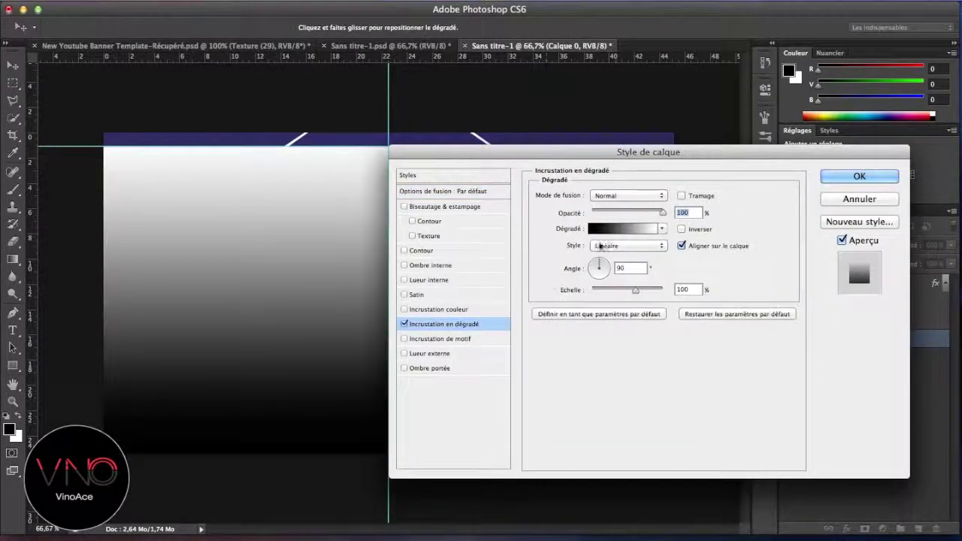
# Add a dark grey colour overlay (#2d2d2d) to the former background layer, and apply the layer style
pyautogui.click(441, 310)
pyautogui.click(698, 195)
pyautogui.click(451, 349)
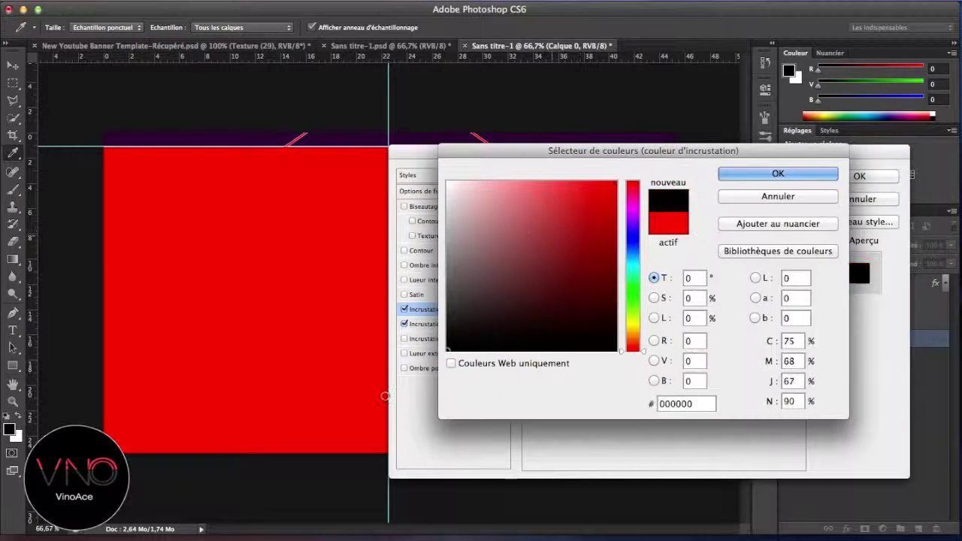
pyautogui.click(448, 321)
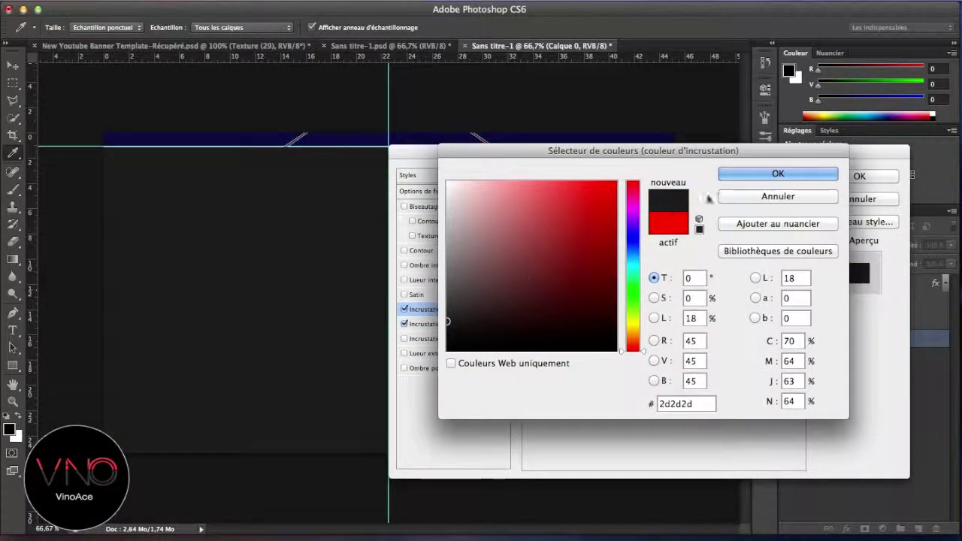
pyautogui.click(776, 175)
pyautogui.click(859, 176)
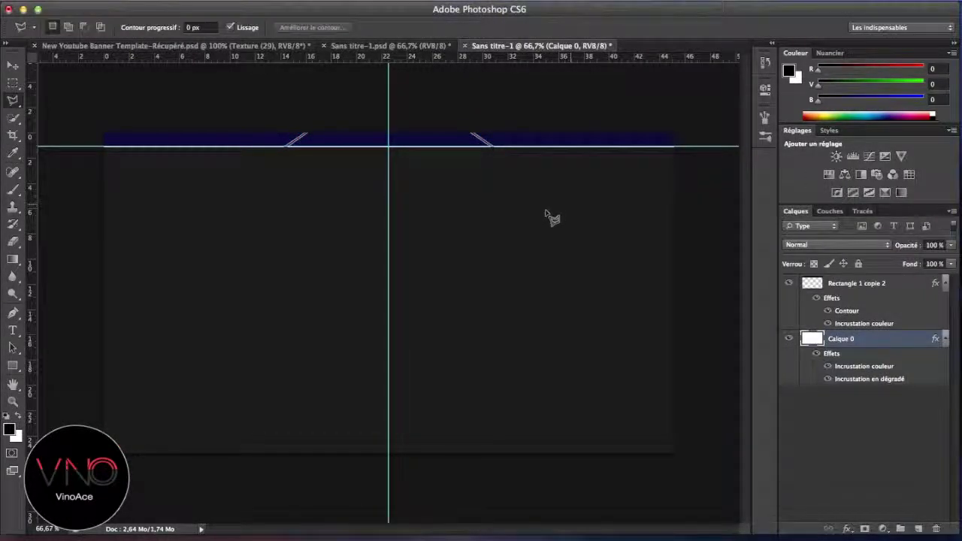
# Move the horizontal guide from the bar's lower edge to above the canvas, and inspect the bar's outline and diagonal strips up close
pyautogui.press('v')
pyautogui.moveTo(504, 146); pyautogui.dragTo(511, 72)
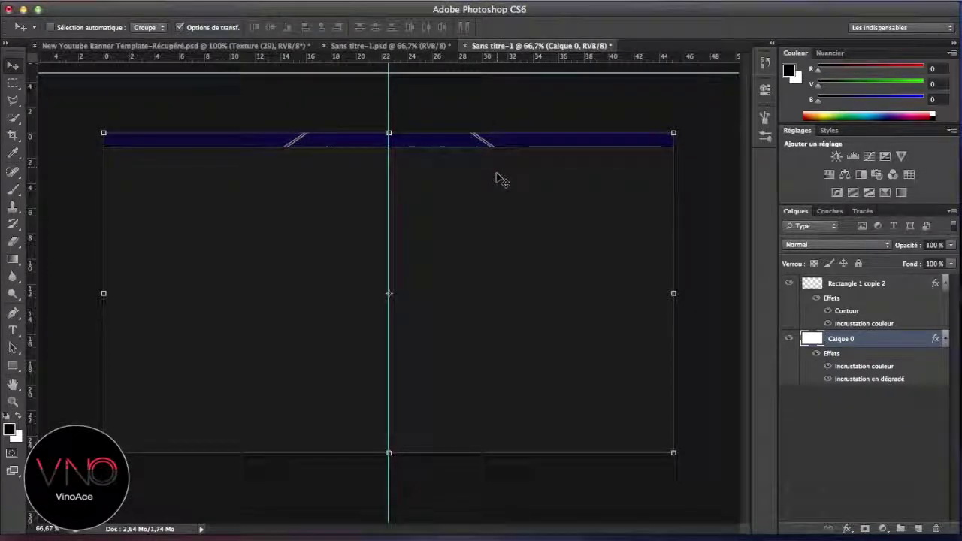
pyautogui.press('super+plus')
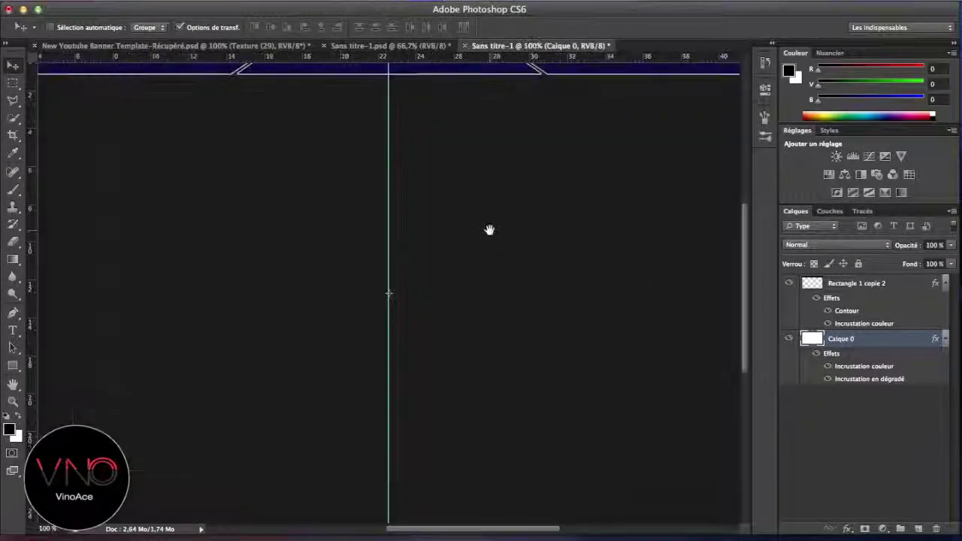
pyautogui.scroll(5, 489, 348)
pyautogui.press('super+plus')
pyautogui.press('space')
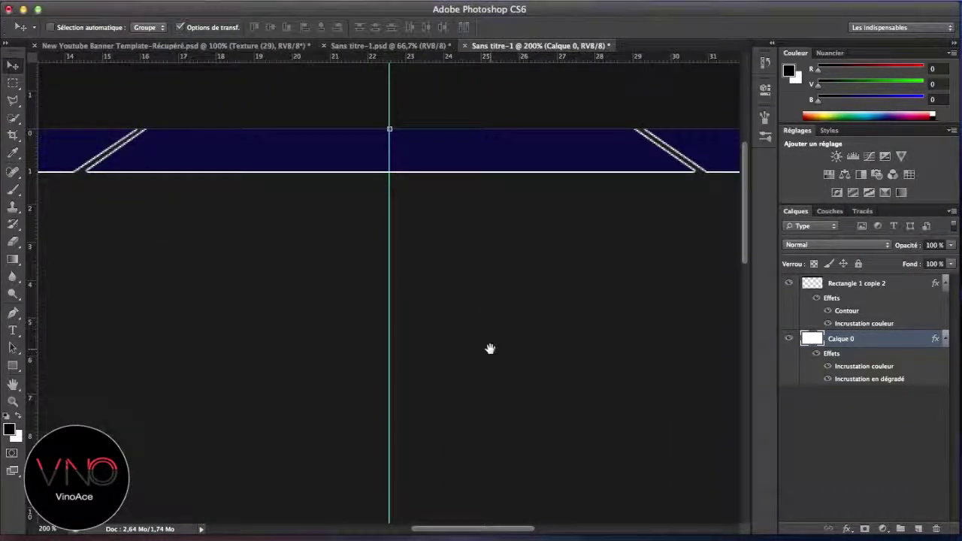
pyautogui.moveTo(489, 348); pyautogui.dragTo(516, 368)
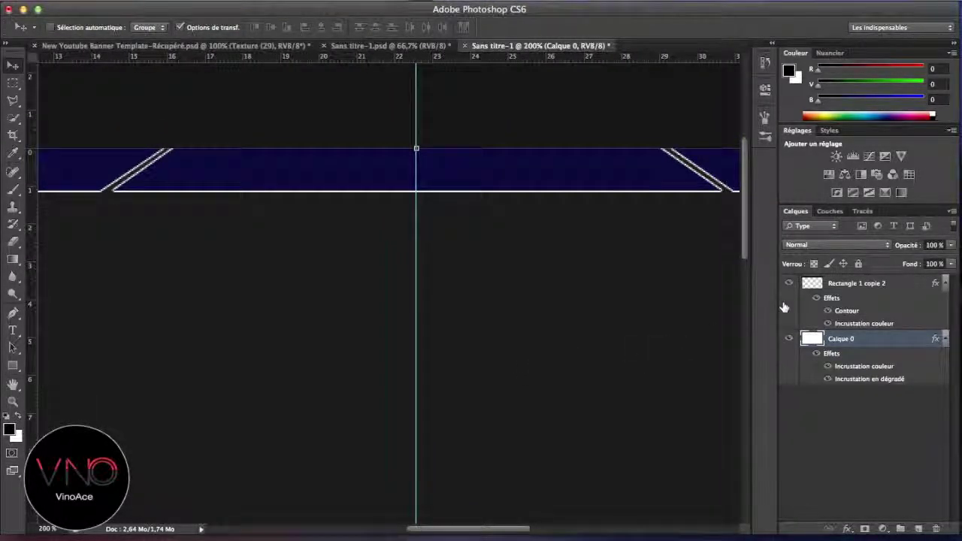
pyautogui.press('super+minus')
pyautogui.press('super+minus')
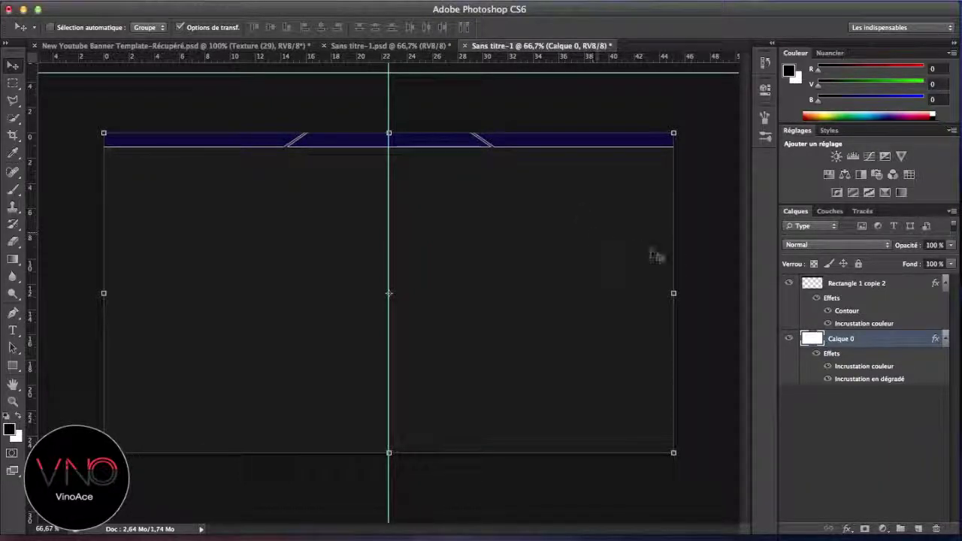
# Set the opacity of the Rectangle 1 copie 2 layer's colour overlay to 39%, and apply the layer style
pyautogui.click(883, 287)
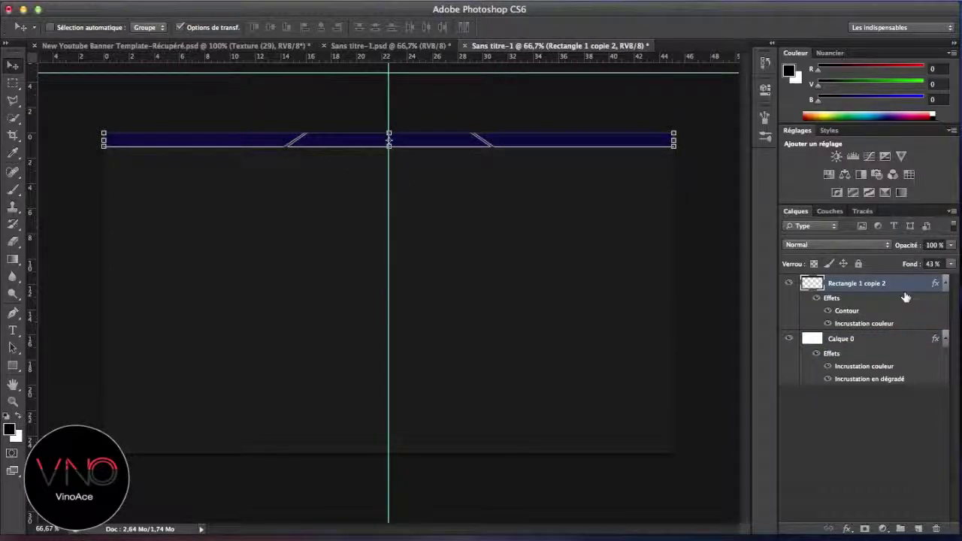
pyautogui.doubleClick(907, 289)
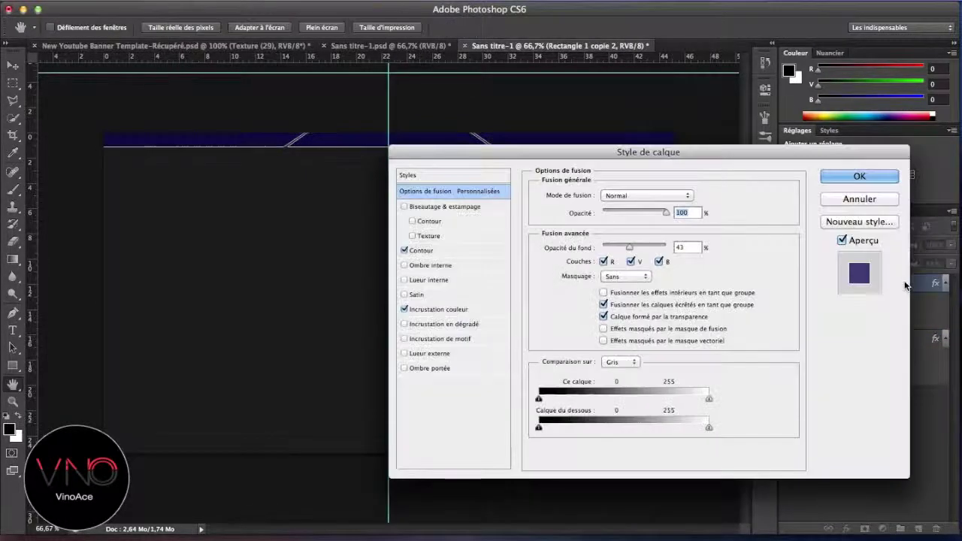
pyautogui.click(455, 312)
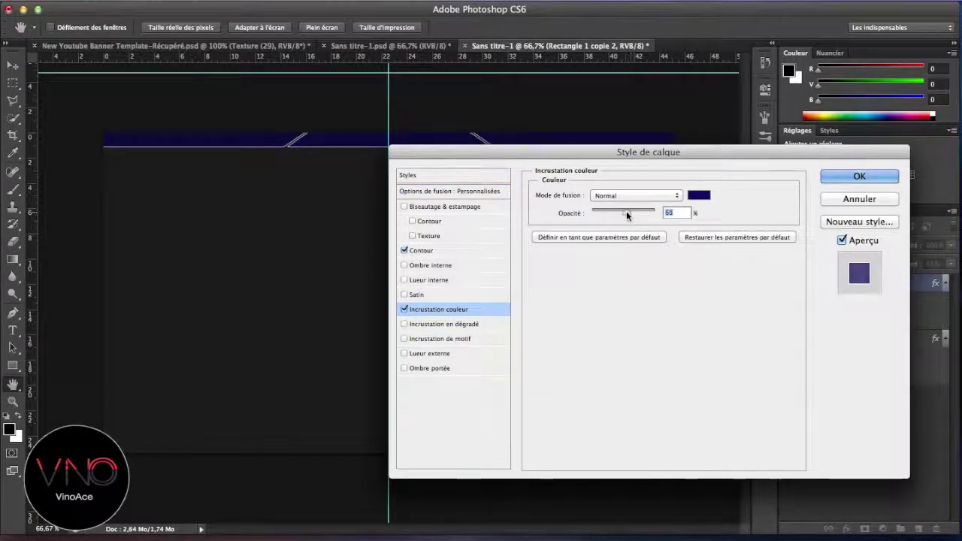
pyautogui.moveTo(626, 213)
pyautogui.mouseDown()
pyautogui.moveTo(607, 213)
pyautogui.moveTo(616, 208)
pyautogui.mouseUp()
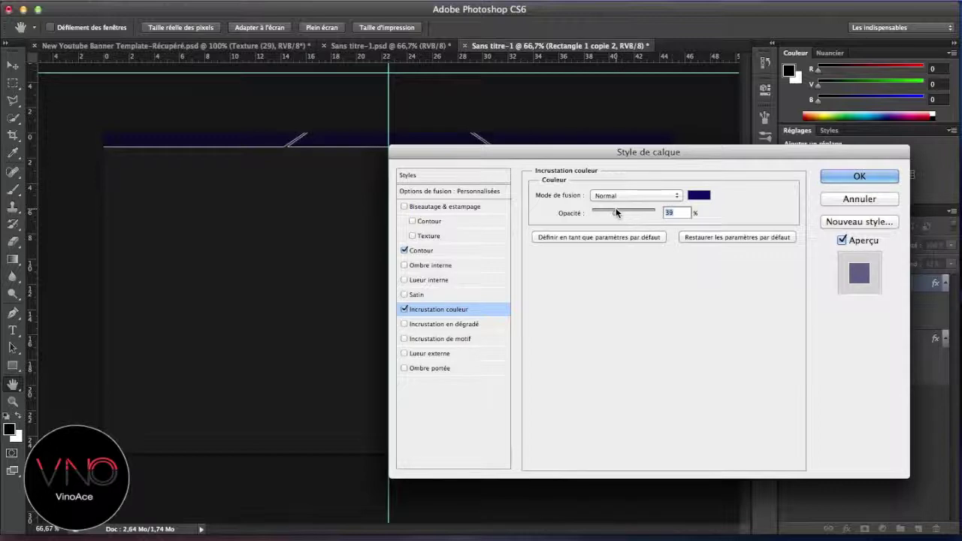
pyautogui.click(824, 178)
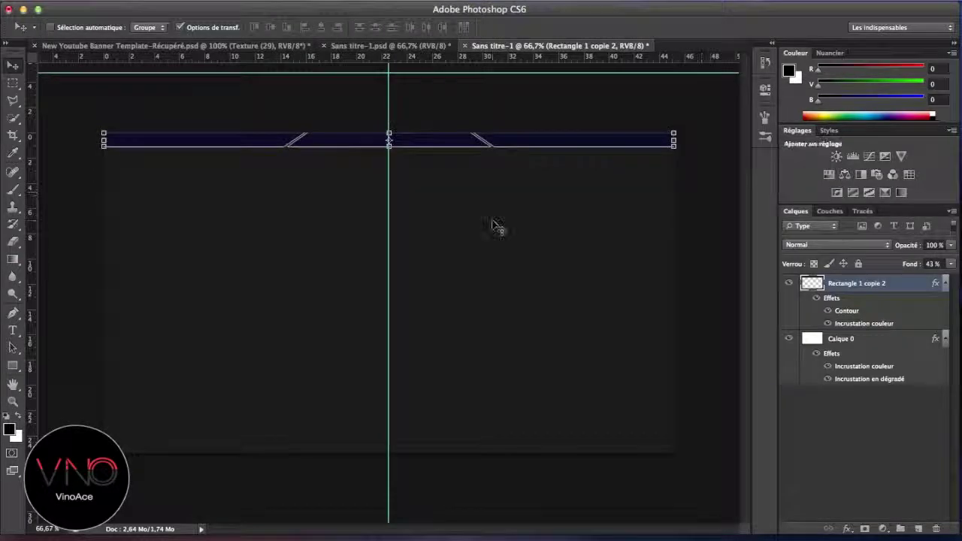
# Add the text "VinoAce" below the bar in white Helvetica Neue Light
pyautogui.press('super+plus')
pyautogui.moveTo(493, 225); pyautogui.dragTo(492, 360)
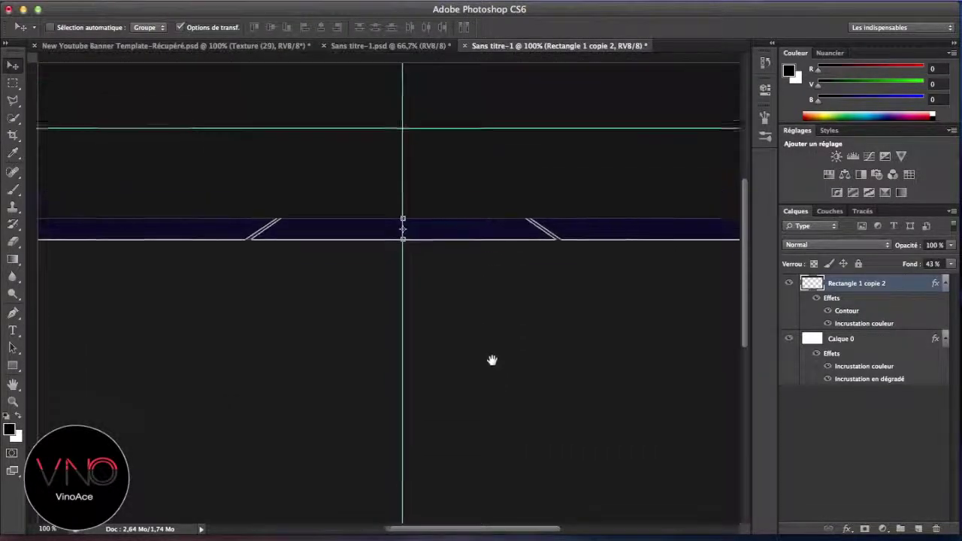
pyautogui.press('super+plus')
pyautogui.press('super+r')
pyautogui.moveTo(488, 321); pyautogui.dragTo(481, 284)
pyautogui.press('t')
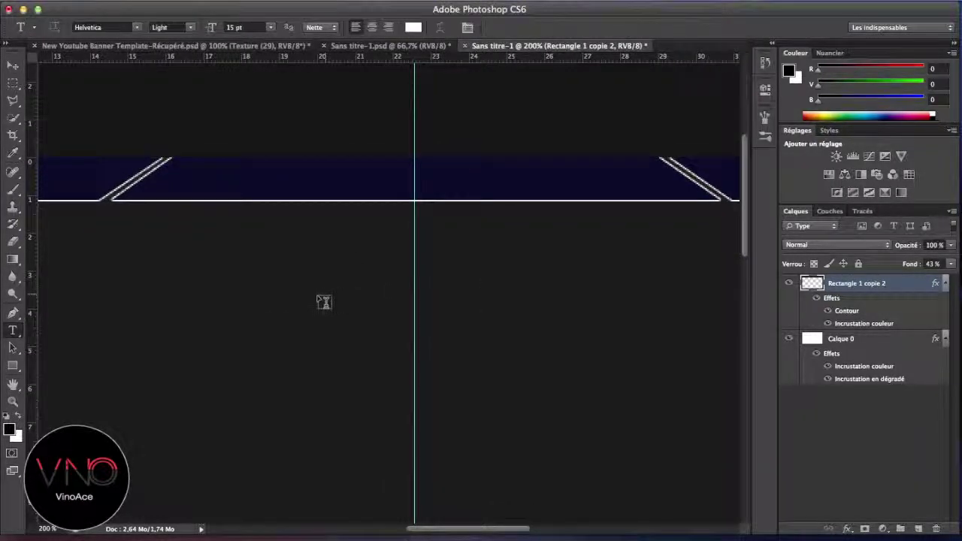
pyautogui.click(293, 332)
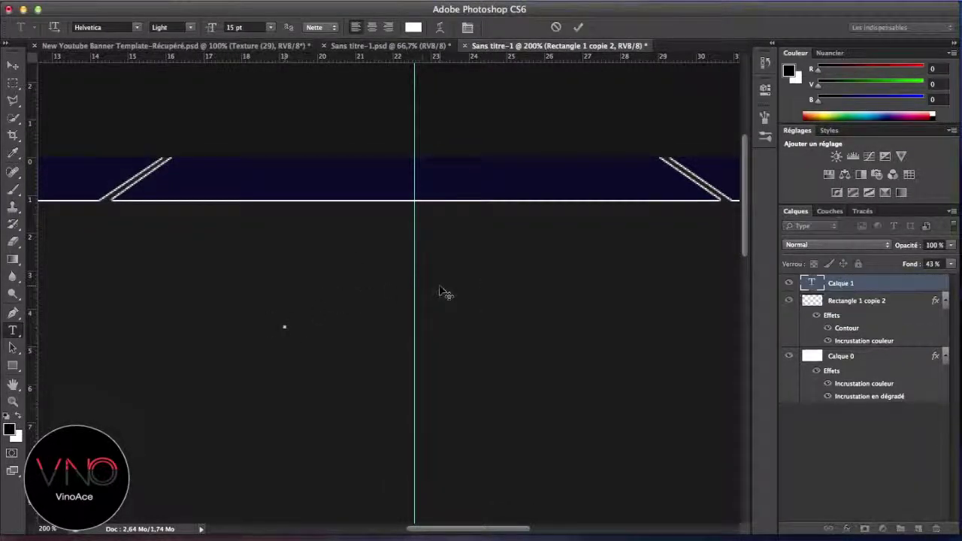
pyautogui.click(117, 27)
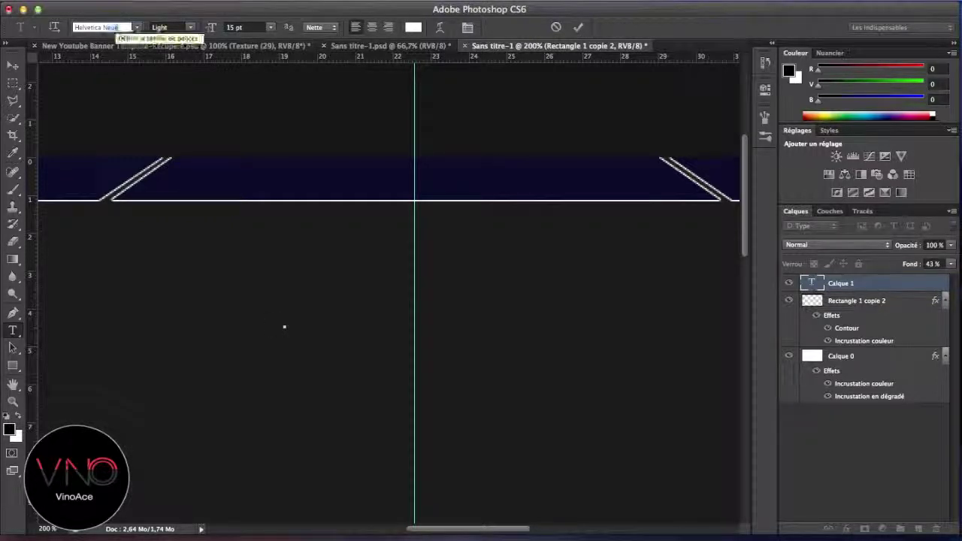
pyautogui.press('Return')
pyautogui.click(186, 28)
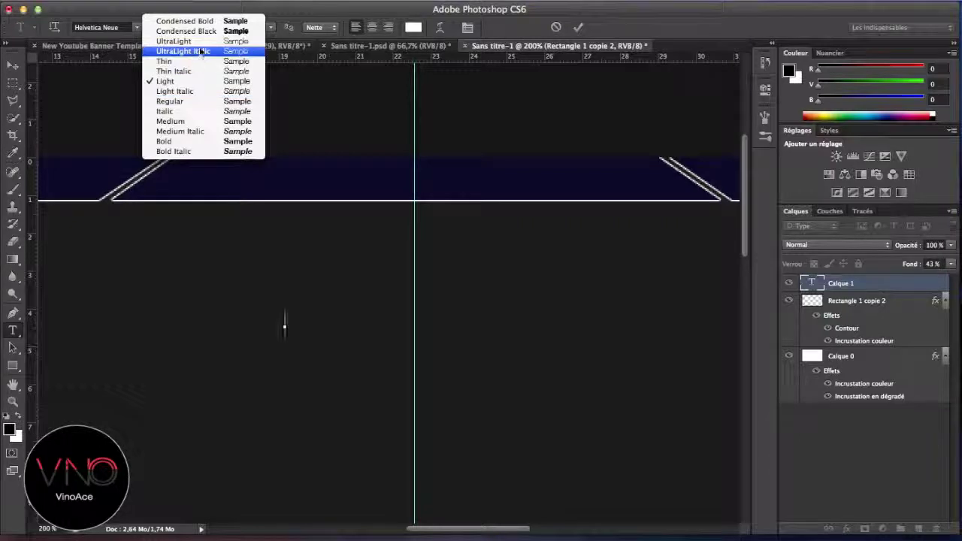
pyautogui.click(192, 81)
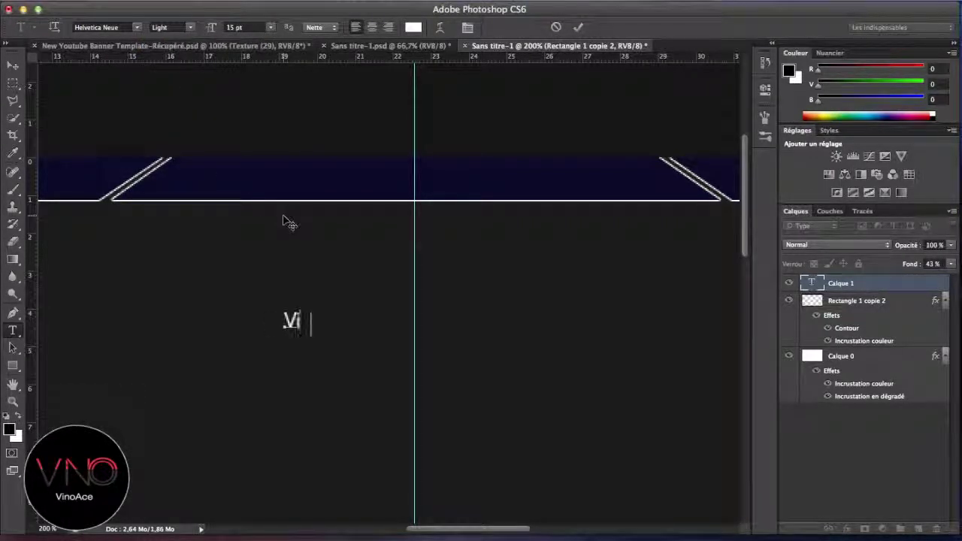
pyautogui.write('ce')
# Set the VinoAce text size to 20 pt and move it into the middle of the blue bar
pyautogui.press('super+a')
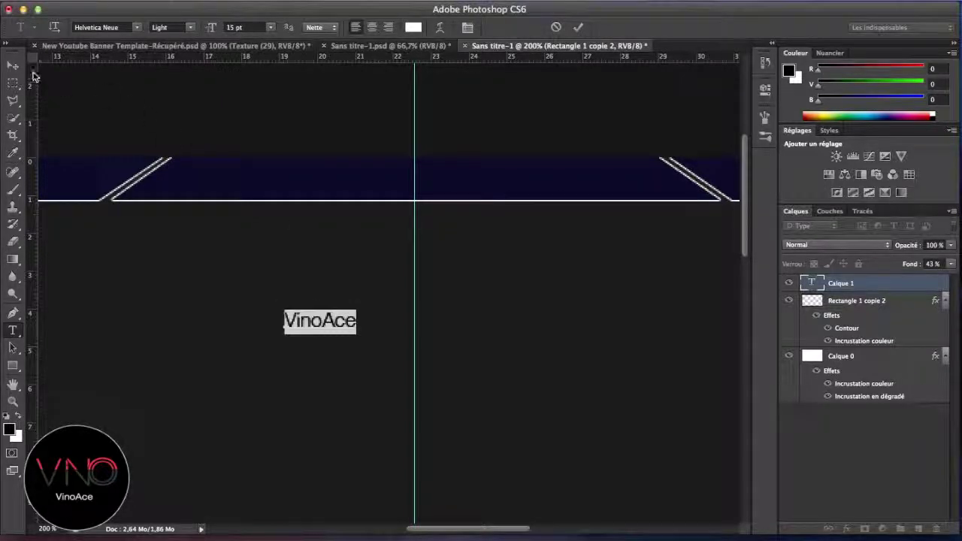
pyautogui.moveTo(207, 33)
pyautogui.mouseDown()
pyautogui.moveTo(223, 32)
pyautogui.moveTo(212, 33)
pyautogui.mouseUp()
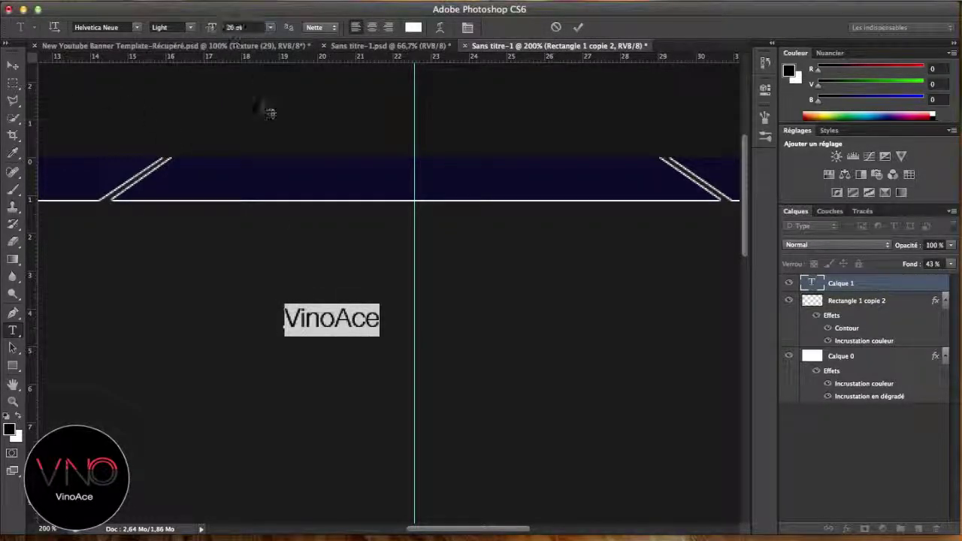
pyautogui.click(12, 67)
pyautogui.moveTo(359, 319); pyautogui.dragTo(426, 181)
# Increase the VinoAce text size in the bar to 25 pt
pyautogui.press('t')
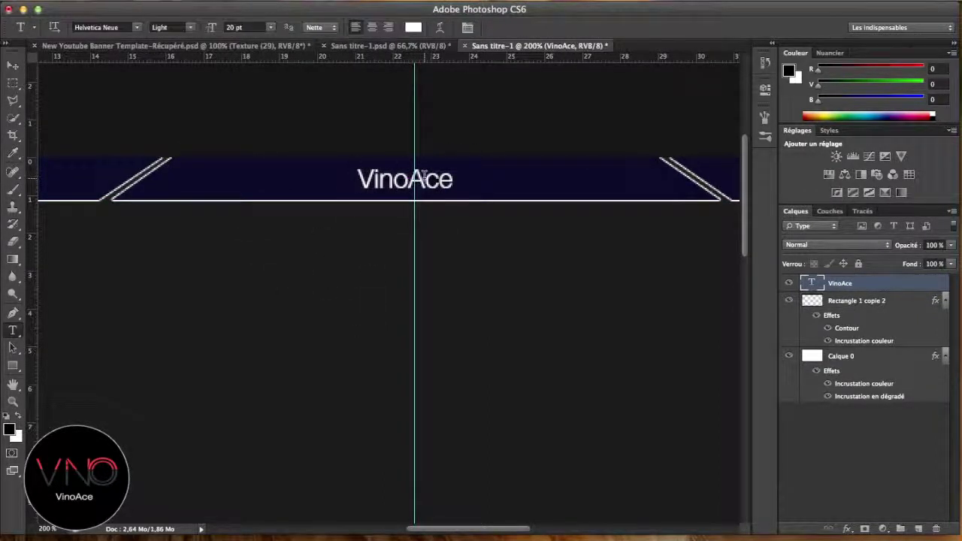
pyautogui.doubleClick(426, 180)
pyautogui.moveTo(214, 35)
pyautogui.mouseDown()
pyautogui.moveTo(225, 35)
pyautogui.moveTo(217, 34)
pyautogui.mouseUp()
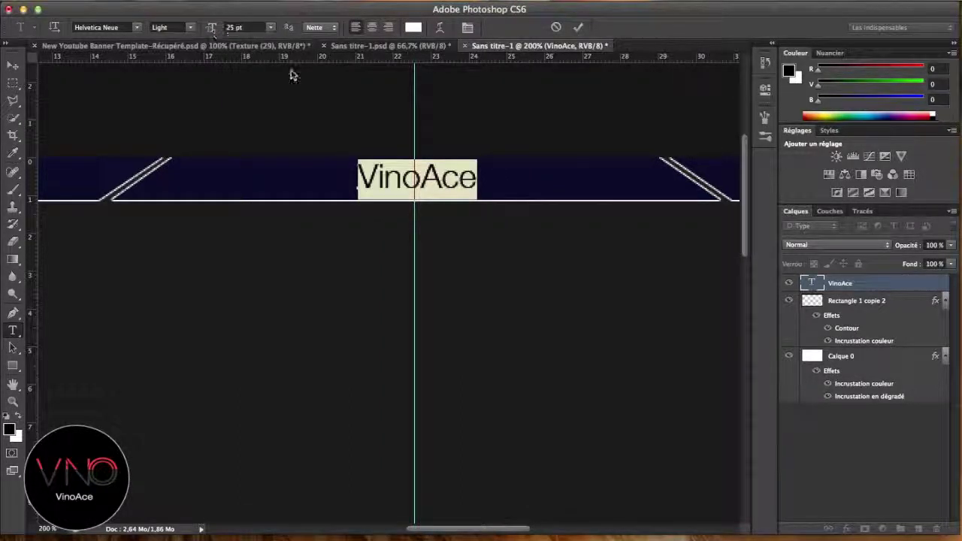
pyautogui.click(480, 179)
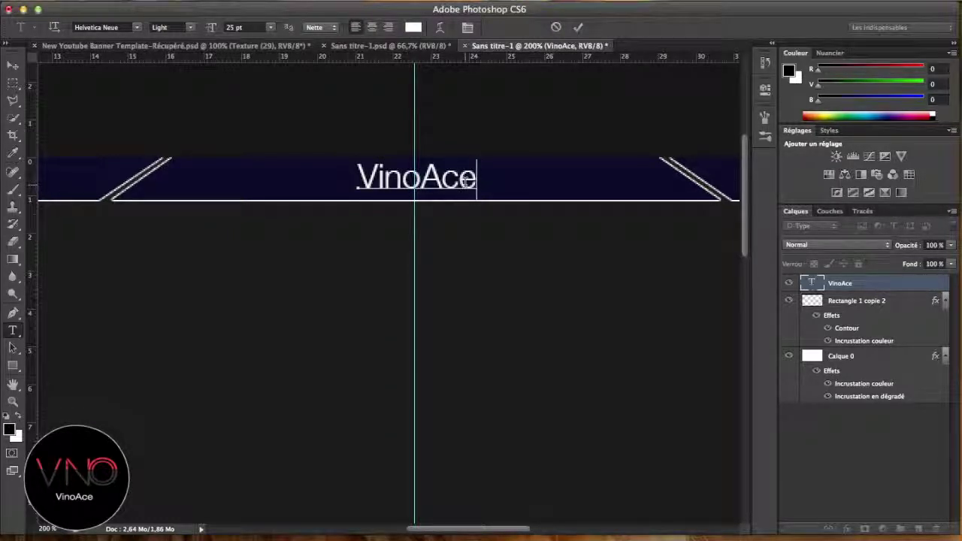
# Colour only the letters "Ace" in the bar title red (#ff4545) and commit the text
pyautogui.press('super')
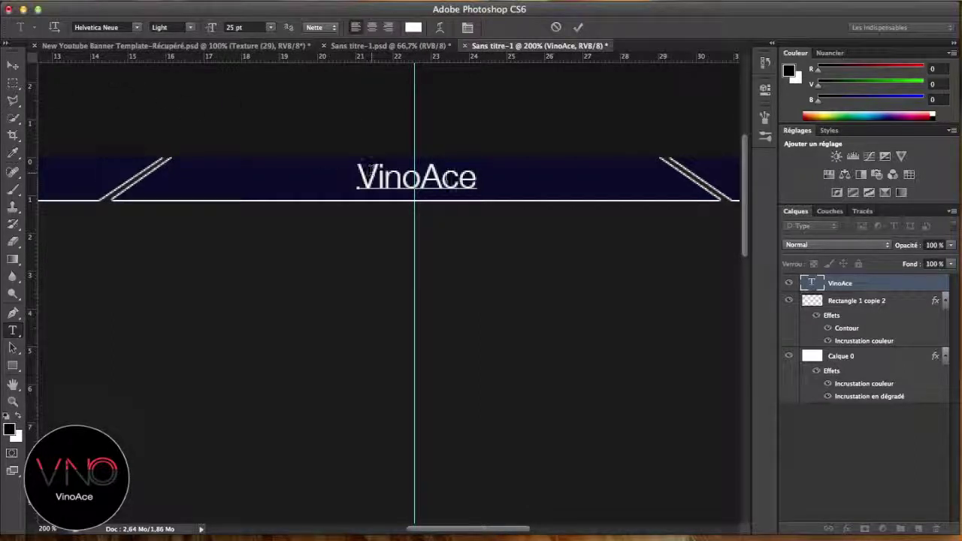
pyautogui.moveTo(418, 180); pyautogui.dragTo(505, 181)
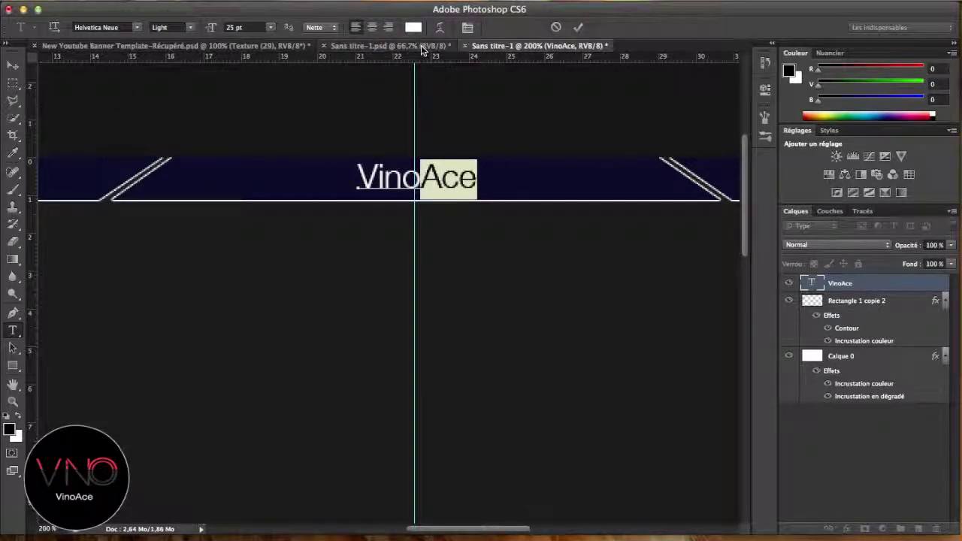
pyautogui.click(413, 27)
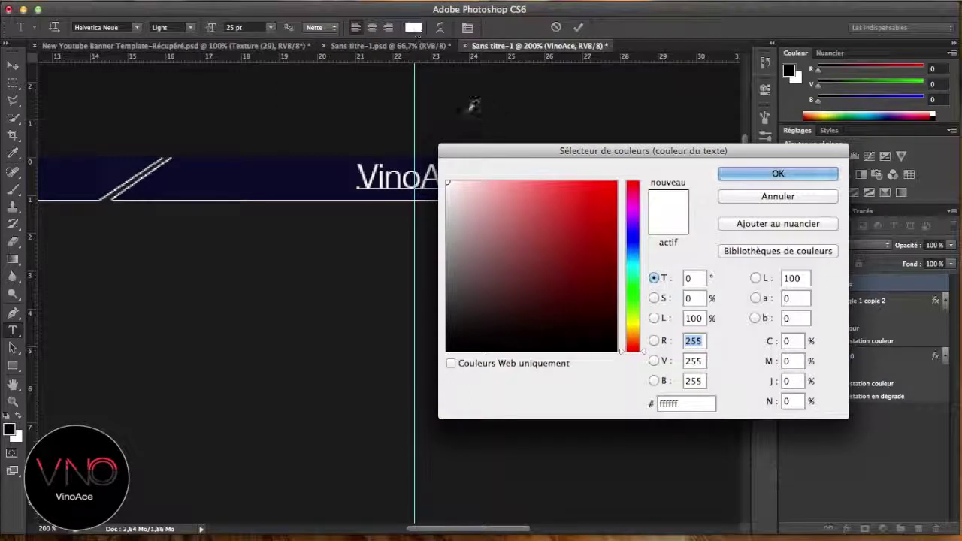
pyautogui.moveTo(496, 183); pyautogui.dragTo(570, 152)
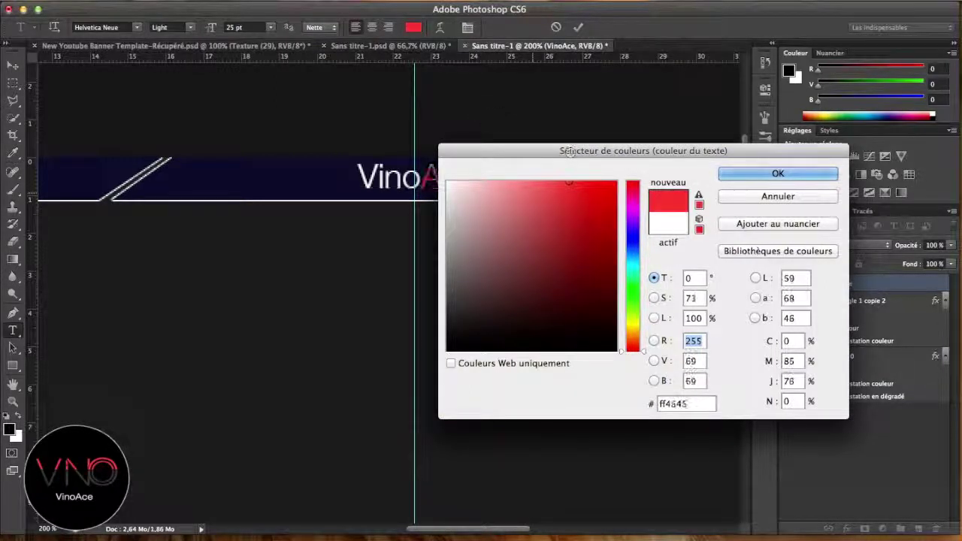
pyautogui.click(722, 172)
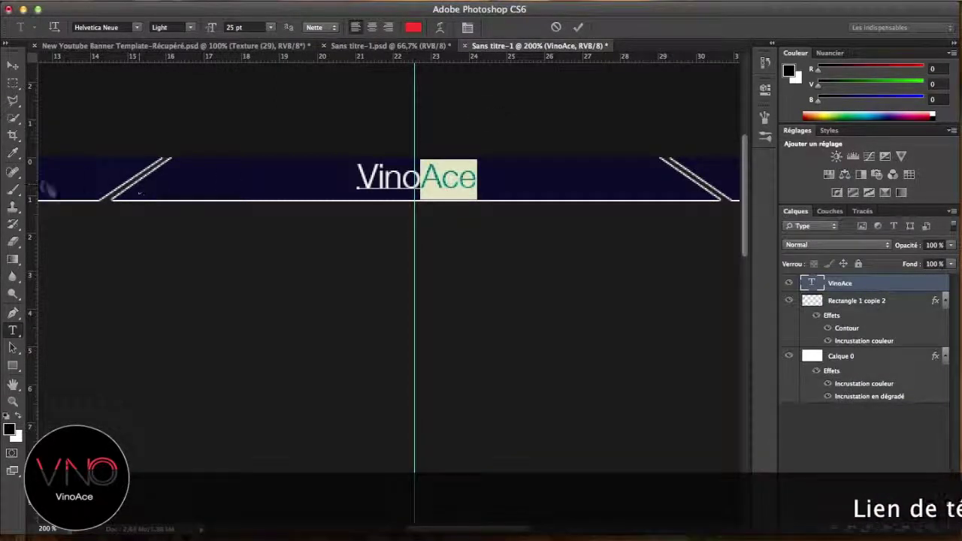
pyautogui.click(13, 189)
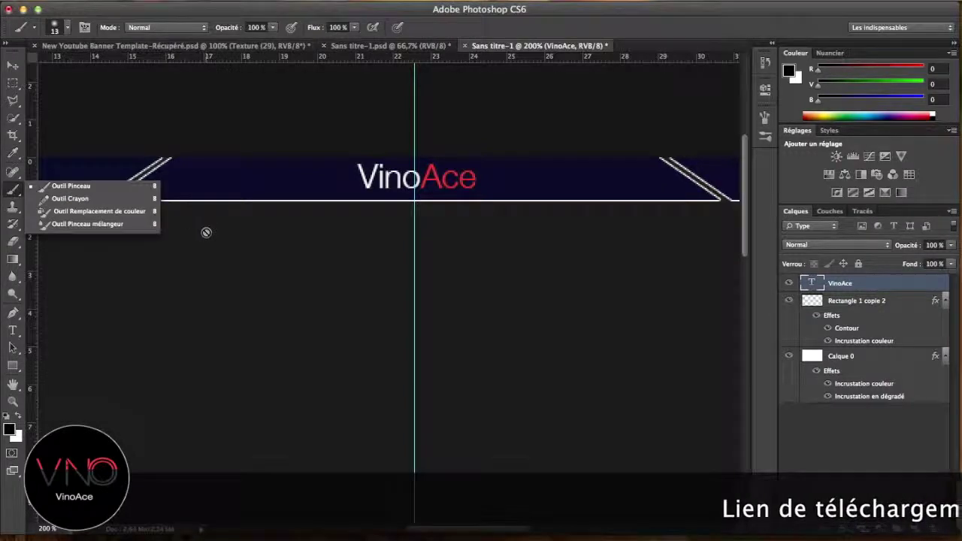
# Start placing an external image file in the overlay document
pyautogui.press('super+minus')
pyautogui.press('super+minus')
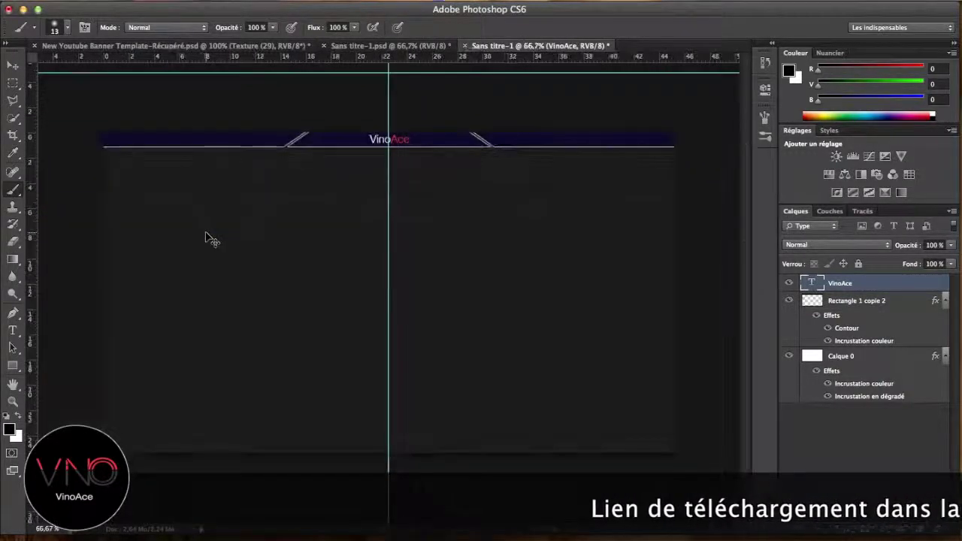
pyautogui.press('super+plus')
pyautogui.moveTo(291, 201); pyautogui.dragTo(362, 259)
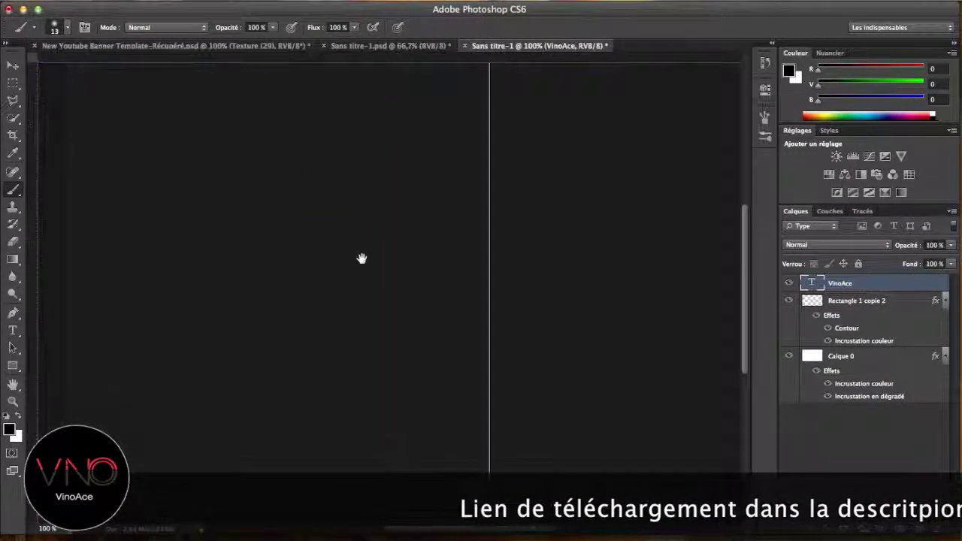
pyautogui.moveTo(330, 187); pyautogui.dragTo(541, 314)
pyautogui.press('super+plus')
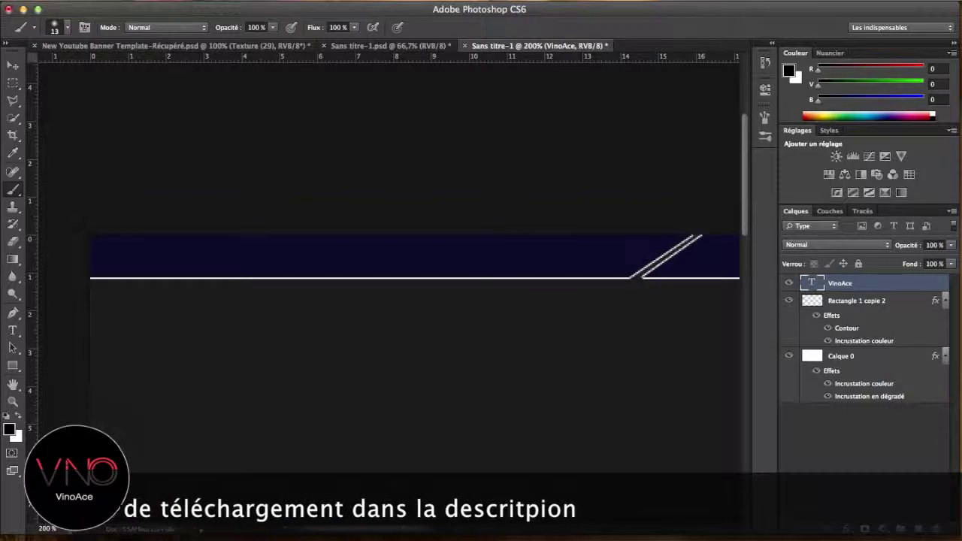
pyautogui.click(113, 1)
pyautogui.click(171, 211)
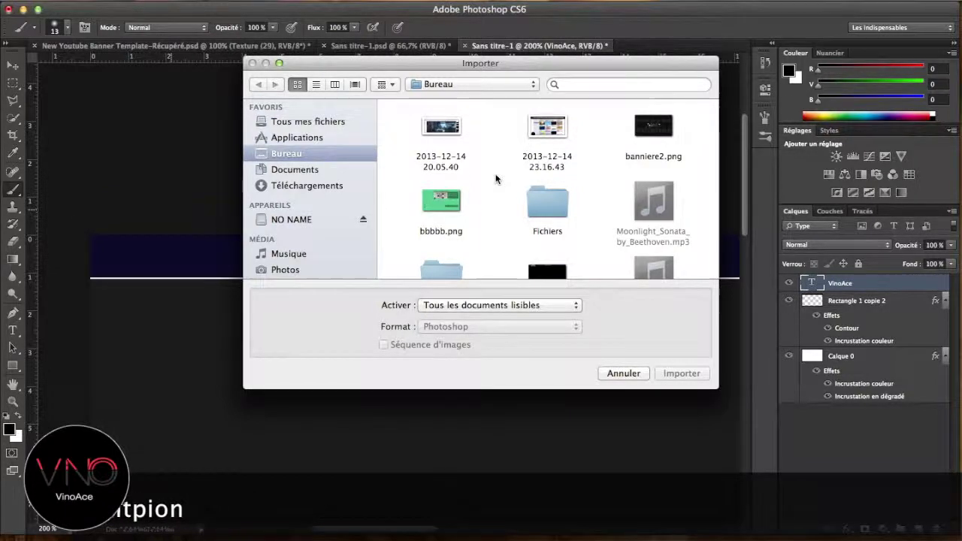
# Browse the desktop files for the import and open the GFX folder inside Fichiers
pyautogui.scroll(-5, 496, 179)
pyautogui.scroll(4, 496, 178)
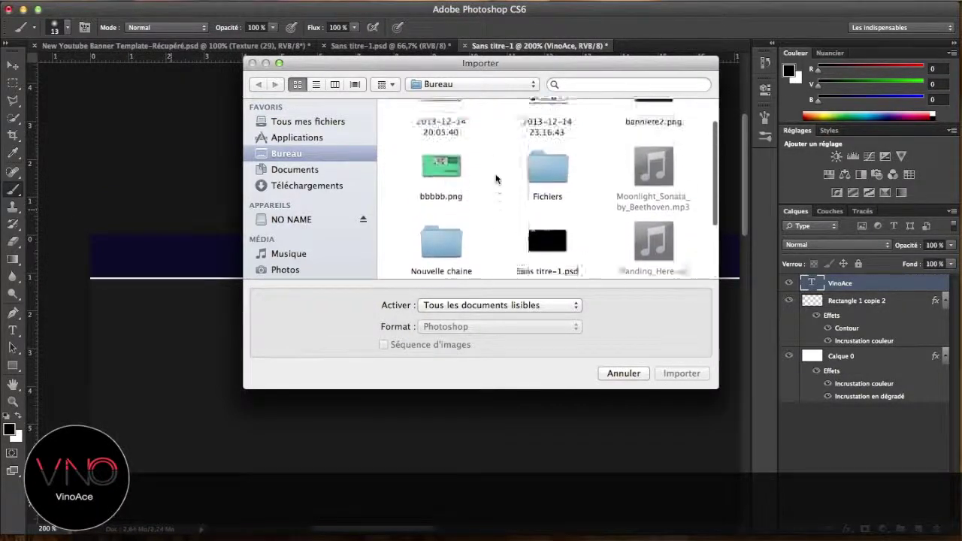
pyautogui.scroll(1, 498, 178)
pyautogui.scroll(-3, 506, 193)
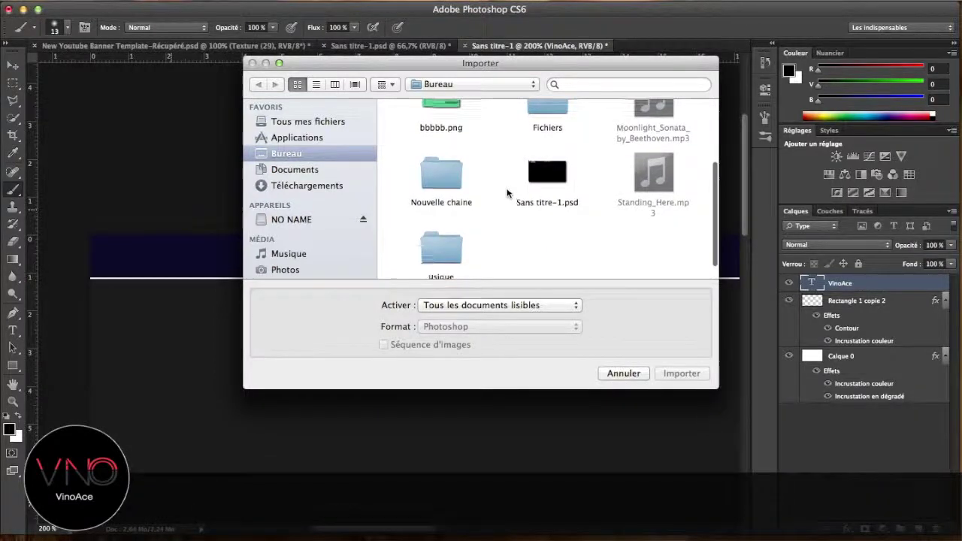
pyautogui.scroll(2, 507, 194)
pyautogui.scroll(3, 506, 193)
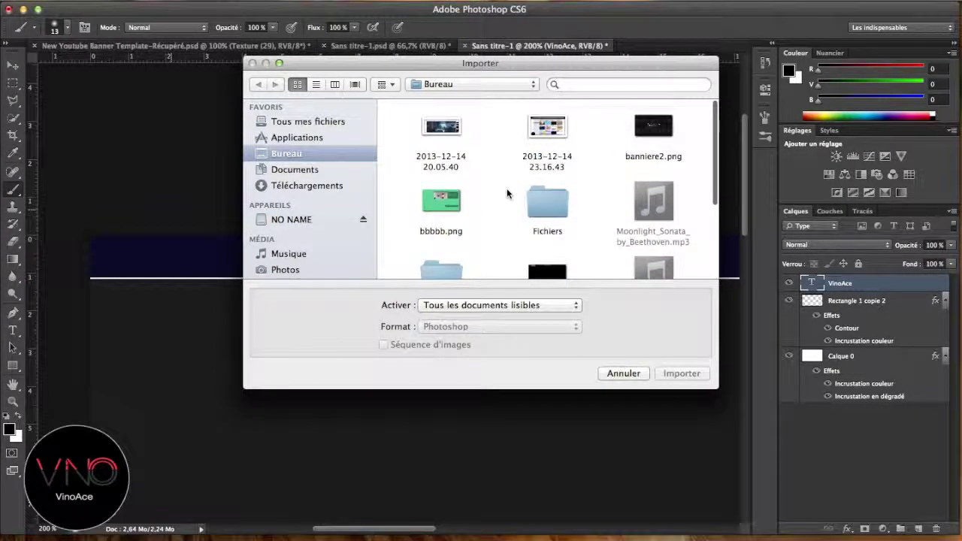
pyautogui.scroll(-3, 508, 193)
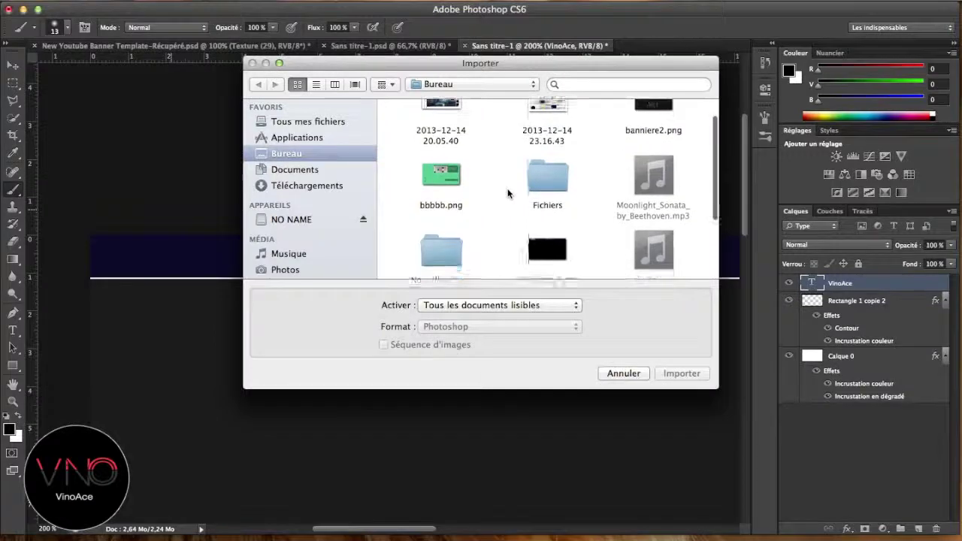
pyautogui.doubleClick(546, 154)
pyautogui.scroll(-2, 546, 153)
pyautogui.scroll(2, 548, 150)
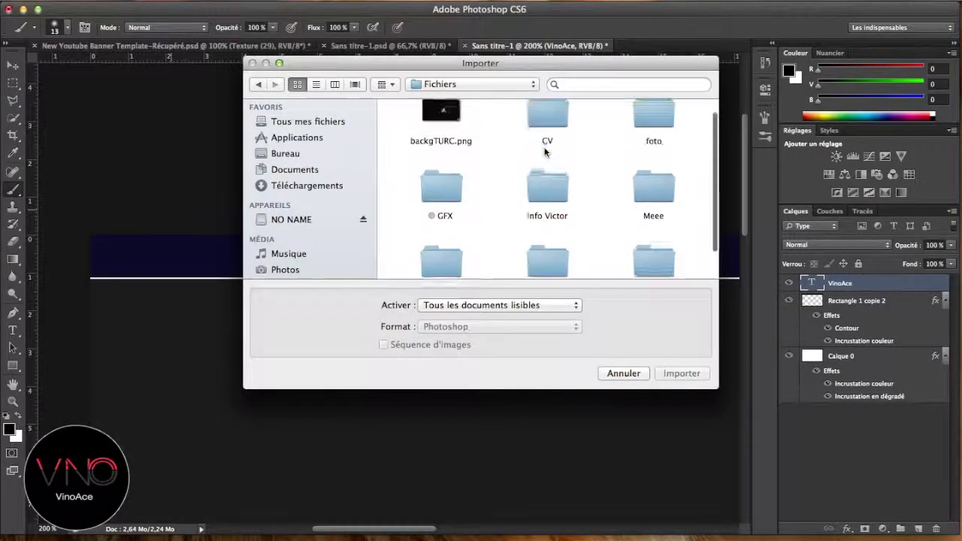
pyautogui.click(431, 205)
pyautogui.doubleClick(432, 206)
# Search the GFX folder for "logo" and open the Logos folder
pyautogui.scroll(-5, 548, 207)
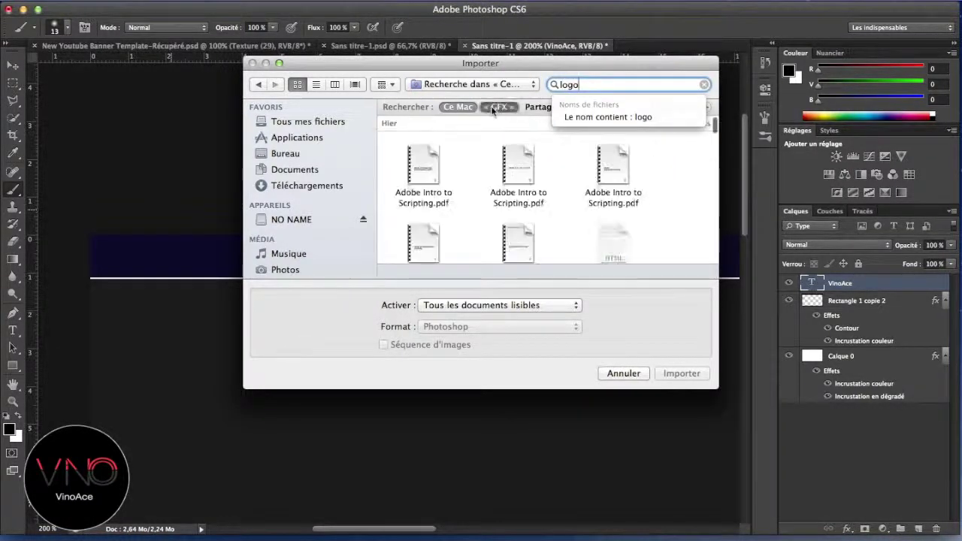
pyautogui.click(521, 166)
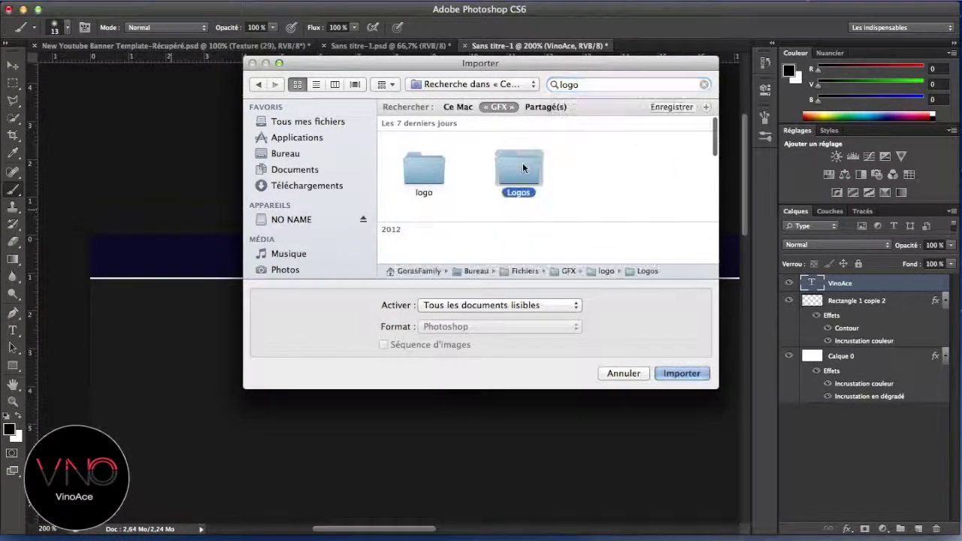
pyautogui.click(667, 373)
# Find TwitterBird.png in the Logos folder and place it in the document
pyautogui.scroll(4, 561, 208)
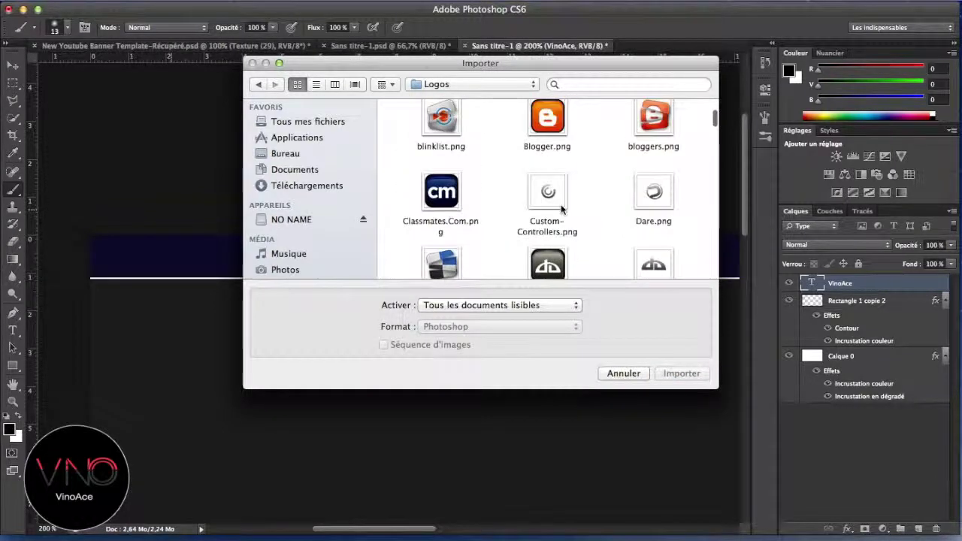
pyautogui.scroll(-15, 561, 209)
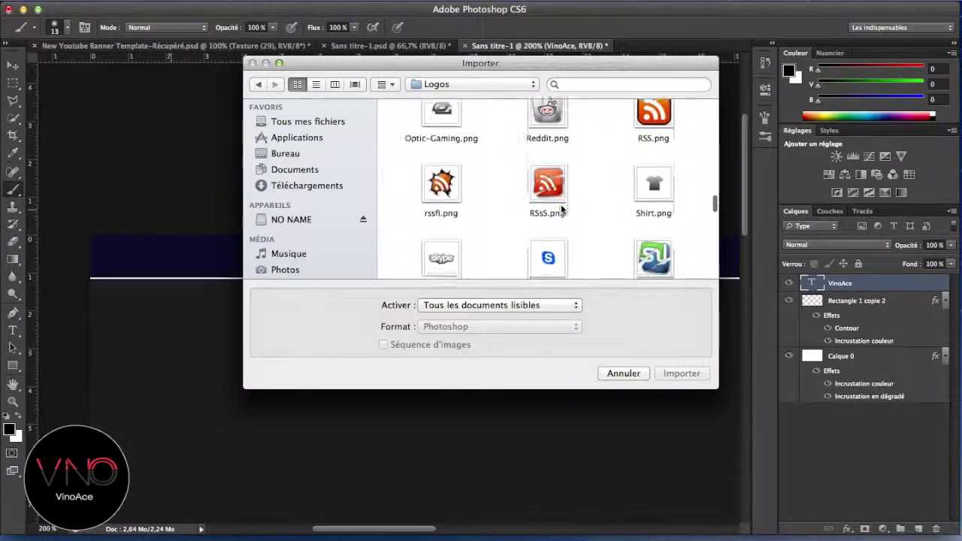
pyautogui.scroll(-5, 561, 209)
pyautogui.scroll(5, 562, 209)
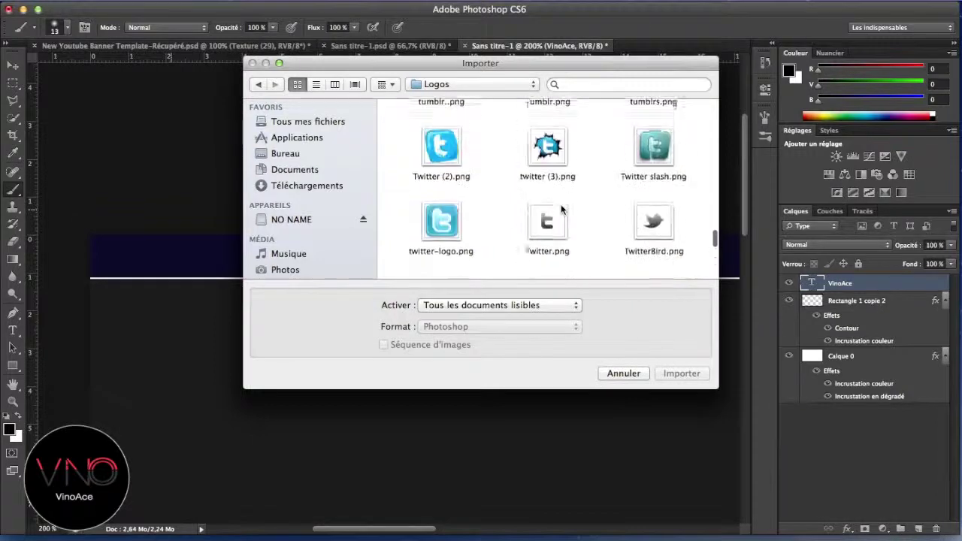
pyautogui.click(655, 248)
pyautogui.click(671, 374)
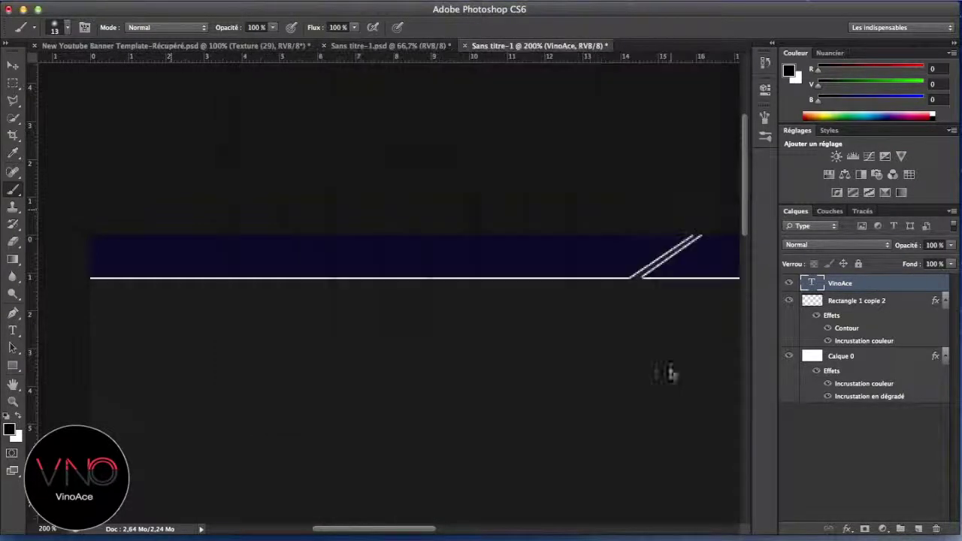
# Scale the placed TwitterBird logo down to about 39% and commit its import
pyautogui.moveTo(542, 145); pyautogui.dragTo(328, 336)
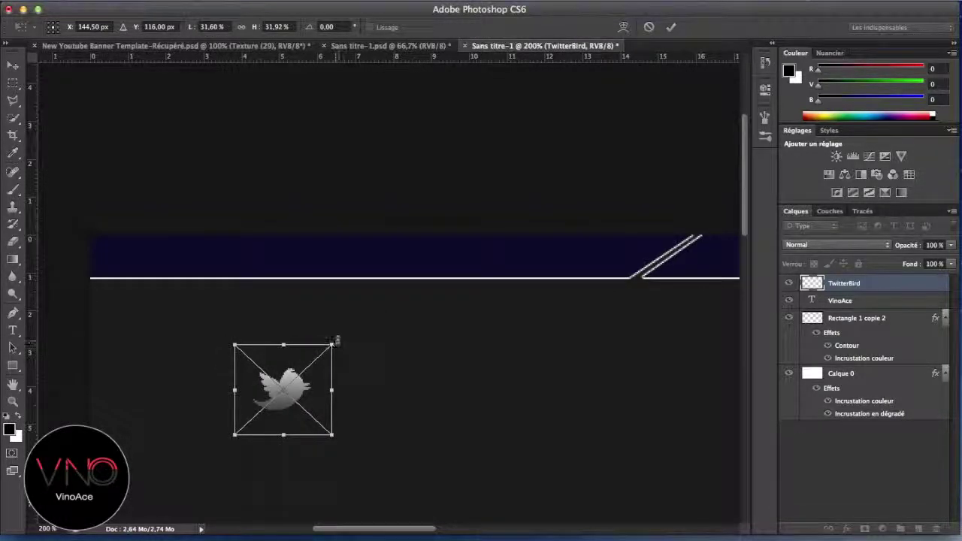
pyautogui.moveTo(333, 342); pyautogui.dragTo(354, 323)
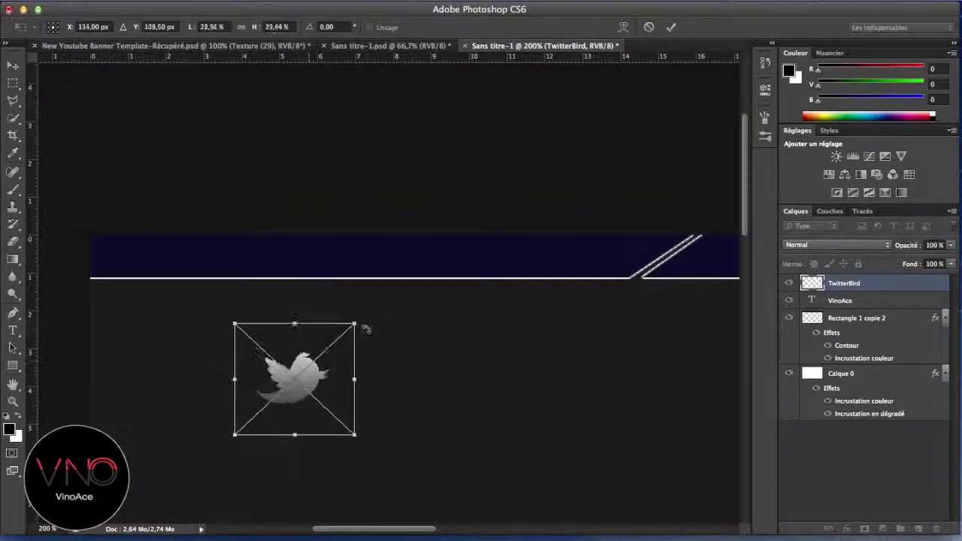
pyautogui.click(14, 63)
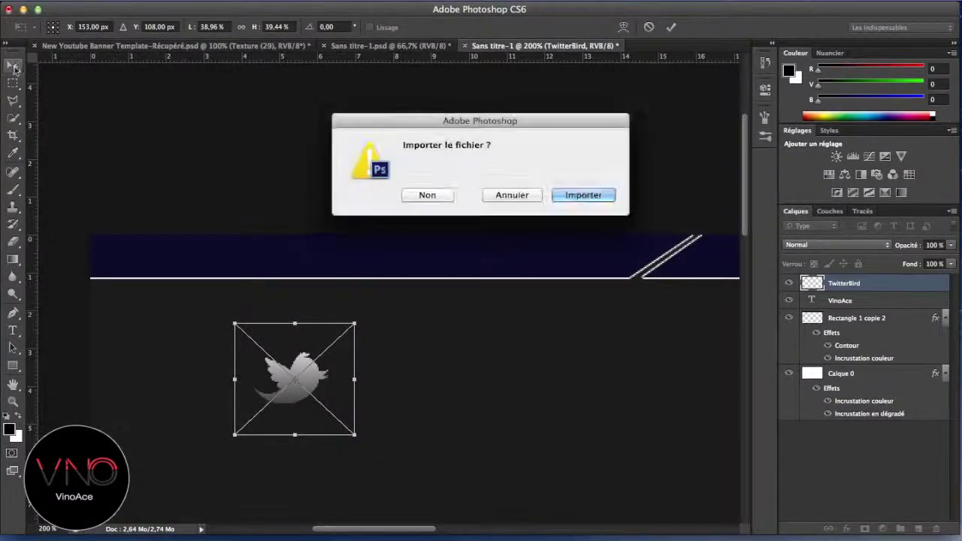
pyautogui.click(569, 193)
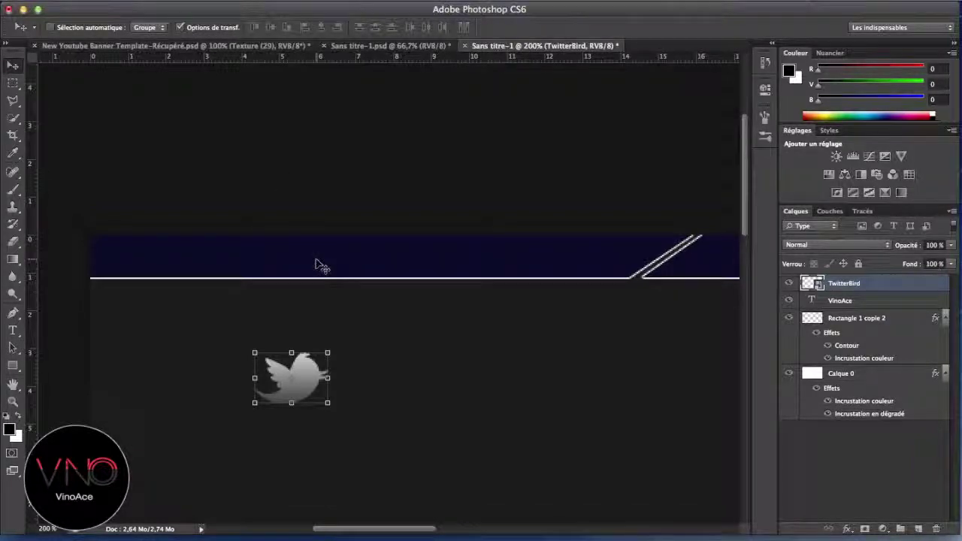
# Move the Twitter bird onto the blue bar near its left end and scale it down to about 17%
pyautogui.moveTo(310, 385); pyautogui.dragTo(274, 253)
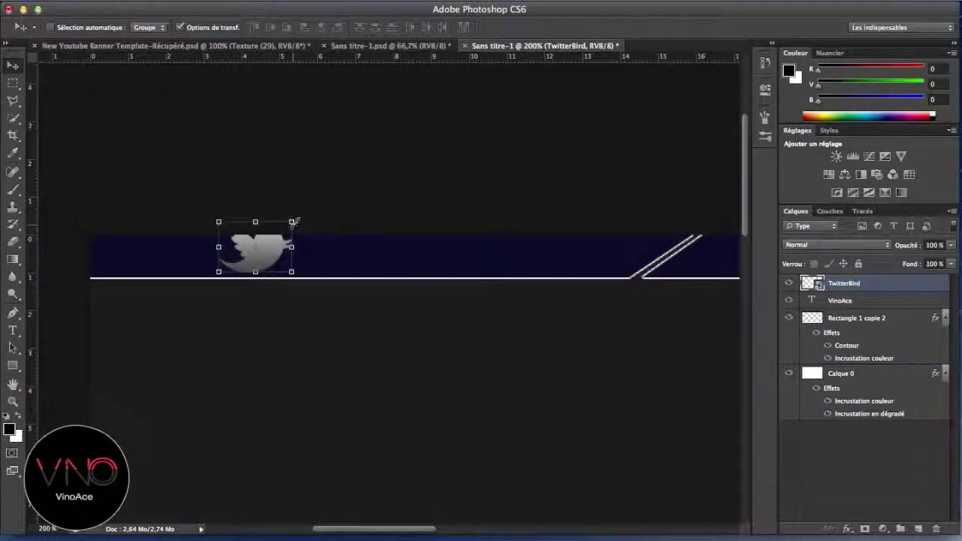
pyautogui.hotkey('ctrl', 't')
pyautogui.moveTo(298, 223); pyautogui.dragTo(161, 235)
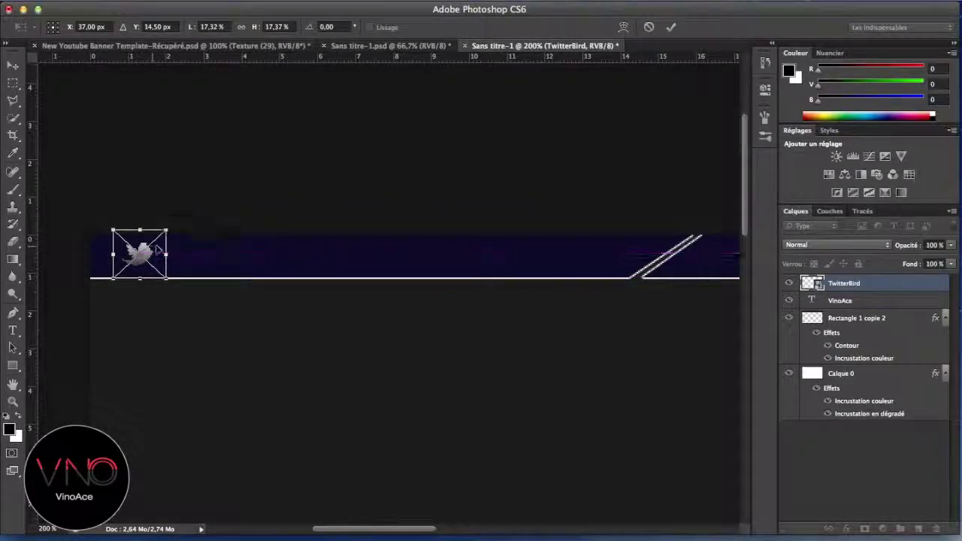
pyautogui.click(671, 29)
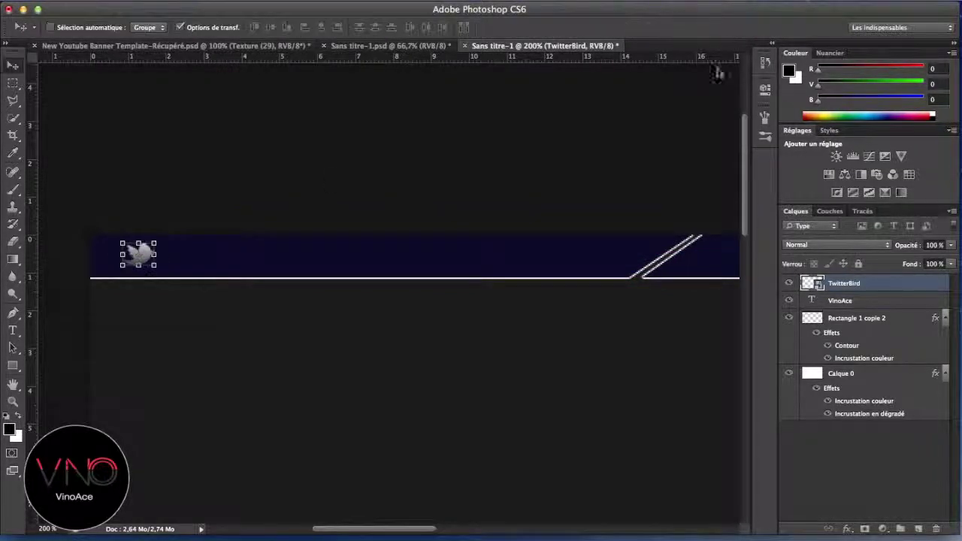
# Apply a white (ffffff) colour overlay to the TwitterBird layer
pyautogui.doubleClick(893, 286)
pyautogui.click(454, 309)
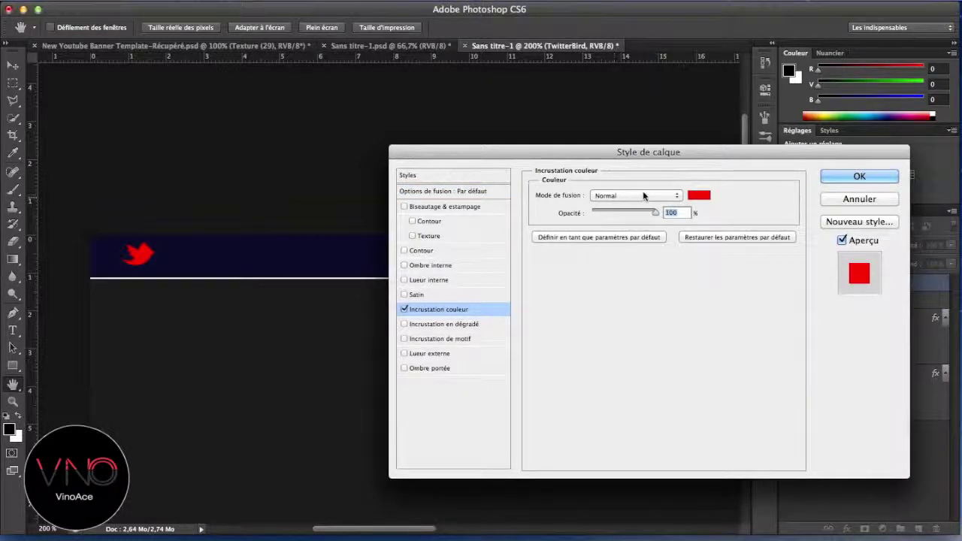
pyautogui.click(698, 199)
pyautogui.moveTo(539, 228); pyautogui.dragTo(386, 144)
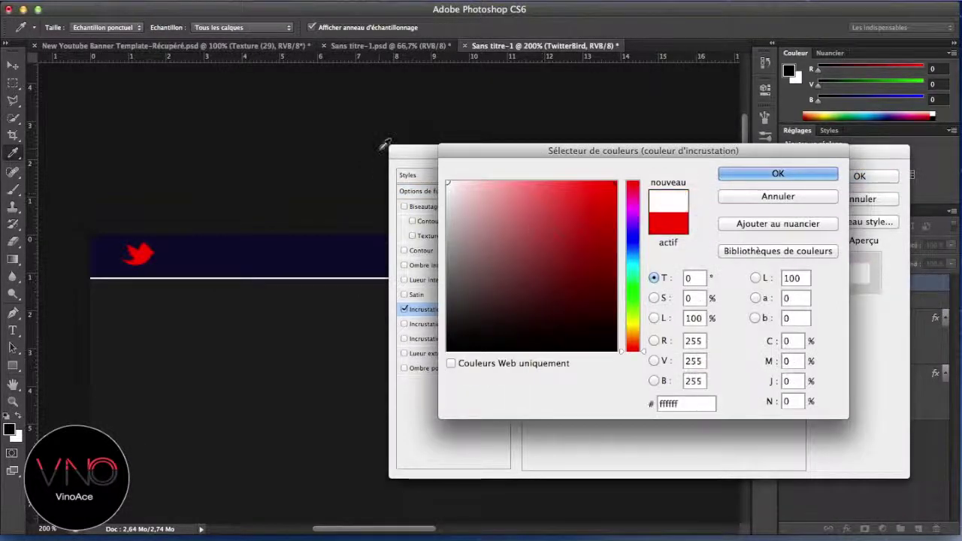
pyautogui.click(779, 173)
pyautogui.click(859, 177)
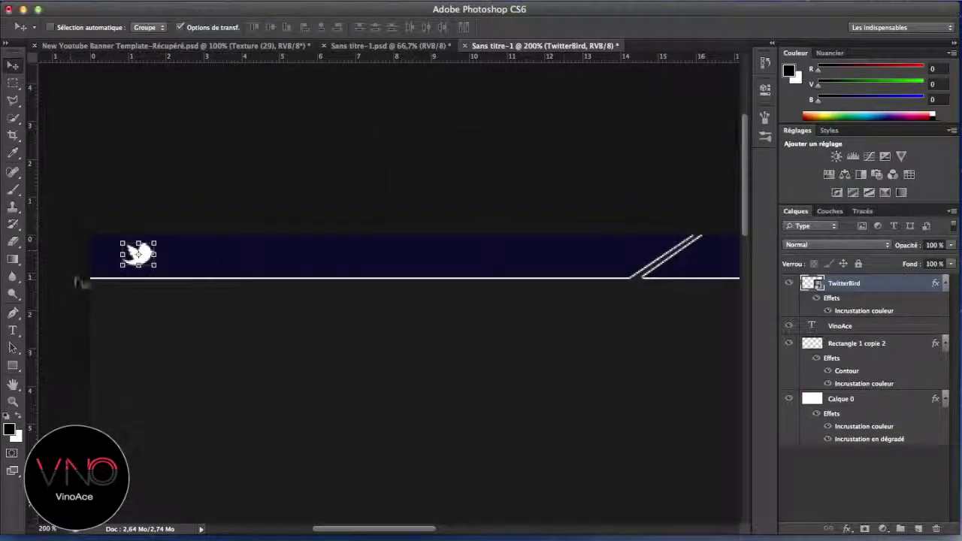
# Add a text layer reading "/Vinoace" below the blue bar in Helvetica Neue Light
pyautogui.press('t')
pyautogui.click(268, 325)
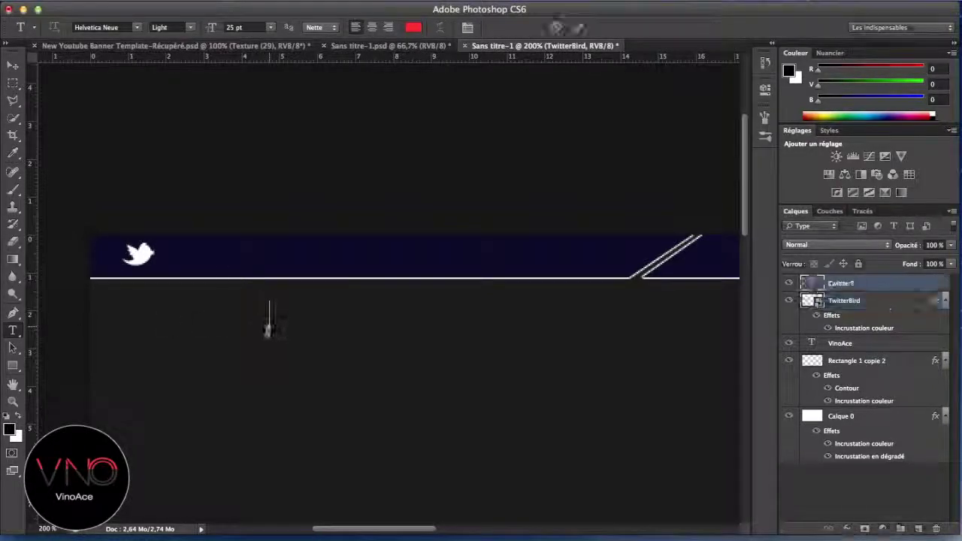
pyautogui.click(192, 27)
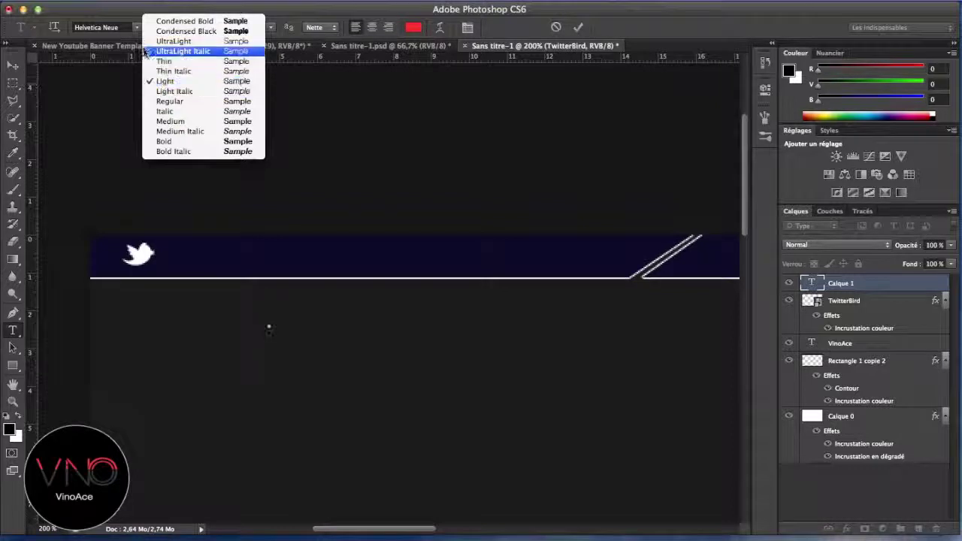
pyautogui.click(160, 13)
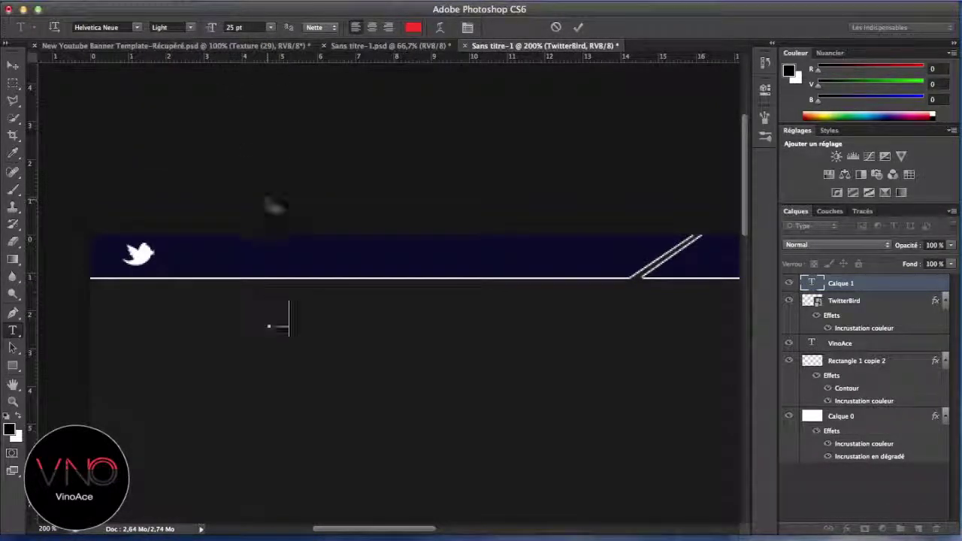
pyautogui.press('BackSpace')
pyautogui.press('BackSpace')
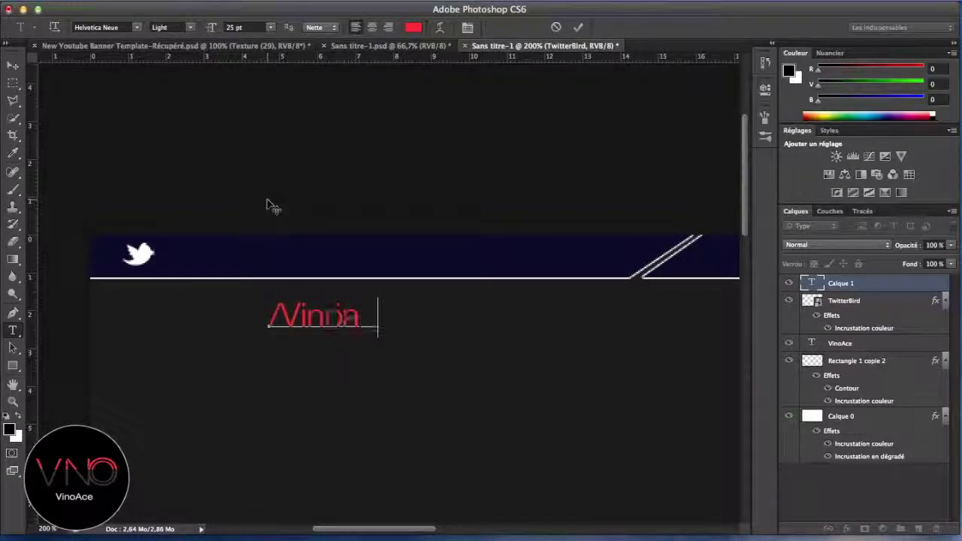
pyautogui.write('ce')
# Change the colour of the whole "/Vinoace" text to white
pyautogui.press('super+a')
pyautogui.click(413, 27)
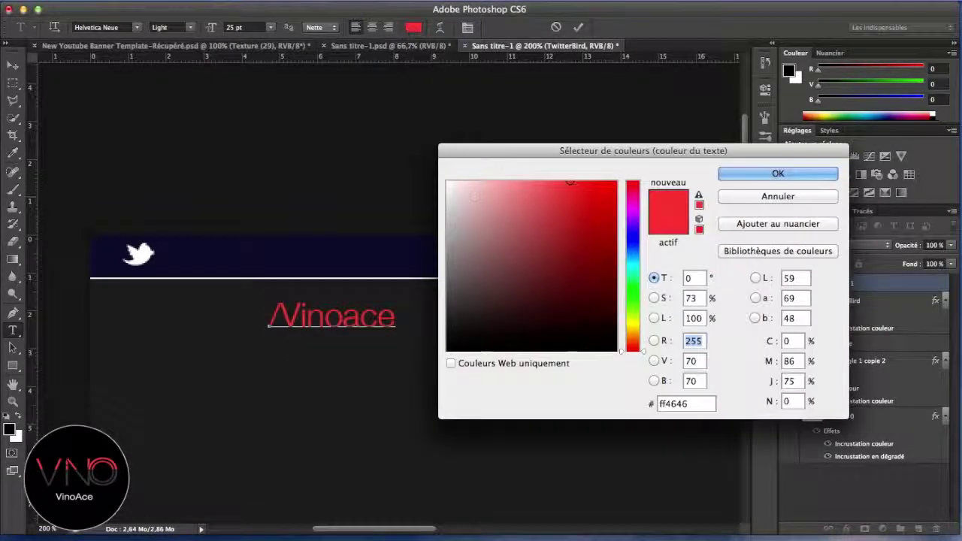
pyautogui.moveTo(570, 182); pyautogui.dragTo(318, 144)
pyautogui.click(805, 172)
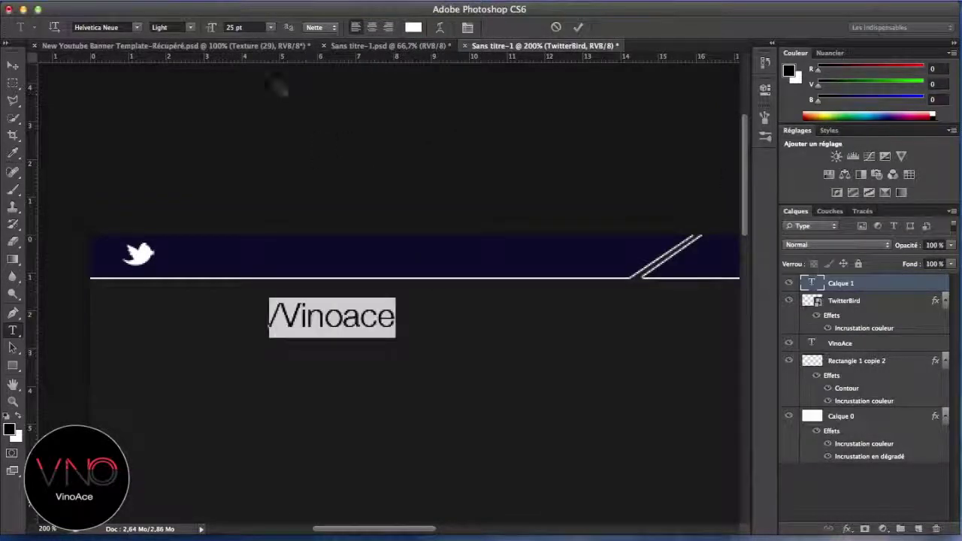
# Set the "/Vinoace" text size to 17 pt and move it onto the bar just right of the Twitter bird
pyautogui.moveTo(213, 28); pyautogui.dragTo(206, 32)
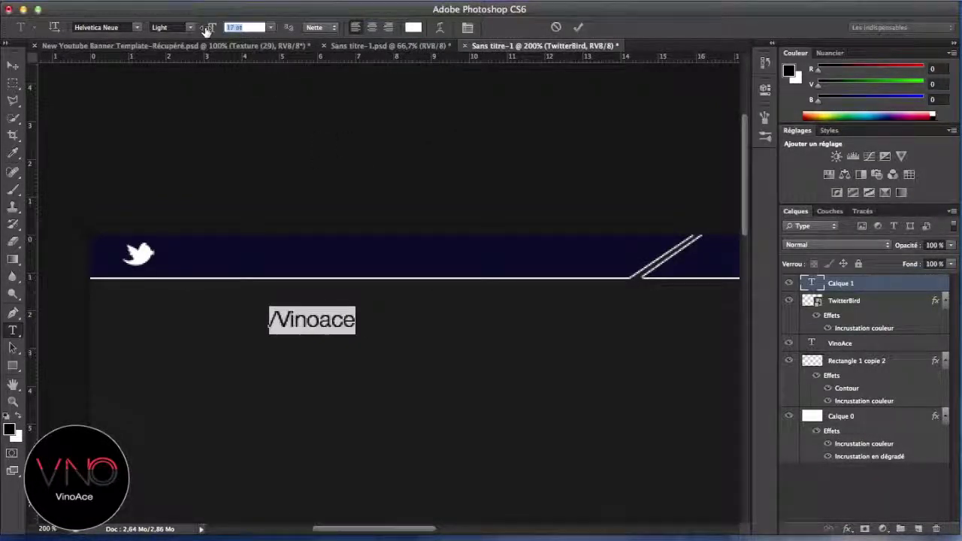
pyautogui.click(12, 66)
pyautogui.moveTo(328, 324); pyautogui.dragTo(220, 259)
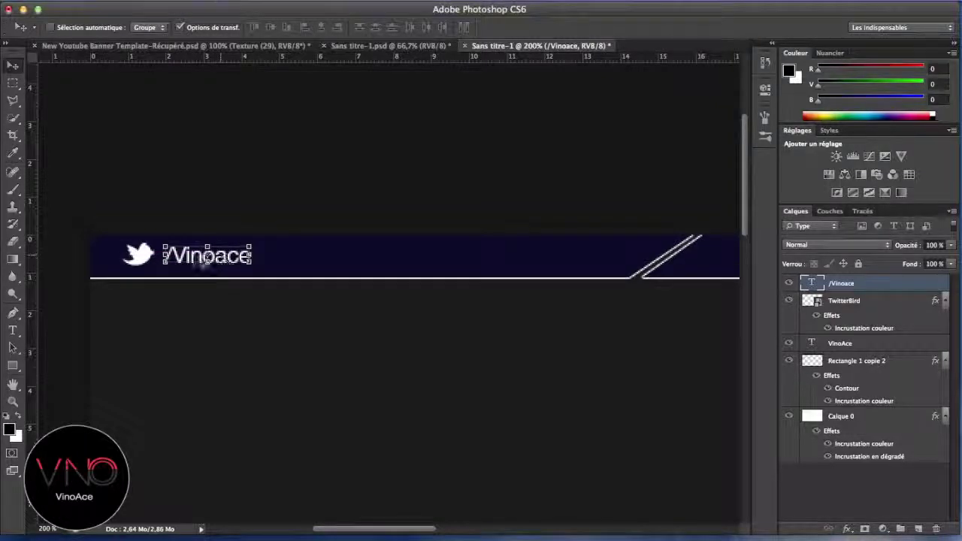
# Place Dare.png from the Logos folder in the document
pyautogui.click(13, 193)
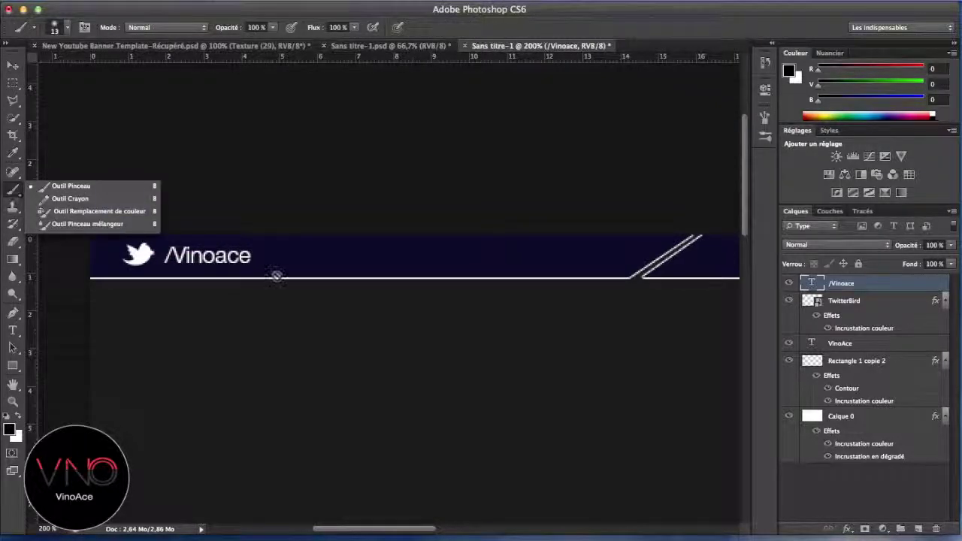
pyautogui.moveTo(324, 290)
pyautogui.mouseDown()
pyautogui.moveTo(292, 296)
pyautogui.moveTo(312, 302)
pyautogui.mouseUp()
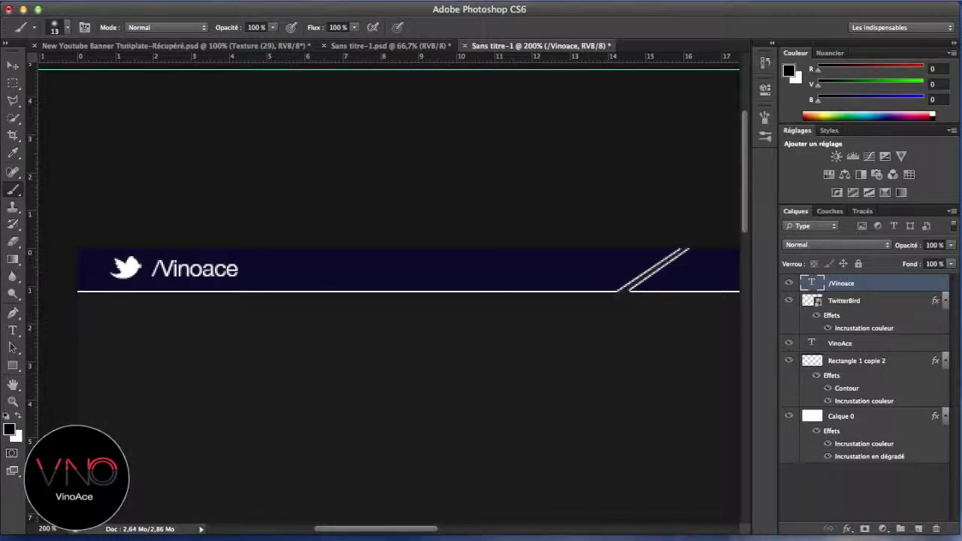
pyautogui.click(110, 1)
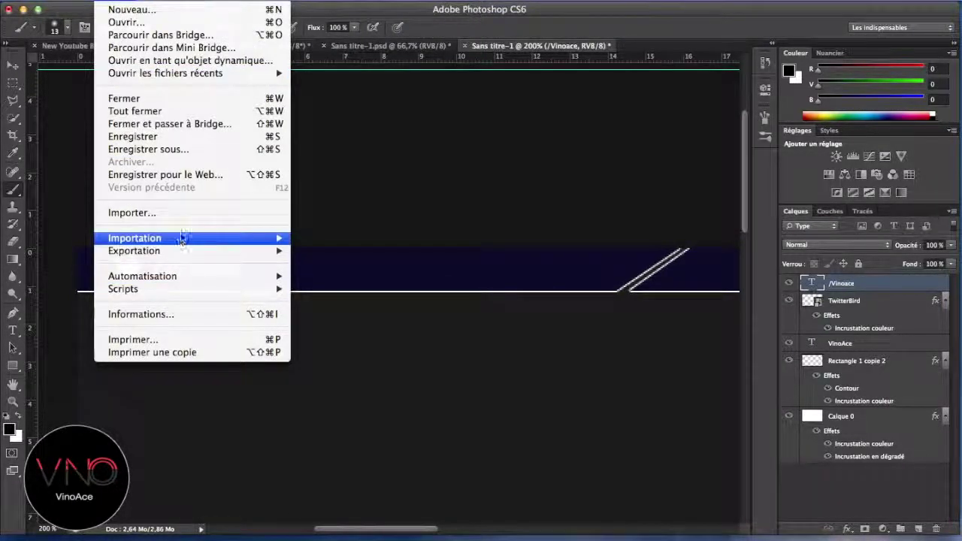
pyautogui.click(189, 214)
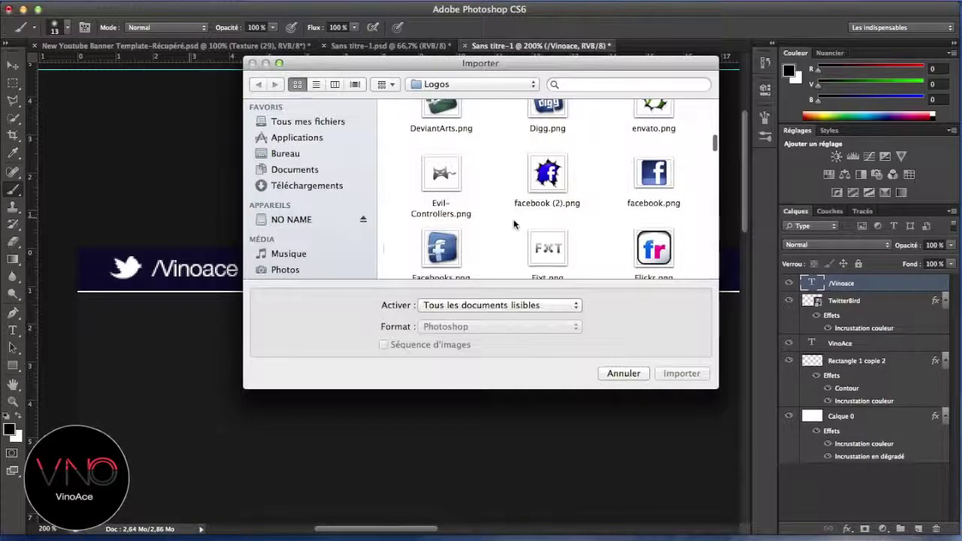
pyautogui.scroll(5, 513, 218)
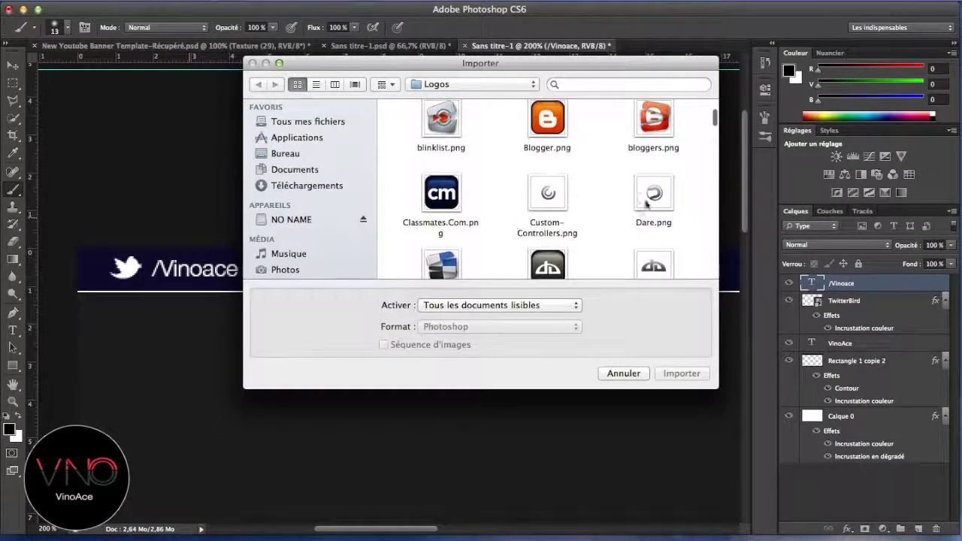
pyautogui.click(647, 197)
pyautogui.click(681, 373)
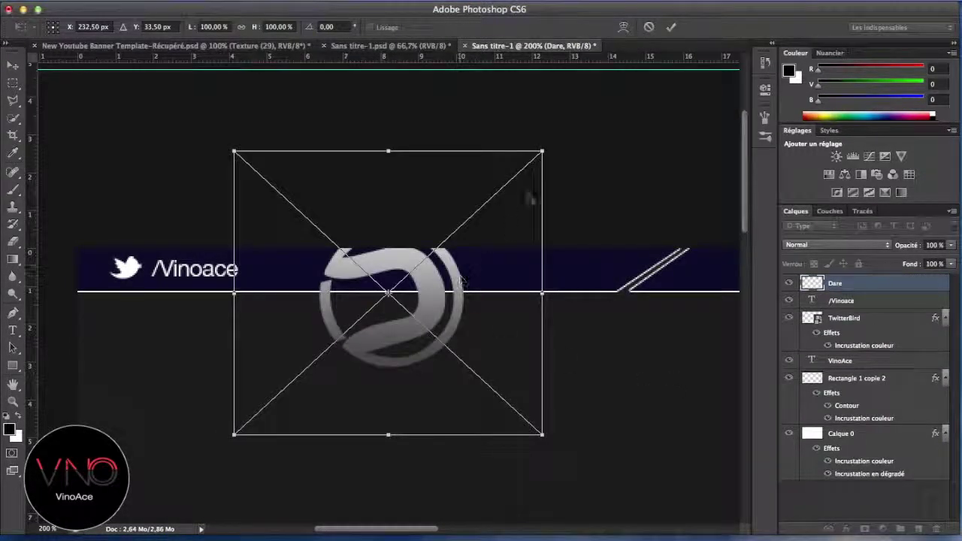
# Scale the Dare logo to about 21%, position it on the bar to the right of "/Vinoace", and commit the placement
pyautogui.moveTo(542, 151); pyautogui.dragTo(316, 376)
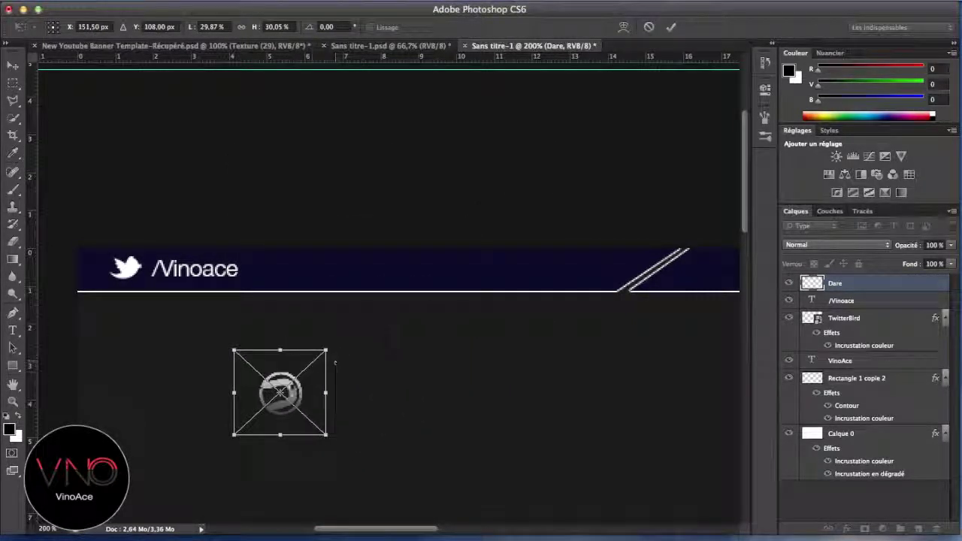
pyautogui.moveTo(299, 353); pyautogui.dragTo(335, 269)
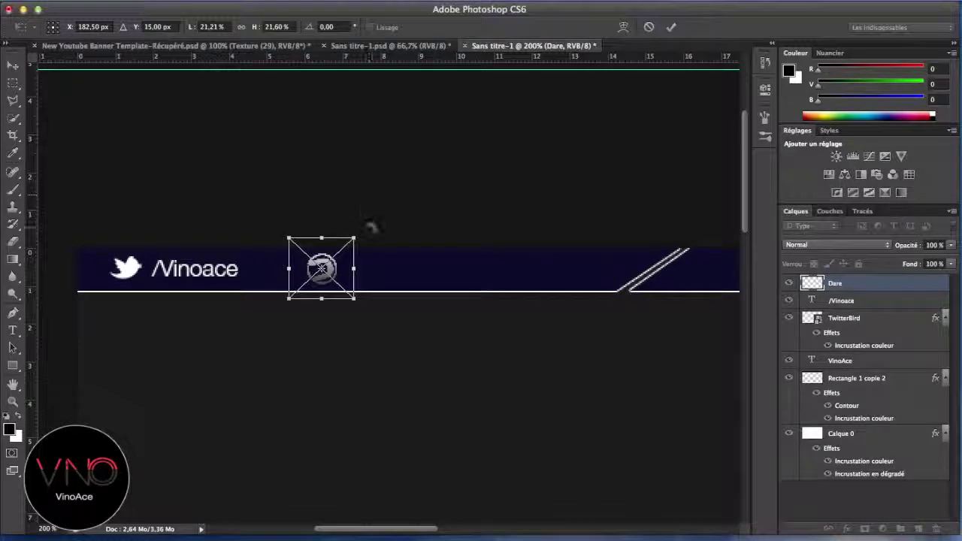
pyautogui.hotkey('shift', 'Right')
pyautogui.hotkey('shift', 'Right')
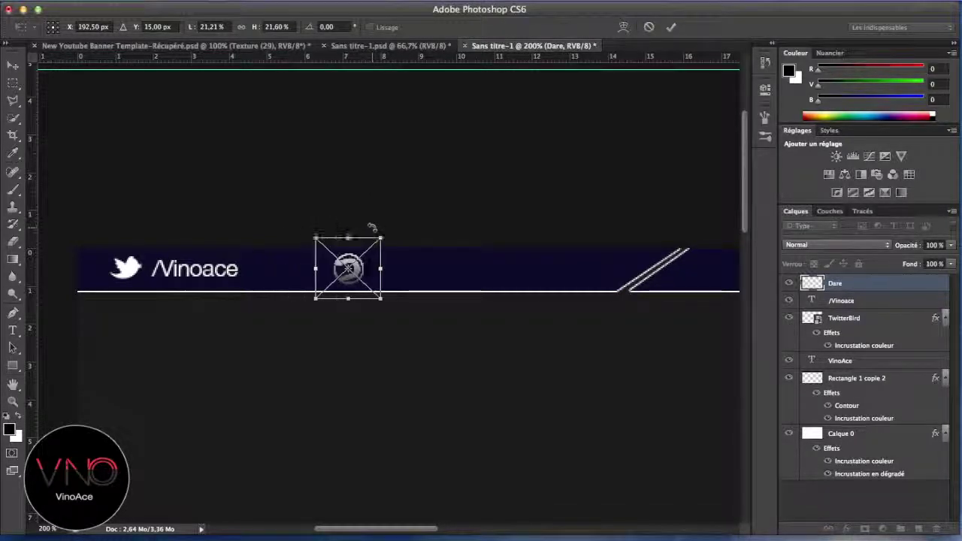
pyautogui.click(670, 27)
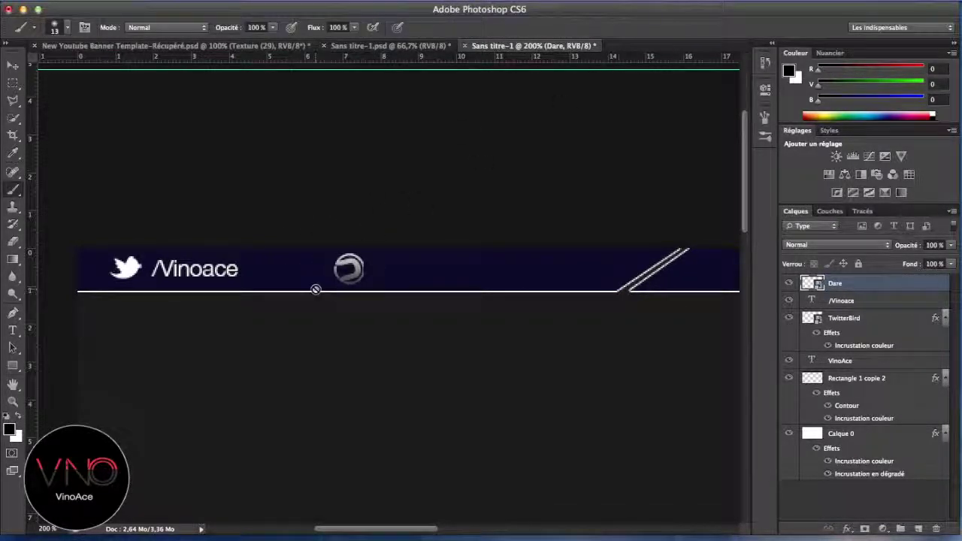
# Apply a white colour overlay to the Dare layer
pyautogui.doubleClick(860, 284)
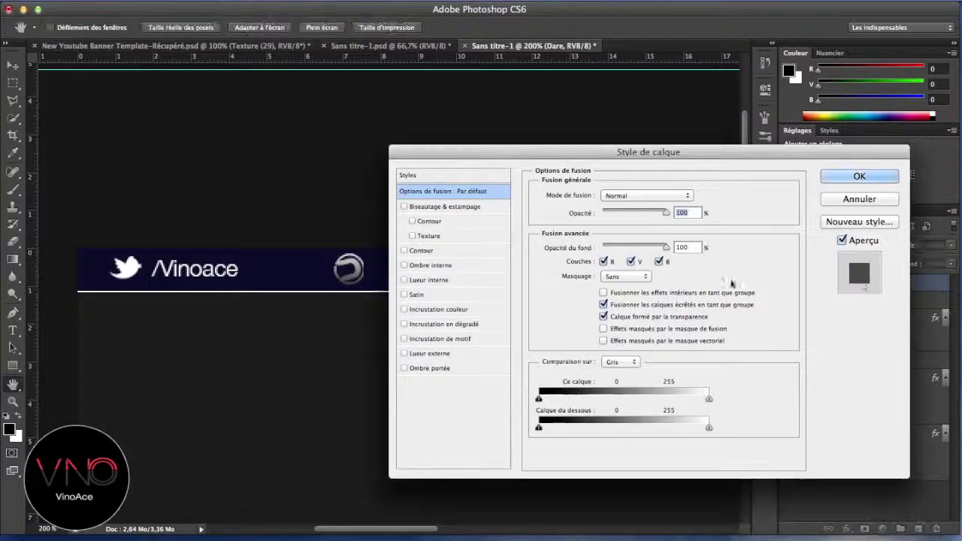
pyautogui.click(466, 310)
pyautogui.click(698, 196)
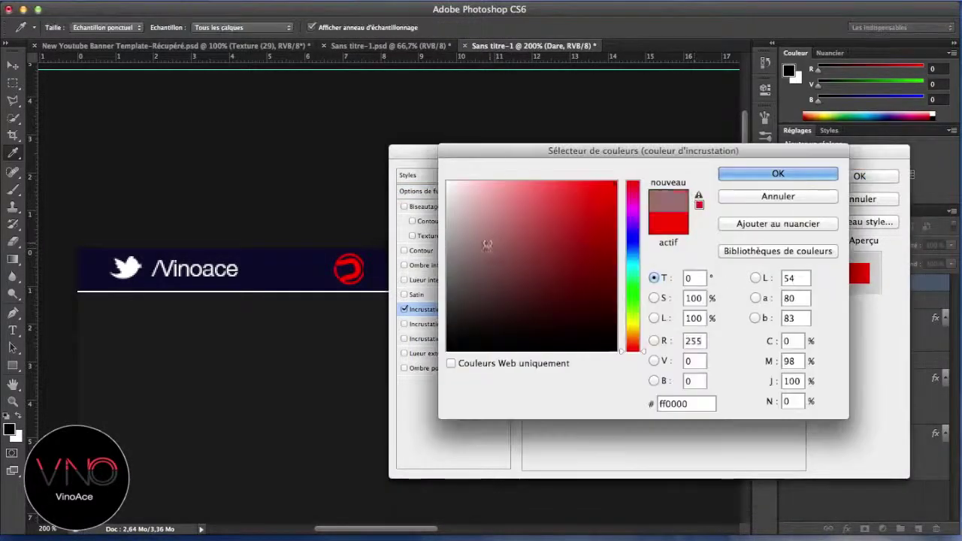
pyautogui.moveTo(485, 242); pyautogui.dragTo(378, 156)
pyautogui.click(777, 173)
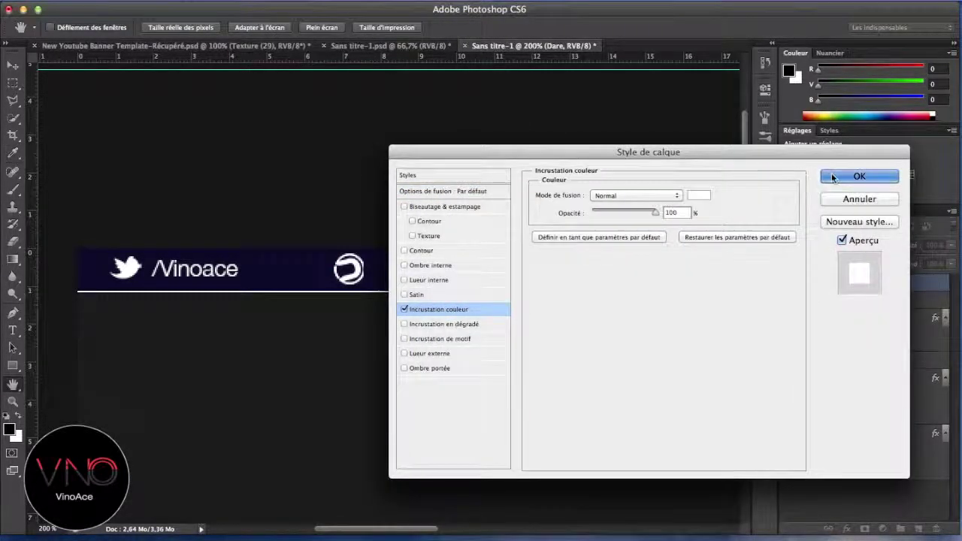
pyautogui.click(859, 176)
# Add a separate white "VinoAce" text in the empty area below the Dare logo
pyautogui.click(12, 330)
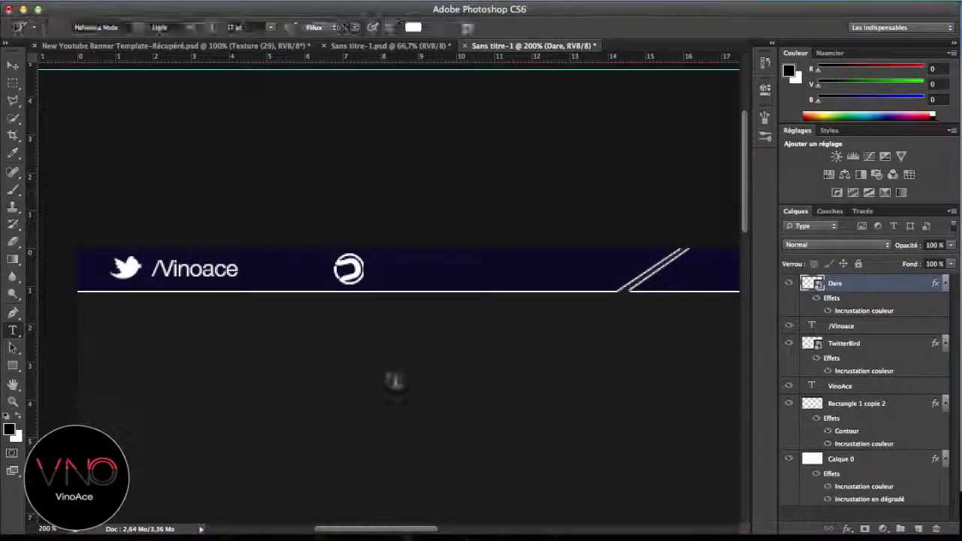
pyautogui.click(386, 373)
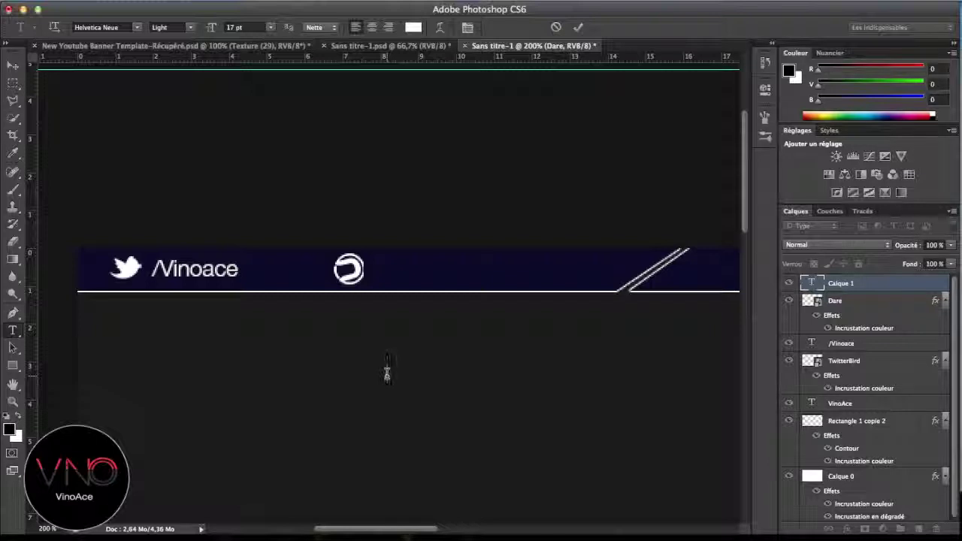
pyautogui.write('Vinoace')
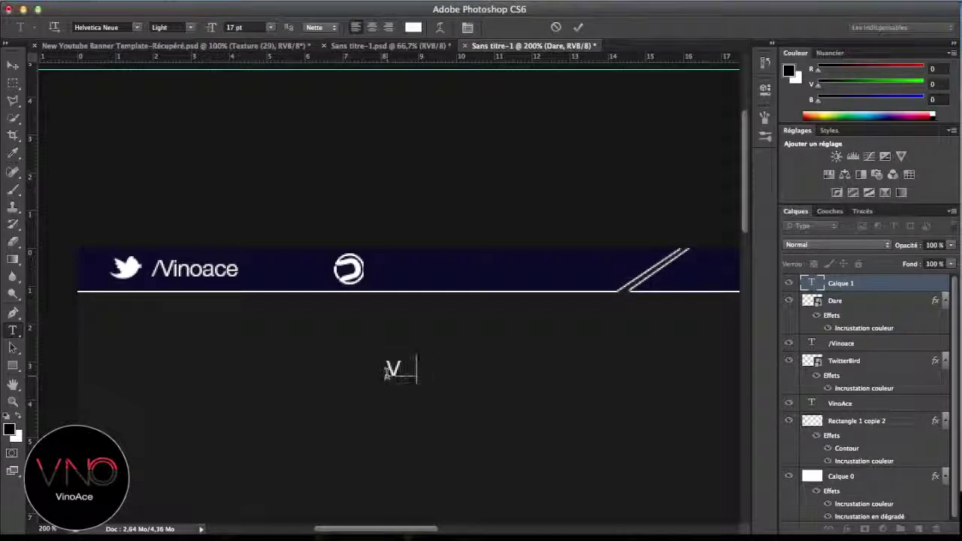
pyautogui.press('BackSpace')
pyautogui.press('BackSpace')
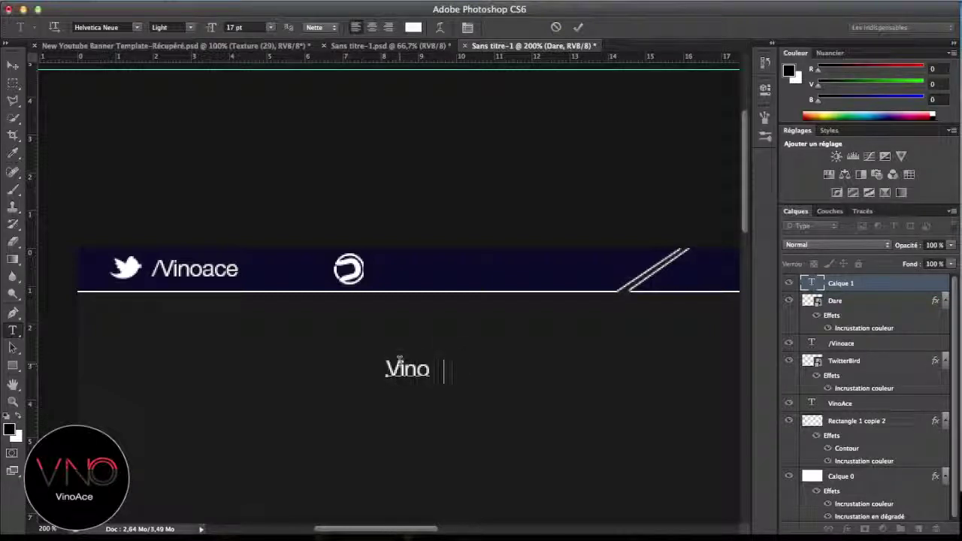
pyautogui.write('ACe')
pyautogui.press('BackSpace')
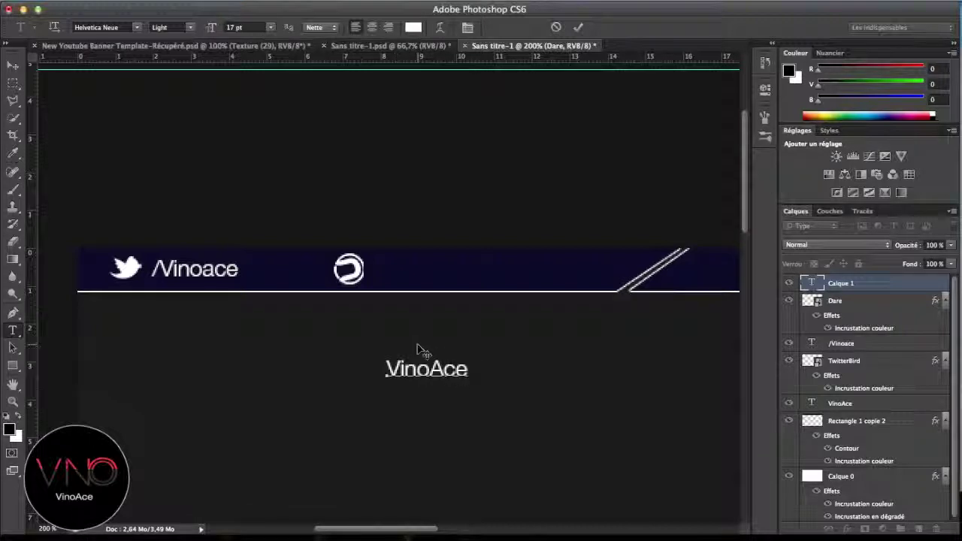
# Move the new "VinoAce" text onto the bar just right of the Dare logo
pyautogui.click(13, 65)
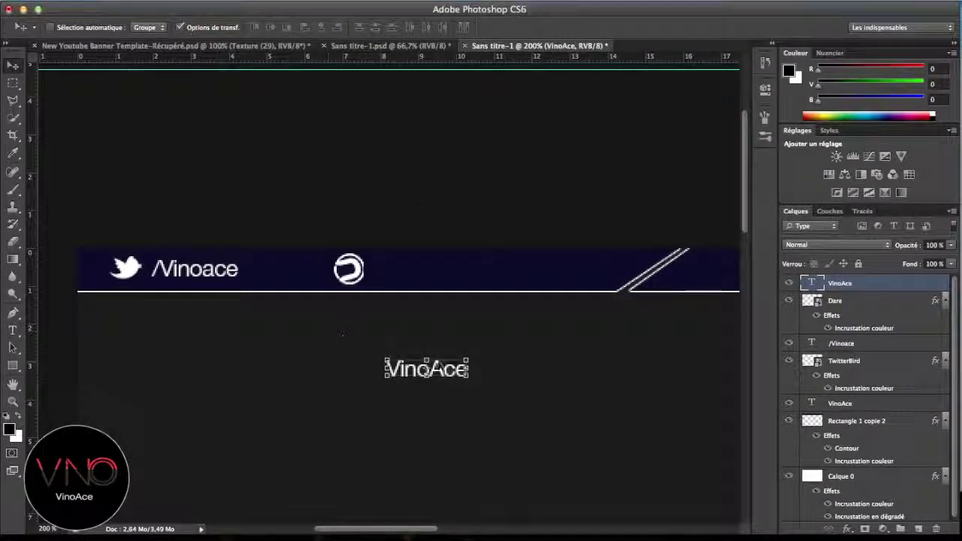
pyautogui.moveTo(458, 369); pyautogui.dragTo(441, 267)
pyautogui.press('super+minus')
pyautogui.press('super+minus')
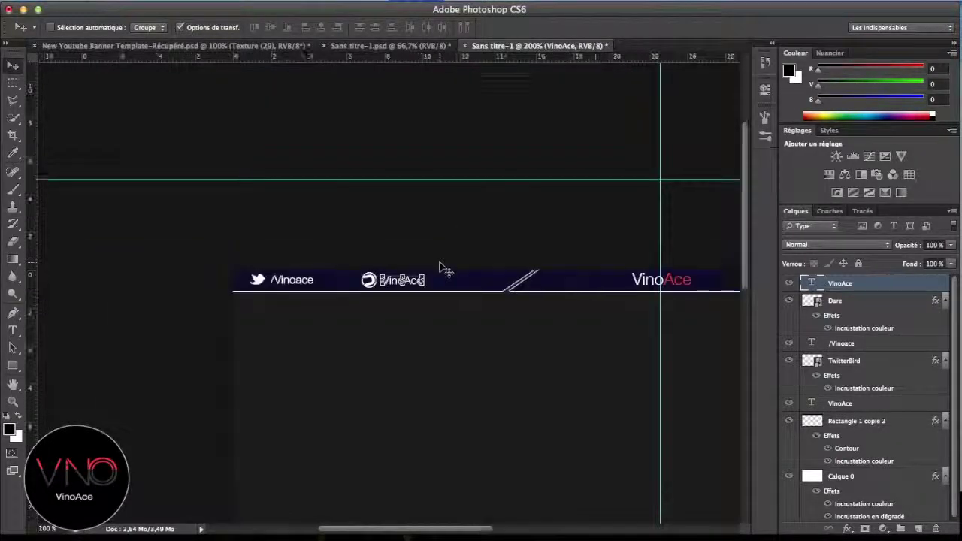
# Duplicate the TwitterBird and Dare logo layers together with their two labels, leaving out the central title, and undo the stray move
pyautogui.keyDown('shift'); pyautogui.click(875, 404); pyautogui.keyUp('shift')
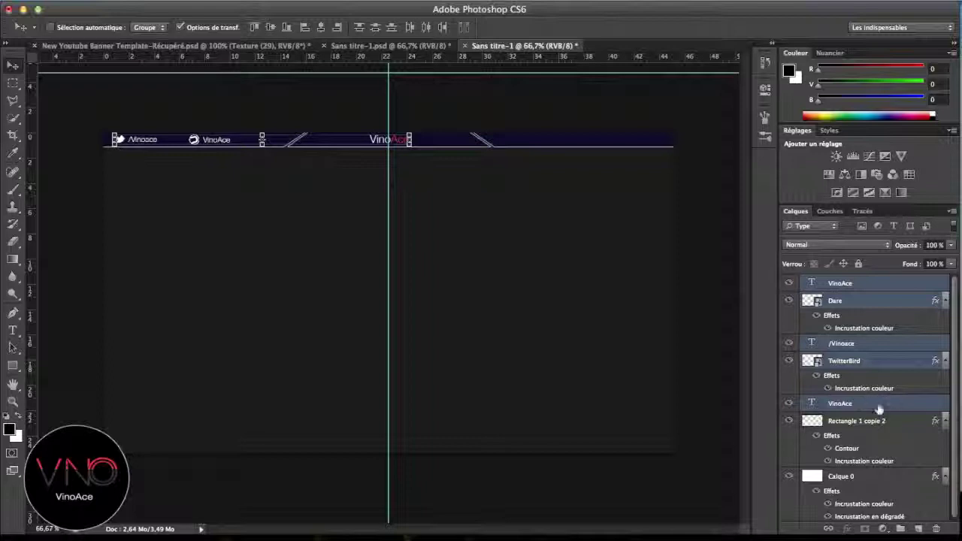
pyautogui.keyDown('super'); pyautogui.click(872, 406); pyautogui.keyUp('super')
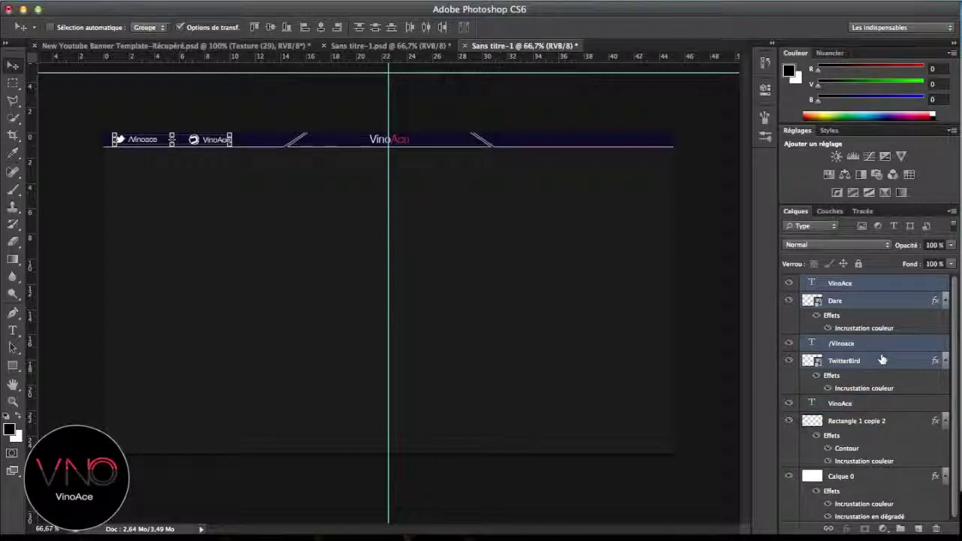
pyautogui.press('super+j')
pyautogui.moveTo(217, 143); pyautogui.dragTo(502, 163)
pyautogui.press('super+z')
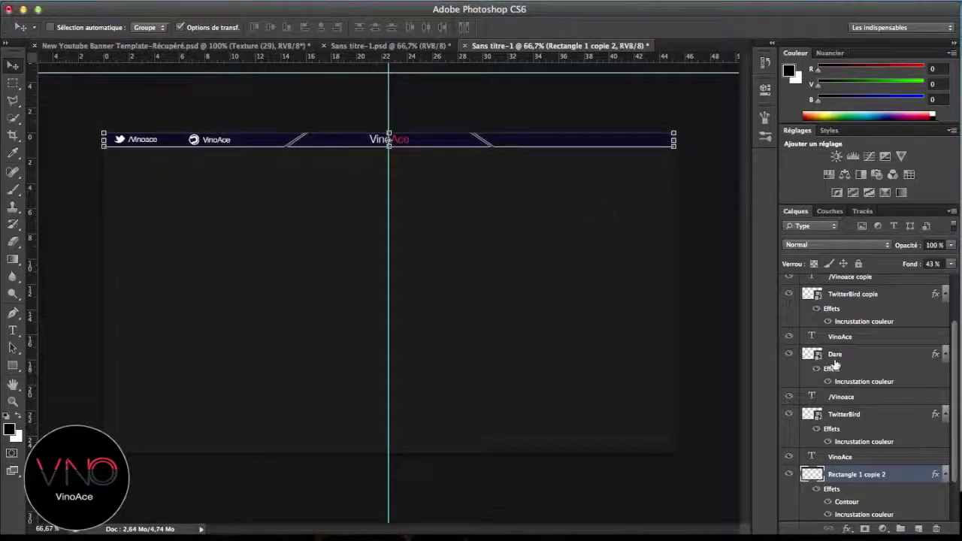
# Duplicate the four copied logo and label layers again and move the new set onto the bar's right section, beyond the right diagonal strips
pyautogui.scroll(3, 835, 353)
pyautogui.click(876, 282)
pyautogui.keyDown('super'); pyautogui.click(876, 307); pyautogui.keyUp('super')
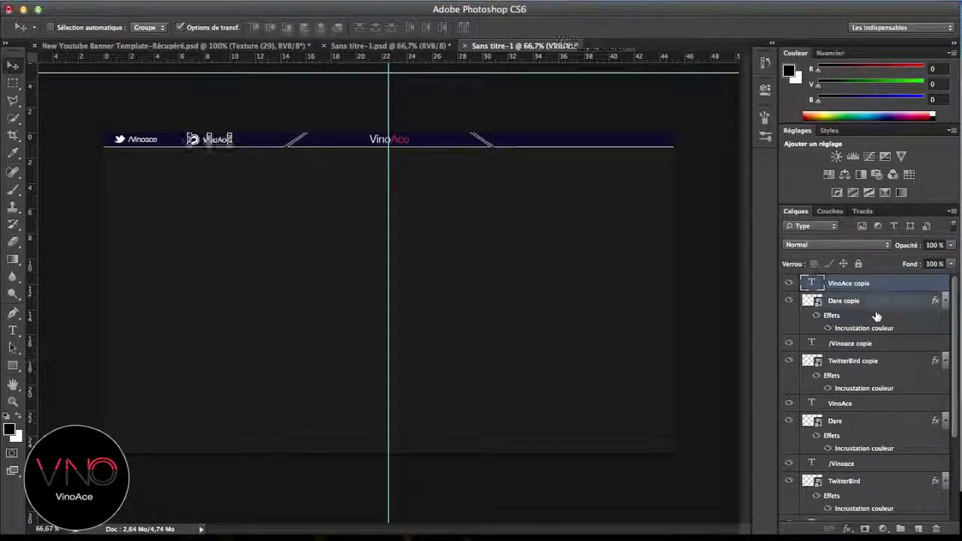
pyautogui.keyDown('super'); pyautogui.click(876, 343); pyautogui.keyUp('super')
pyautogui.keyDown('super'); pyautogui.click(878, 361); pyautogui.keyUp('super')
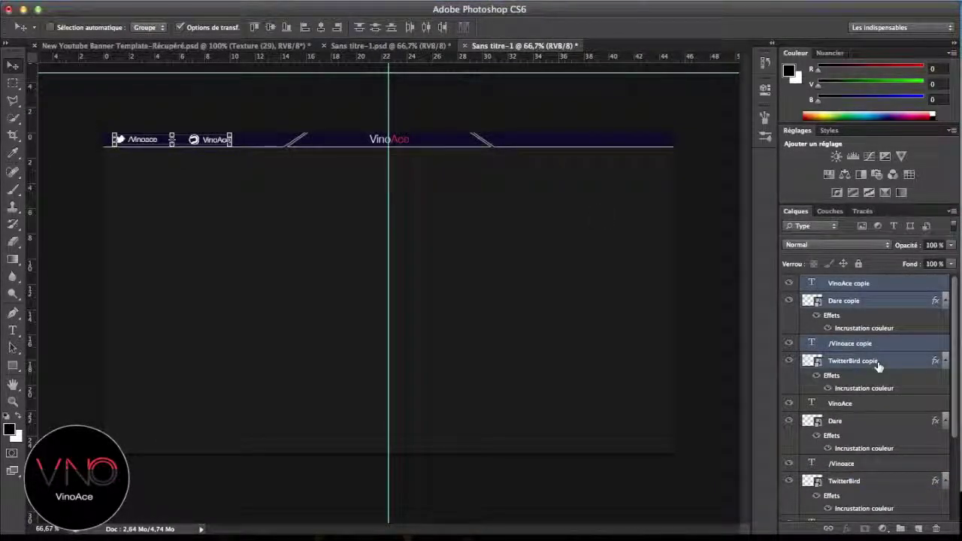
pyautogui.press('super+j')
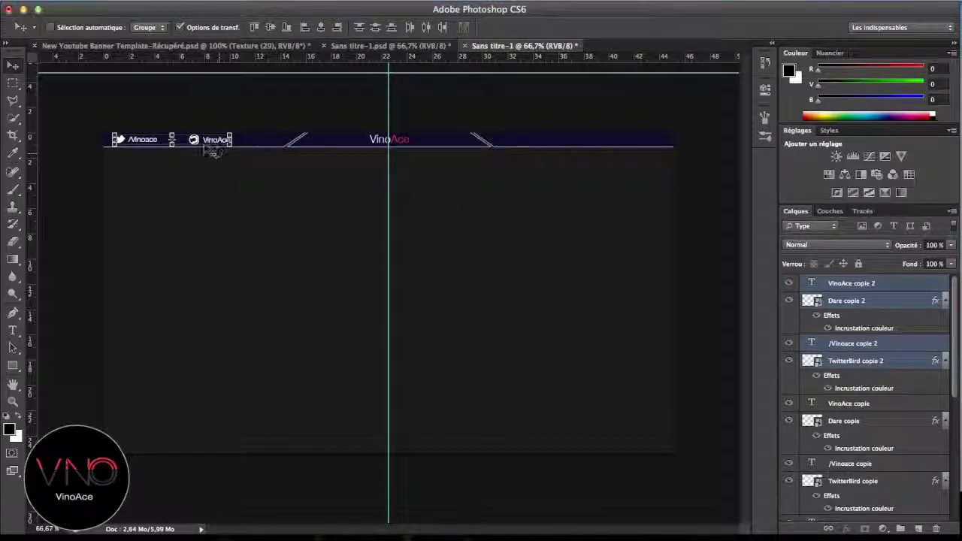
pyautogui.moveTo(342, 163); pyautogui.dragTo(614, 142)
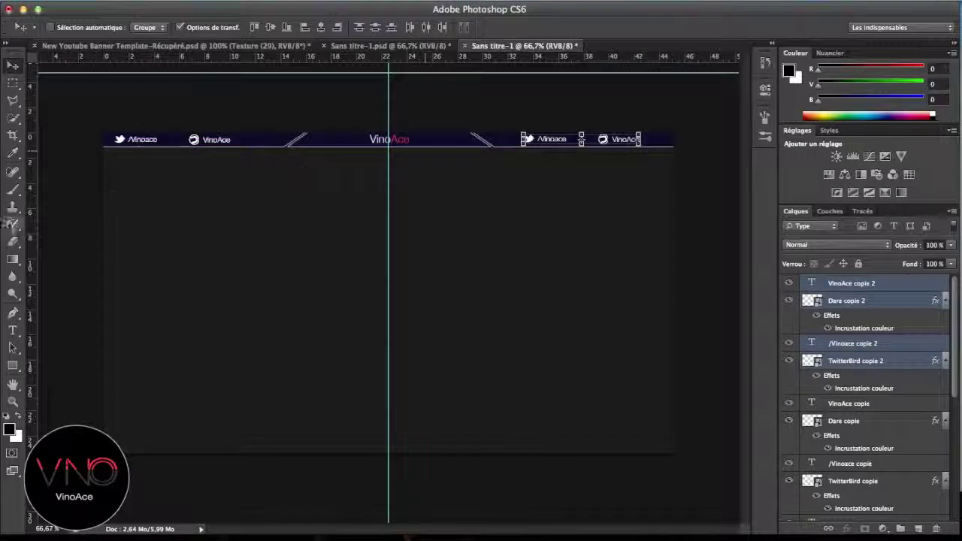
pyautogui.click(15, 193)
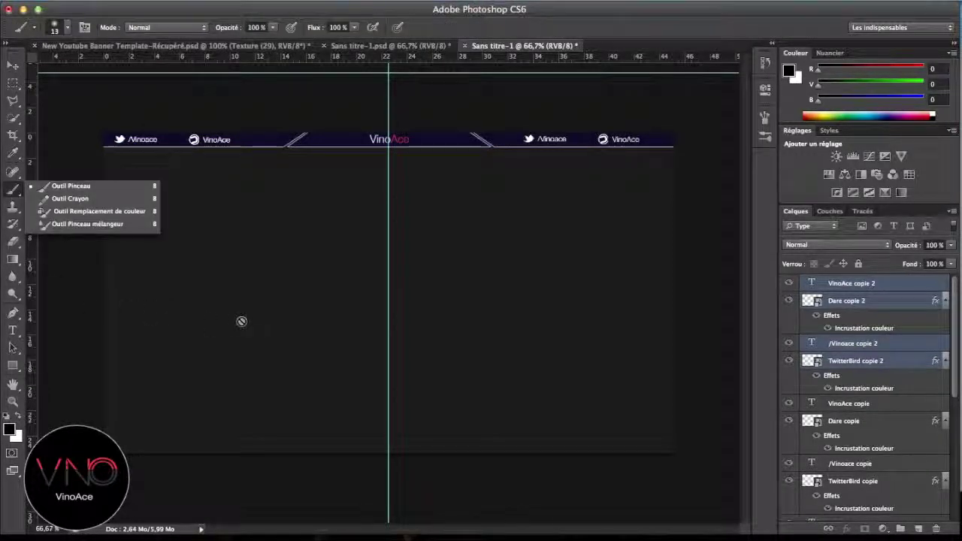
pyautogui.click(321, 308)
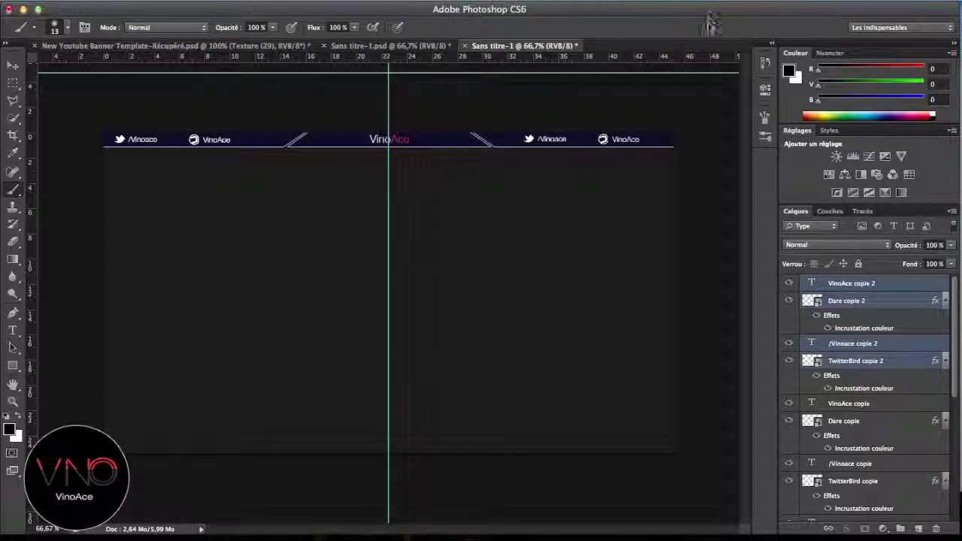
pyautogui.click(715, 6)
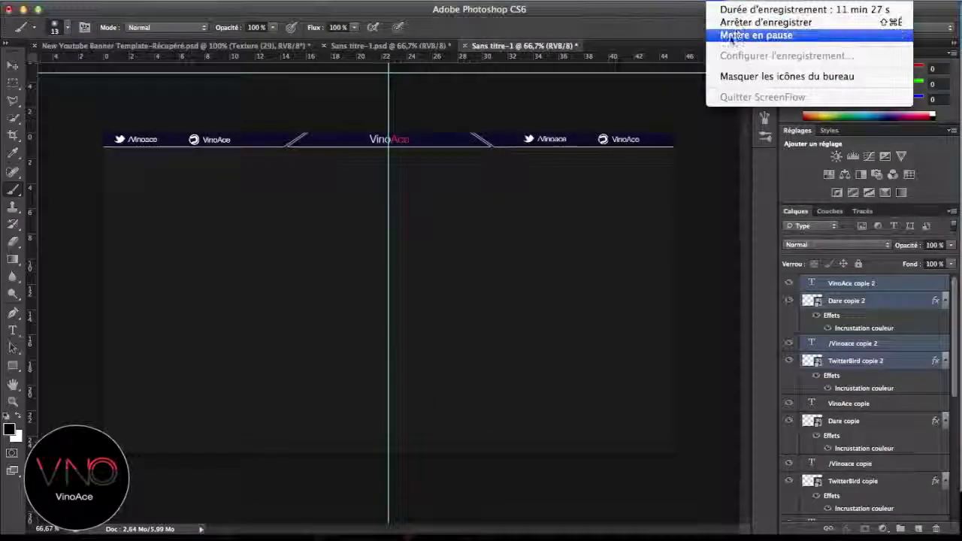